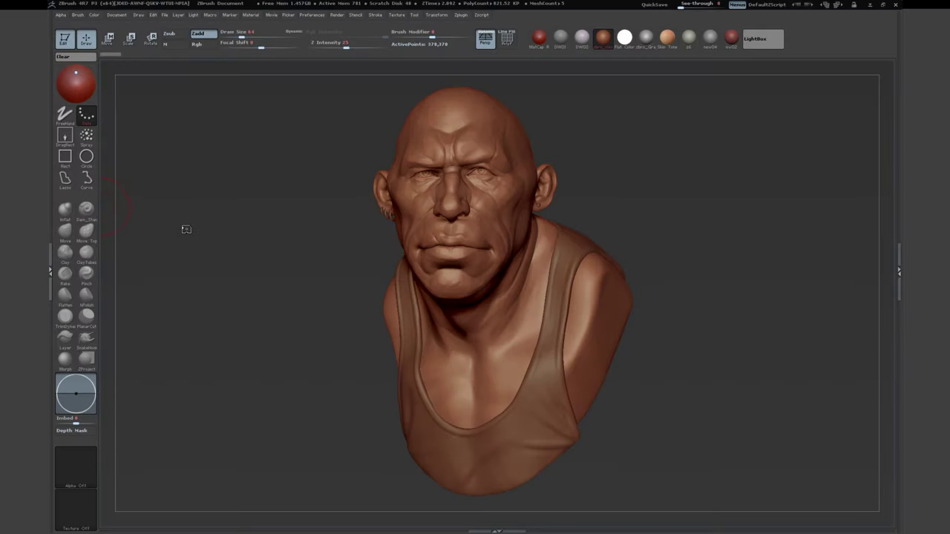
left_click_drag(194, 230, 222, 234)
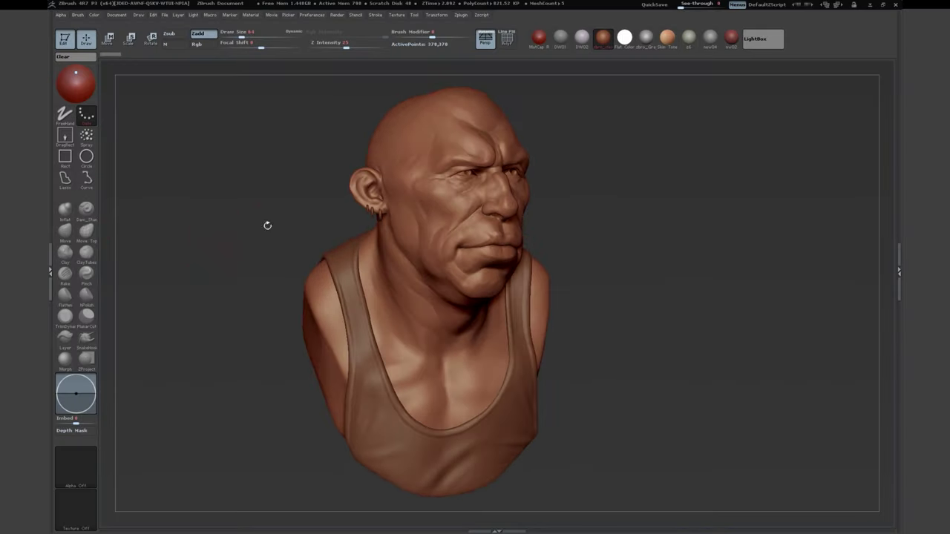
mouse_move(765, 249)
left_mouse_down()
mouse_move(740, 251)
mouse_move(772, 291)
mouse_move(723, 274)
mouse_move(735, 274)
mouse_move(717, 311)
mouse_move(728, 312)
mouse_move(670, 286)
left_mouse_up()
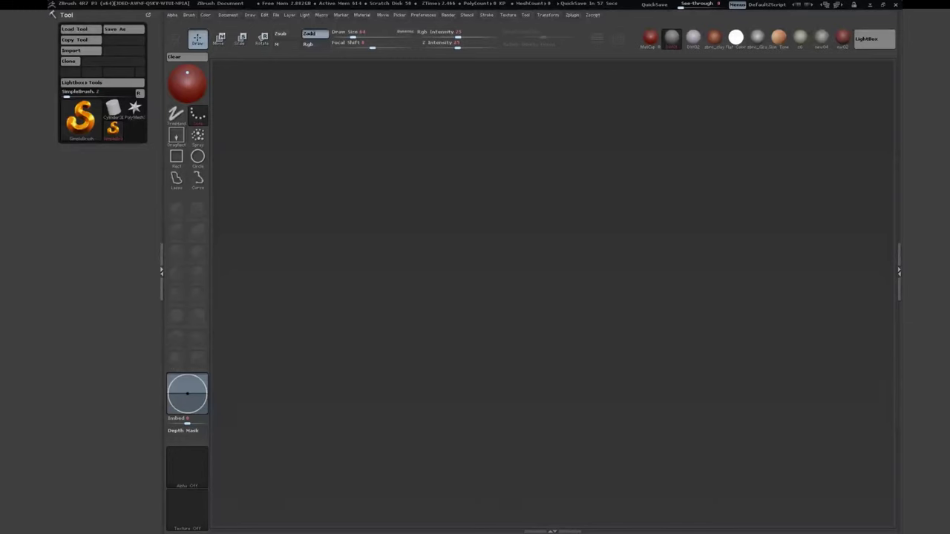
Step: Import the zbro_BustBaseMesh2 head, place it on the canvas in Edit mode and display its polyframe
left_click(71, 50)
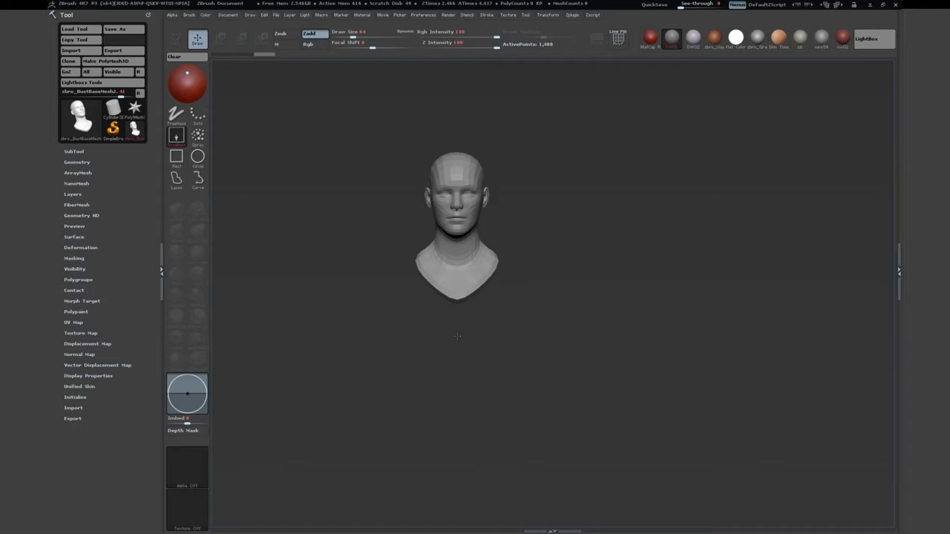
key("t")
mouse_move(458, 336)
left_mouse_down()
mouse_move(311, 229)
mouse_move(432, 233)
left_mouse_up()
key("s")
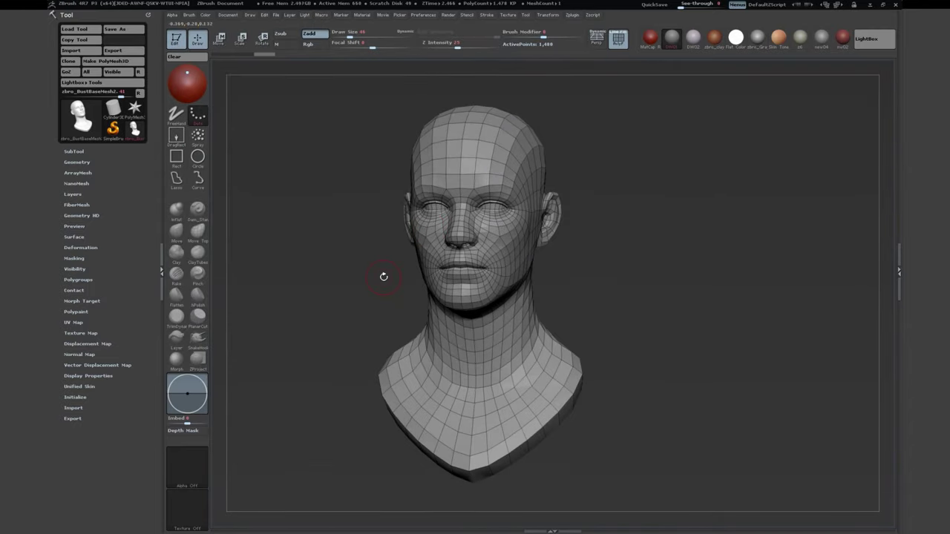
left_click(161, 271)
Step: Reshape the skull and the back of the neck in profile with the Move brush at a draw size of about 160
mouse_move(282, 267)
left_mouse_down()
mouse_move(244, 248)
mouse_move(403, 201)
mouse_move(416, 222)
mouse_move(410, 250)
left_mouse_up()
key("s")
mouse_move(345, 256)
left_mouse_down()
mouse_move(313, 259)
mouse_move(386, 267)
mouse_move(341, 182)
mouse_move(435, 213)
mouse_move(201, 155)
mouse_move(505, 314)
mouse_move(386, 212)
mouse_move(415, 223)
mouse_move(388, 233)
mouse_move(397, 167)
left_mouse_up()
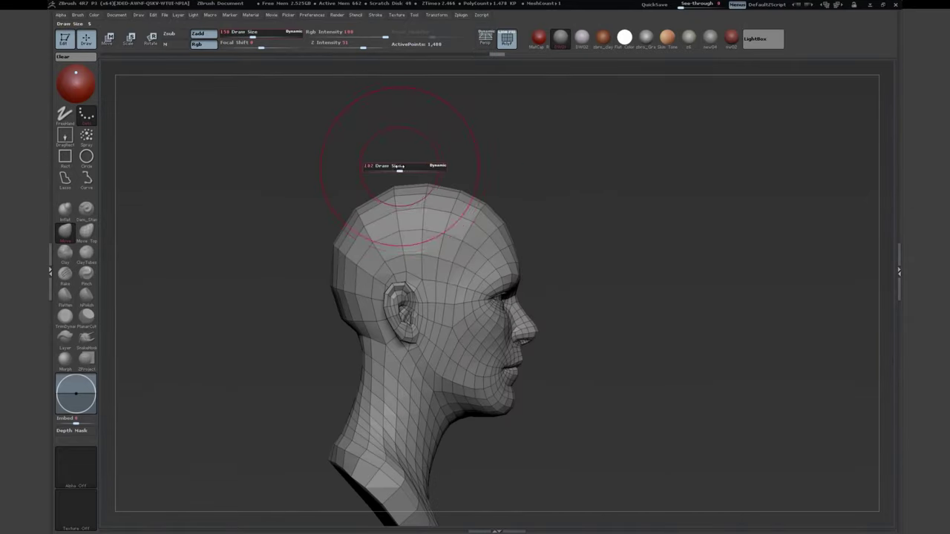
left_click_drag(371, 196, 401, 237)
left_click_drag(374, 280, 412, 215)
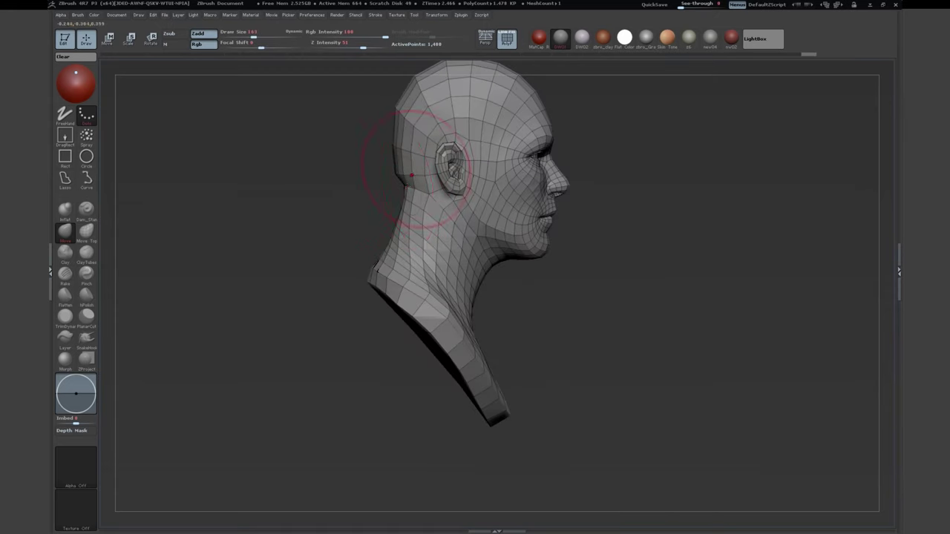
mouse_move(396, 141)
left_mouse_down()
mouse_move(354, 193)
mouse_move(350, 176)
mouse_move(210, 165)
mouse_move(422, 171)
mouse_move(174, 248)
mouse_move(386, 245)
mouse_move(424, 286)
left_mouse_up()
Step: Adjust the proportions of the face, jaw, neck and shoulders with the Move brush, masking areas where needed
key("s")
key("s")
key("s")
key("f")
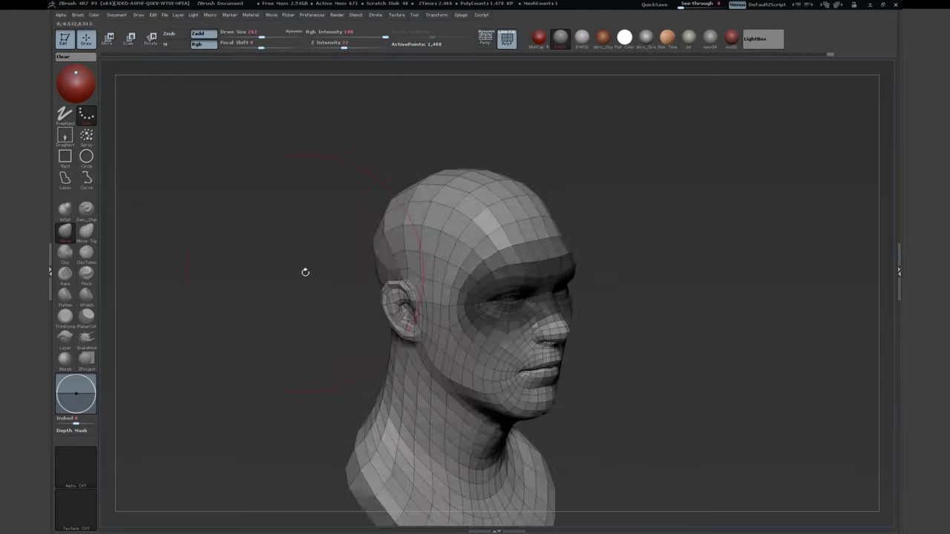
mouse_move(305, 272)
left_mouse_down()
mouse_move(363, 215)
mouse_move(423, 106)
left_mouse_up()
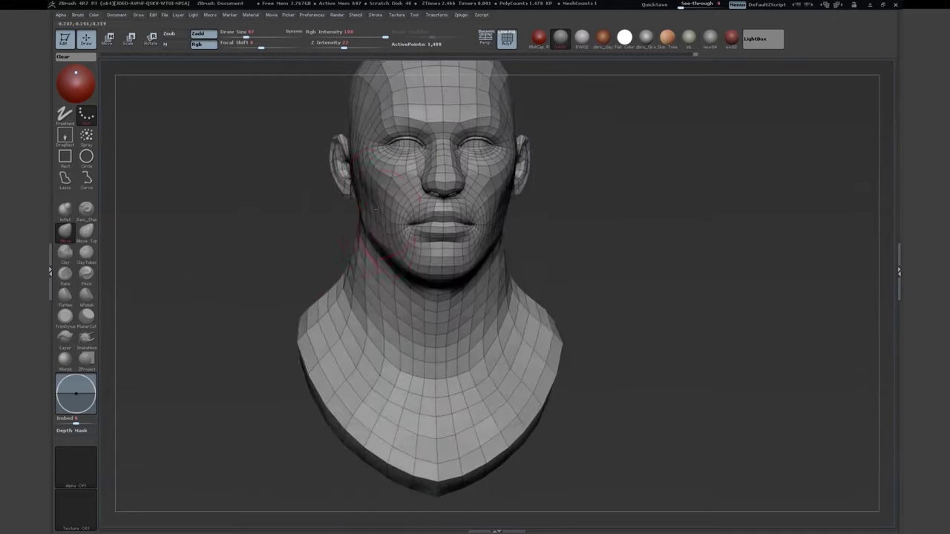
left_click_drag(420, 308, 303, 195, "ctrl")
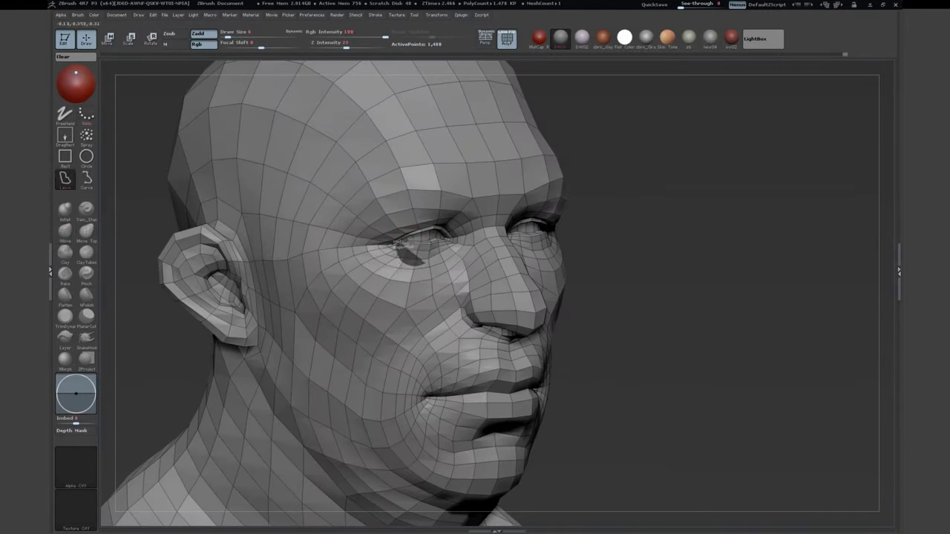
Step: Mask around the outer corner of the lower eyelid and refine the shape of the eye area
mouse_move(401, 241)
left_mouse_down()
mouse_move(446, 237)
mouse_move(386, 237)
left_mouse_up()
mouse_move(245, 193)
left_mouse_down()
mouse_move(237, 186)
mouse_move(393, 256)
mouse_move(256, 237)
mouse_move(253, 215)
mouse_move(435, 144)
mouse_move(276, 127)
mouse_move(223, 186)
mouse_move(237, 193)
mouse_move(297, 178)
mouse_move(398, 113)
mouse_move(393, 201)
mouse_move(347, 219)
left_mouse_up()
mouse_move(312, 184)
left_mouse_down()
mouse_move(326, 223)
mouse_move(282, 245)
mouse_move(254, 276)
mouse_move(308, 271)
mouse_move(255, 254)
mouse_move(301, 304)
left_mouse_up()
key("s")
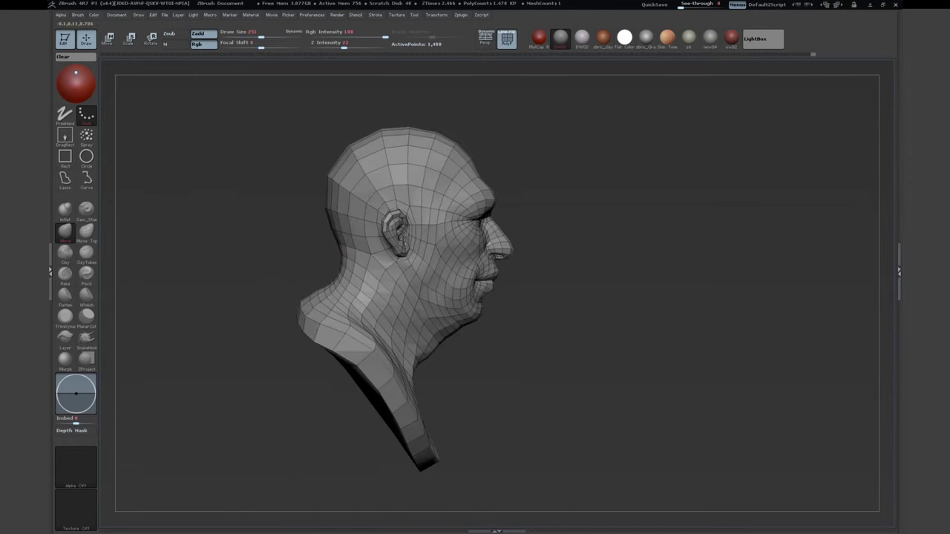
Step: Push out the back of the neck and upper back in profile, using the Move and Clay brushes
left_click_drag(282, 244, 251, 224)
key("u")
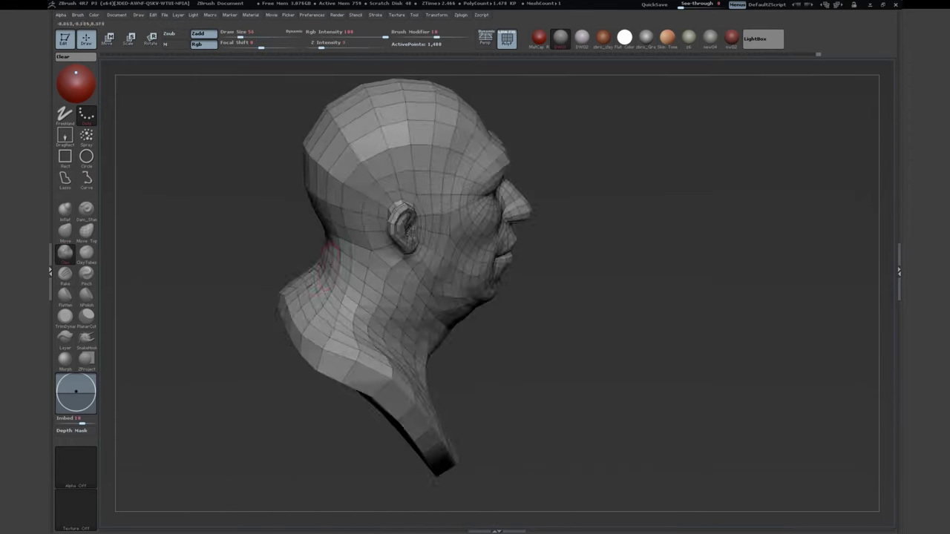
mouse_move(301, 251)
left_mouse_down()
mouse_move(254, 269)
mouse_move(268, 257)
mouse_move(233, 219)
mouse_move(200, 290)
mouse_move(210, 273)
mouse_move(227, 310)
mouse_move(314, 227)
mouse_move(381, 258)
mouse_move(408, 256)
mouse_move(223, 240)
left_mouse_up()
Step: Refine the ears, cheeks and jaw from the front and from below with the Move brush
key("b")
key("m")
key("v")
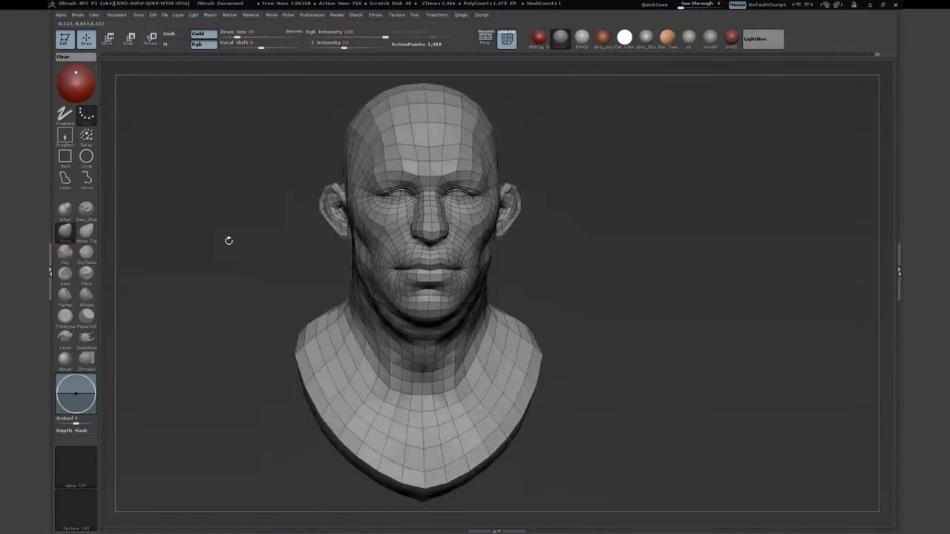
mouse_move(231, 276)
left_mouse_down()
mouse_move(250, 273)
mouse_move(214, 279)
left_mouse_up()
mouse_move(426, 140)
left_mouse_down()
mouse_move(375, 158)
mouse_move(369, 244)
left_mouse_up()
key("s")
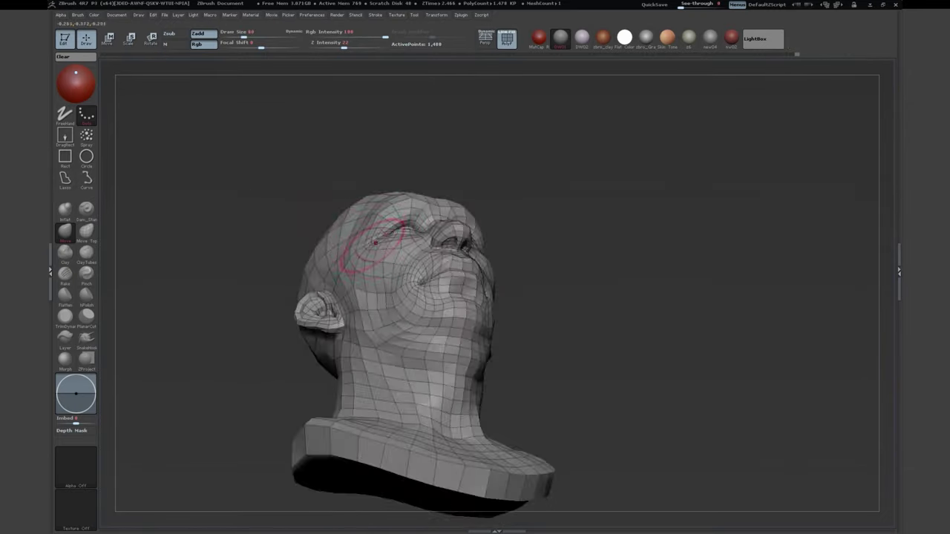
left_click_drag(379, 202, 400, 289)
key("f")
mouse_move(223, 297)
left_mouse_down()
mouse_move(179, 297)
mouse_move(215, 297)
left_mouse_up()
Step: Subdivide the bust mesh once and turn the polyframe display back on
left_click(51, 271)
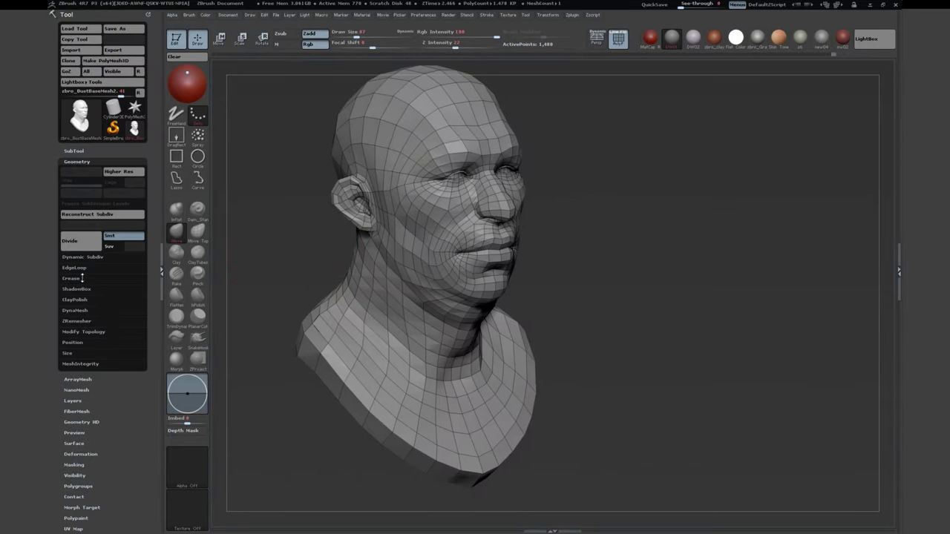
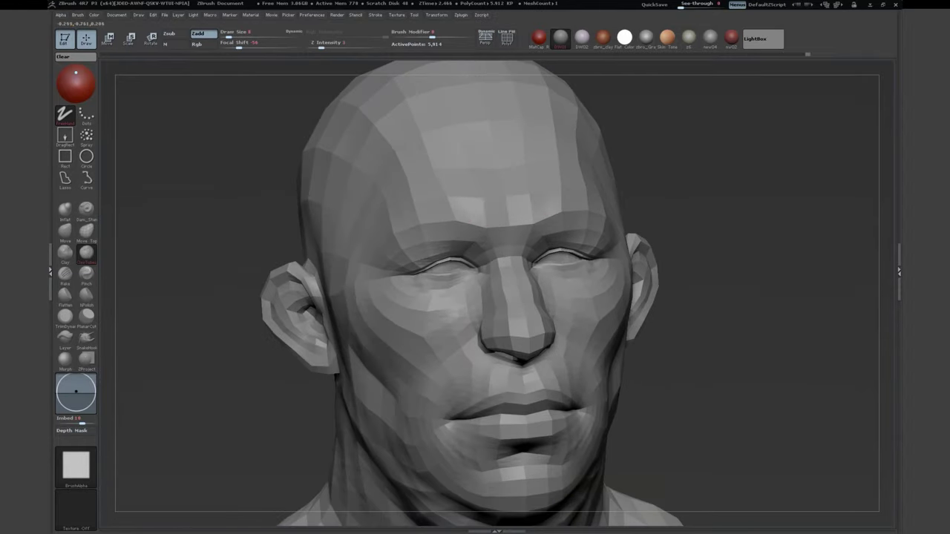
left_click_drag(483, 214, 547, 220)
key("shift+f")
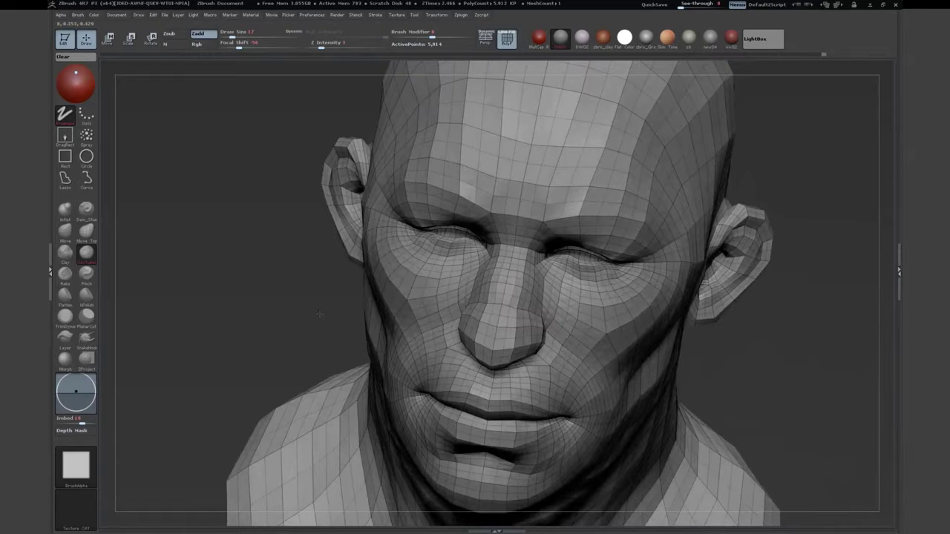
Step: Build up the eye bags, nose bridge, brow and cheek folds with the ClayTubes brush at small draw sizes of 11 to 25
key("s")
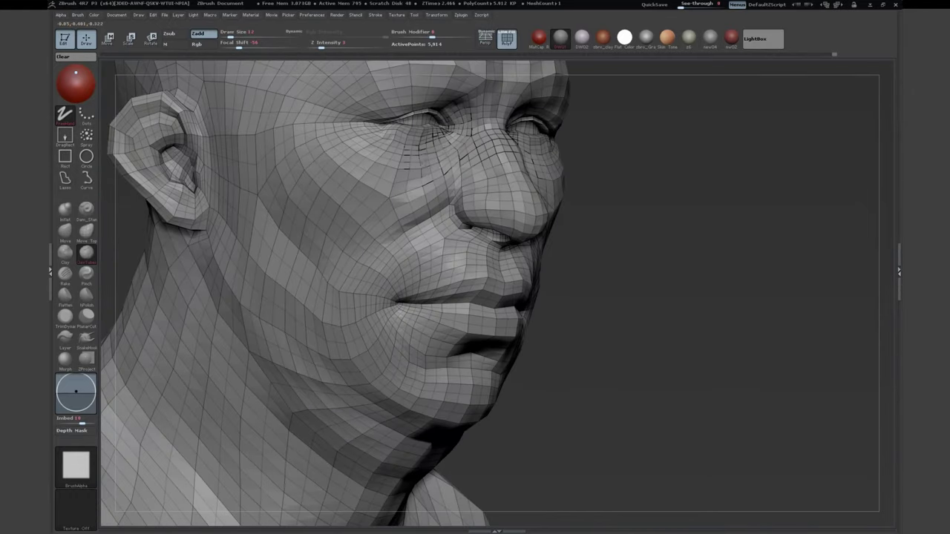
key("s")
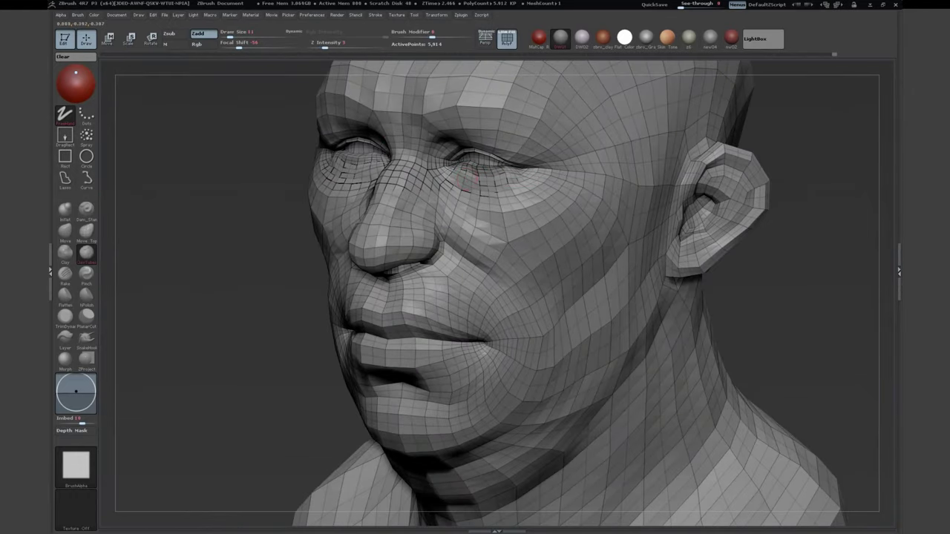
key("s")
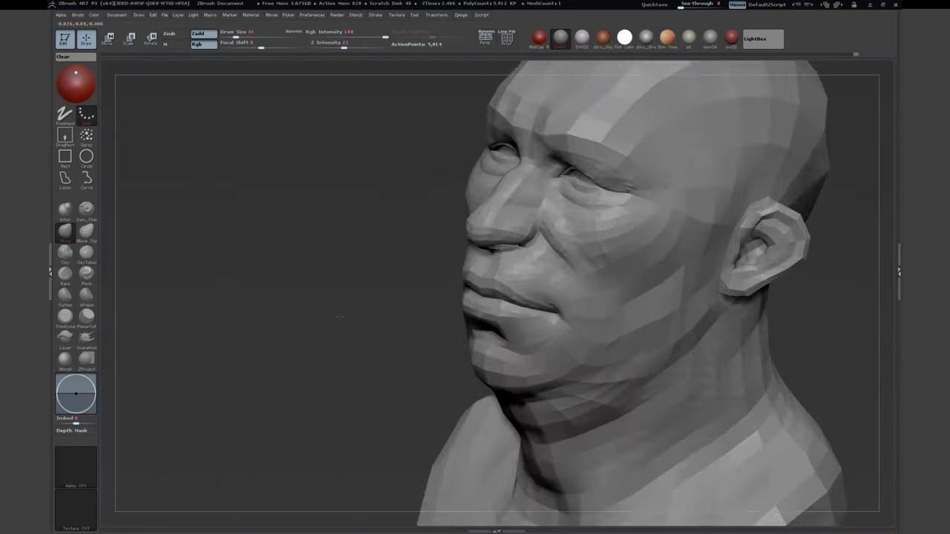
key("s")
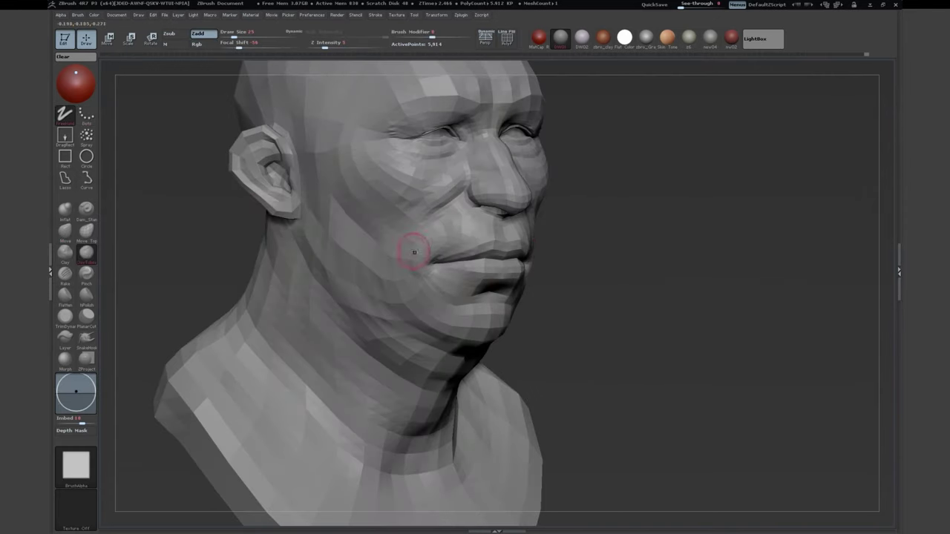
left_click_drag(416, 281, 445, 282)
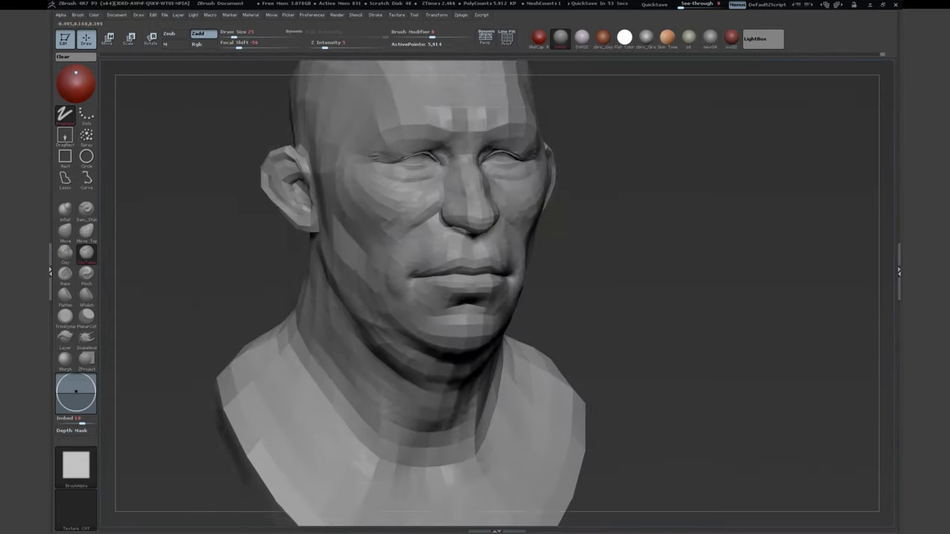
Step: Adjust the lips and chin with the Move brush at a draw size of about 17
key("b")
key("m")
key("v")
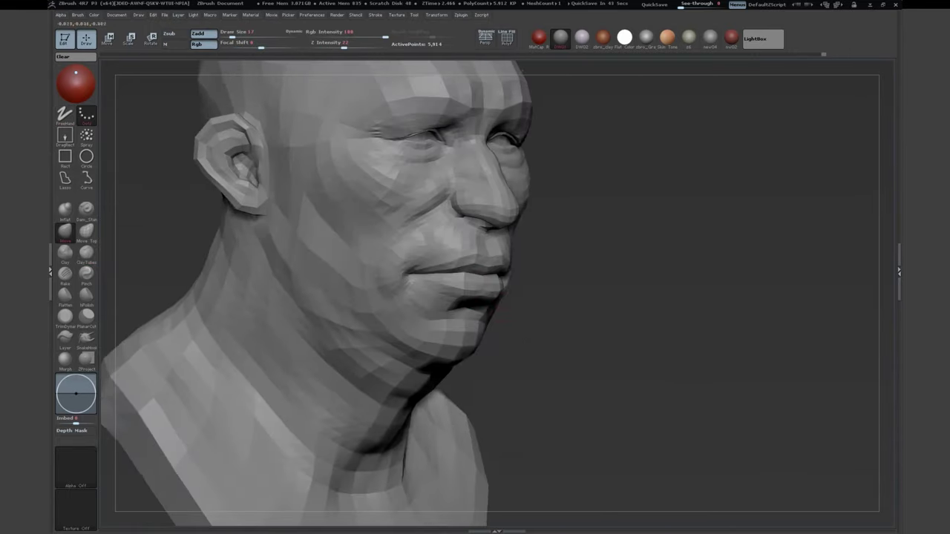
mouse_move(416, 289)
left_mouse_down()
mouse_move(424, 282)
mouse_move(347, 106)
left_mouse_up()
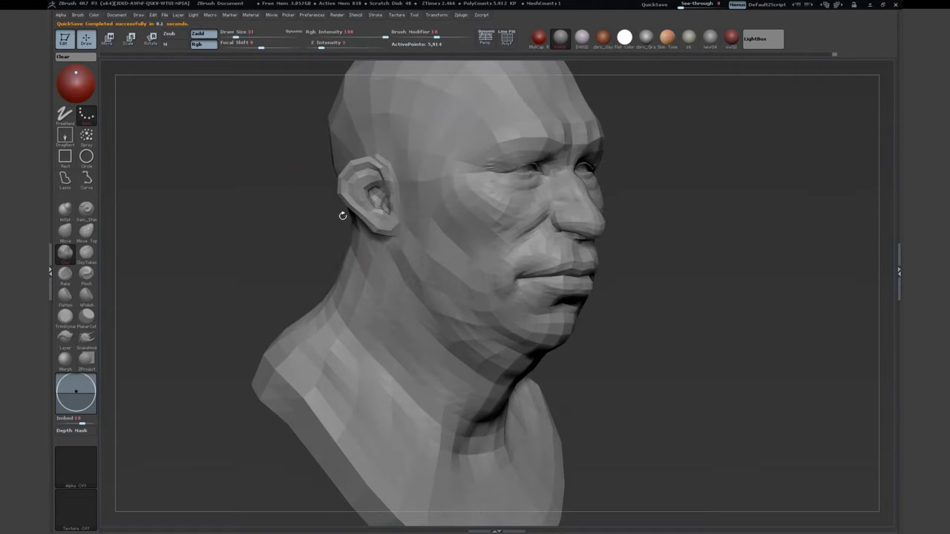
Step: Rework the face and side of the head, alternating between the Clay and Move brushes
mouse_move(342, 215)
left_mouse_down()
mouse_move(470, 275)
mouse_move(459, 275)
left_mouse_up()
mouse_move(303, 200)
left_mouse_down()
mouse_move(356, 215)
mouse_move(435, 271)
mouse_move(365, 214)
mouse_move(505, 336)
mouse_move(210, 240)
mouse_move(141, 250)
mouse_move(592, 368)
mouse_move(473, 217)
mouse_move(445, 245)
mouse_move(334, 222)
mouse_move(462, 186)
mouse_move(564, 245)
mouse_move(427, 217)
mouse_move(253, 270)
mouse_move(475, 245)
mouse_move(413, 212)
mouse_move(272, 252)
mouse_move(273, 269)
mouse_move(423, 271)
mouse_move(269, 300)
mouse_move(435, 248)
mouse_move(456, 303)
mouse_move(386, 324)
mouse_move(630, 389)
mouse_move(293, 334)
mouse_move(273, 223)
left_mouse_up()
key("b")
key("m")
key("v")
key("b")
key("c")
key("l")
Step: Adjust the overall silhouette of the head with the Move brush at large draw sizes of 94 to 140
key("b")
key("m")
key("v")
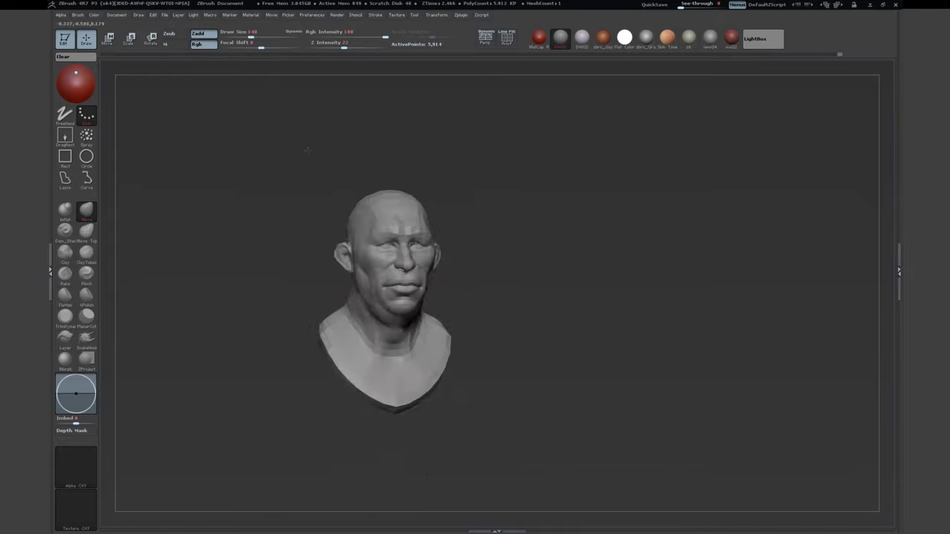
left_click_drag(423, 215, 205, 283)
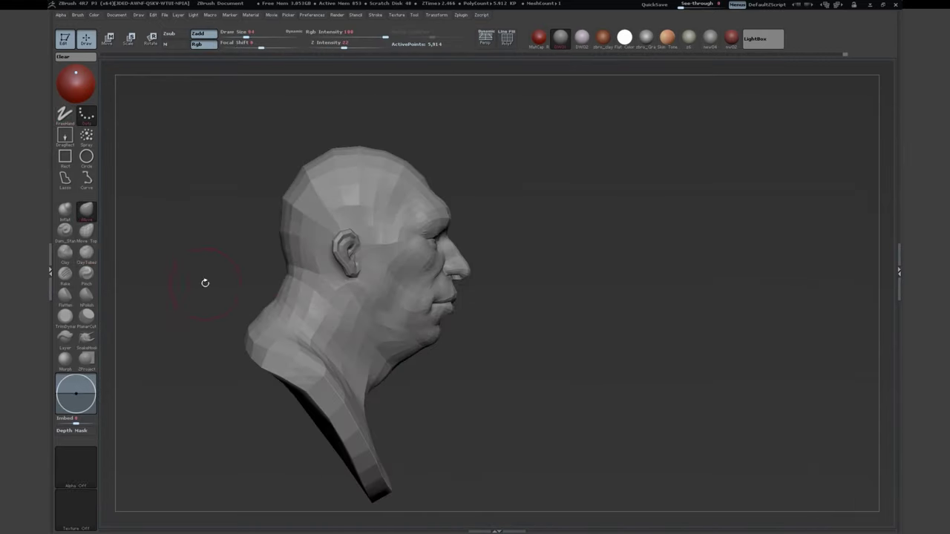
Step: Mask the head, invert the mask and scale the unmasked head relative to the torso
left_click_drag(361, 291, 295, 293, "ctrl")
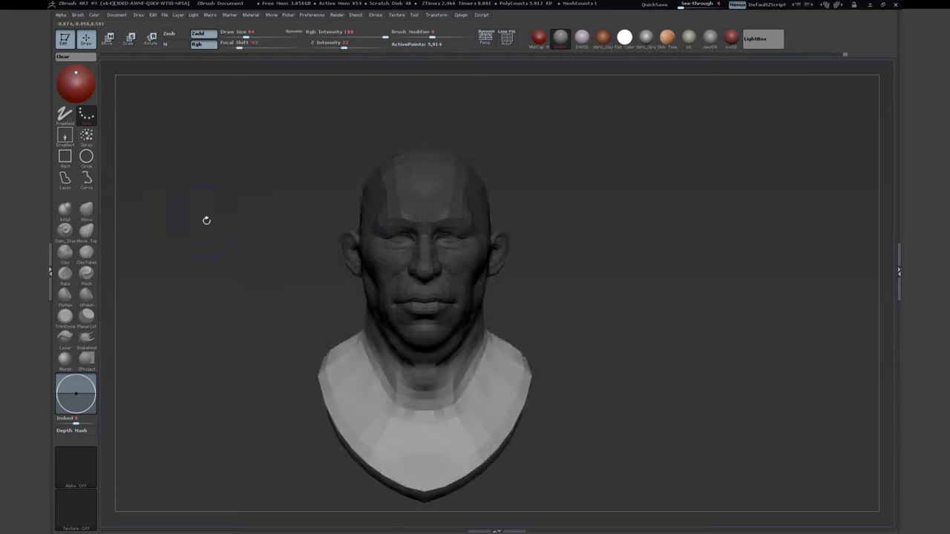
left_click(206, 221, "ctrl")
key("e")
left_click_drag(406, 146, 150, 259)
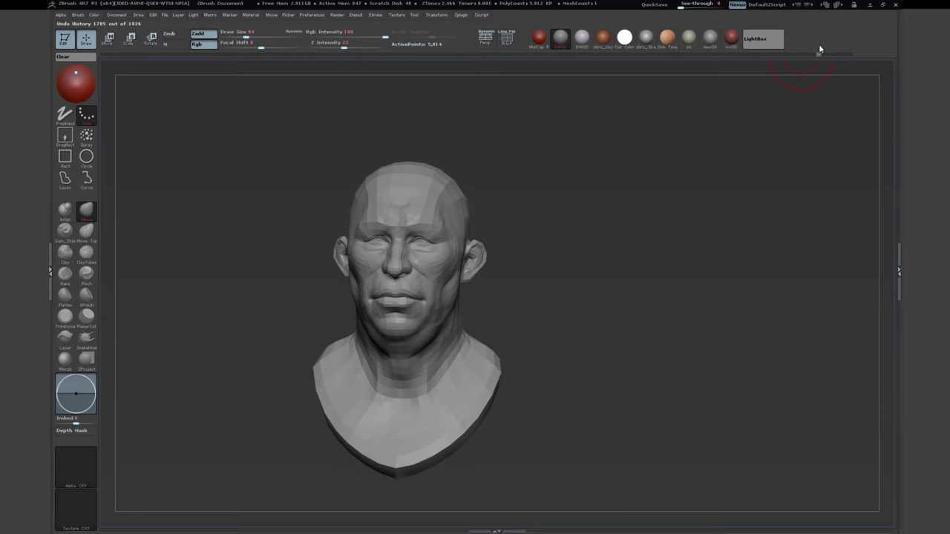
Step: Reshape the skull in profile with the Move brush at a draw size of 251
left_click_drag(342, 245, 593, 123)
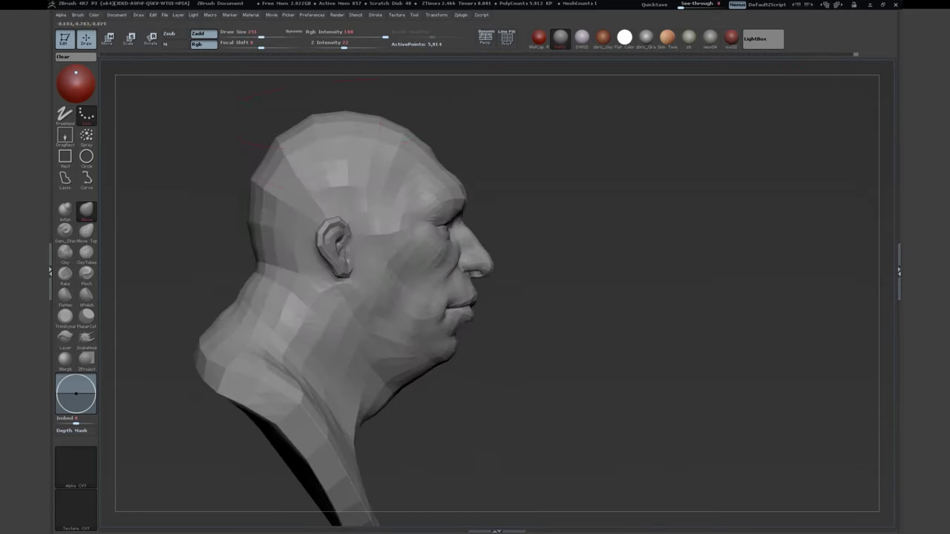
left_click_drag(345, 117, 174, 193)
mouse_move(239, 115)
left_mouse_down()
mouse_move(163, 148)
mouse_move(460, 193)
mouse_move(505, 223)
mouse_move(550, 283)
mouse_move(186, 260)
mouse_move(393, 276)
mouse_move(329, 207)
mouse_move(139, 204)
mouse_move(311, 253)
mouse_move(361, 281)
mouse_move(349, 267)
mouse_move(534, 110)
mouse_move(512, 126)
mouse_move(519, 148)
mouse_move(535, 171)
mouse_move(564, 178)
mouse_move(542, 190)
left_mouse_up()
left_click(86, 253)
key("b")
key("m")
key("v")
Step: Sculpt the ear's form with the ClayTubes brush at a draw size of 13
key("b")
key("c")
key("t")
key("s")
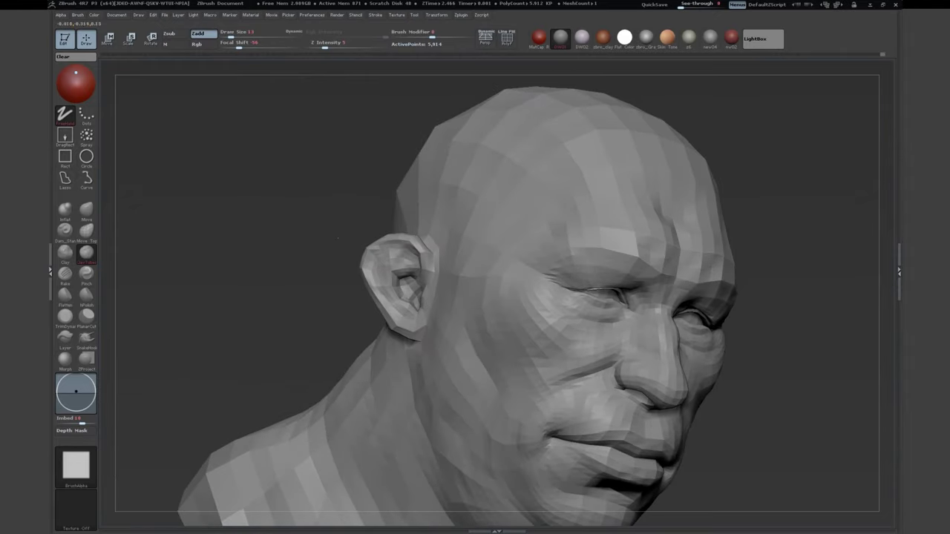
left_click_drag(338, 238, 379, 249)
mouse_move(331, 267)
left_mouse_down()
mouse_move(348, 269)
mouse_move(323, 271)
left_mouse_up()
left_click_drag(390, 318, 445, 319)
key("f")
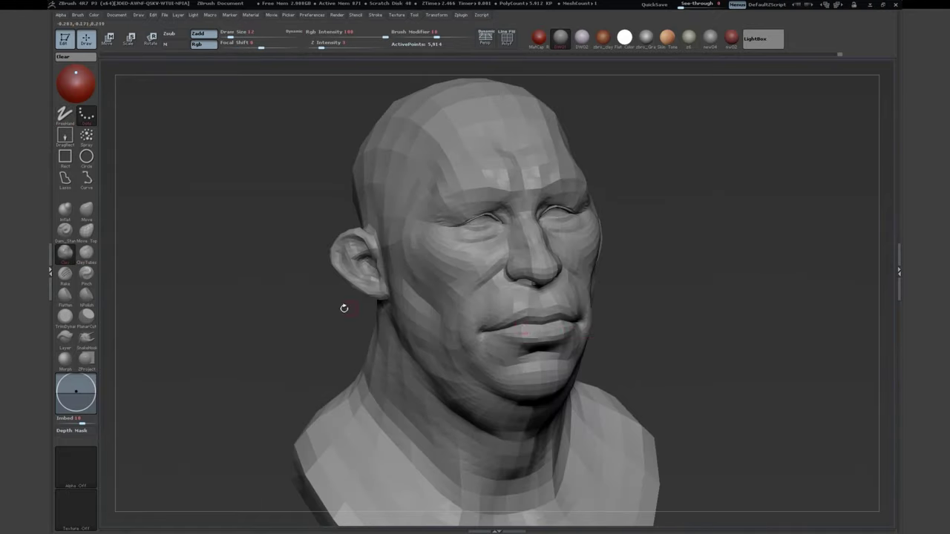
Step: Build up the planes of the cheeks, jaw and neck with the Clay brush at draw sizes of 12 to 29
left_click_drag(344, 309, 375, 308)
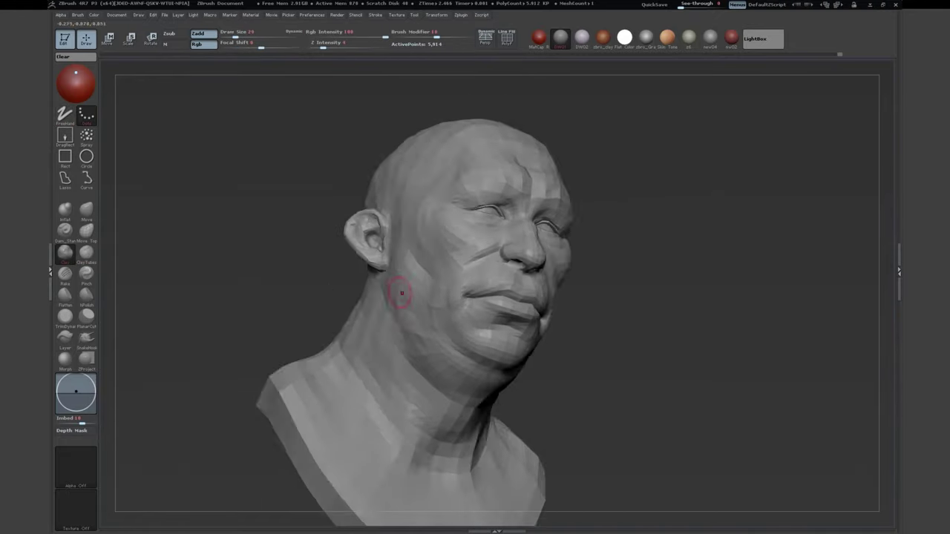
mouse_move(438, 237)
left_mouse_down()
mouse_move(467, 246)
mouse_move(432, 232)
left_mouse_up()
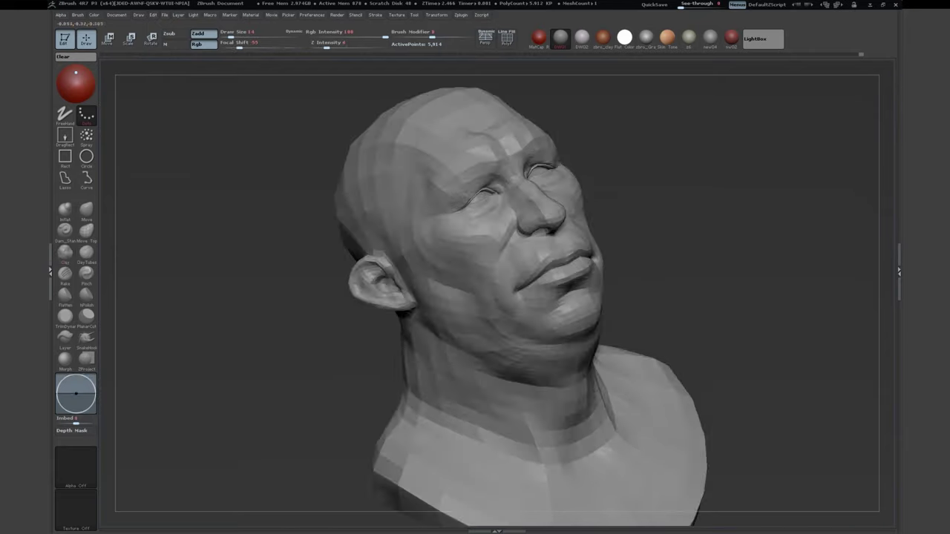
key("s")
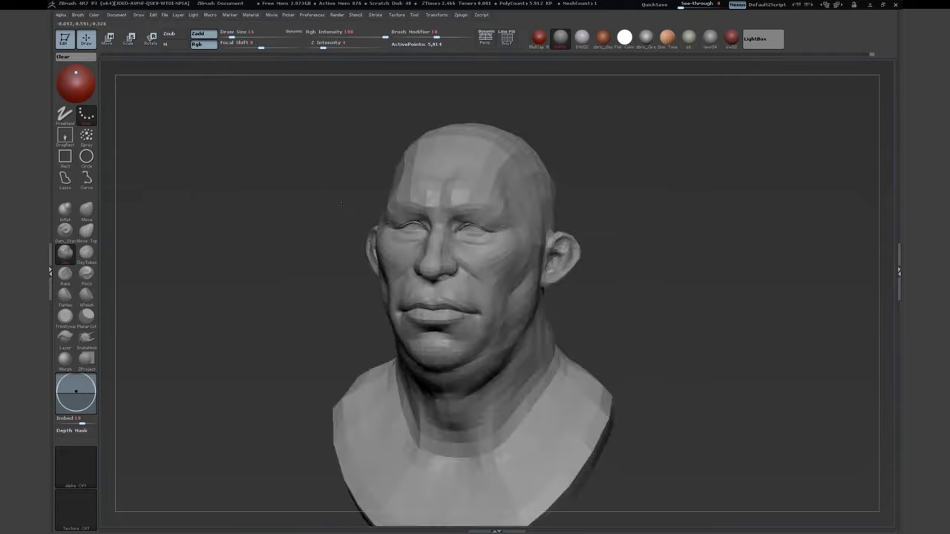
key("s")
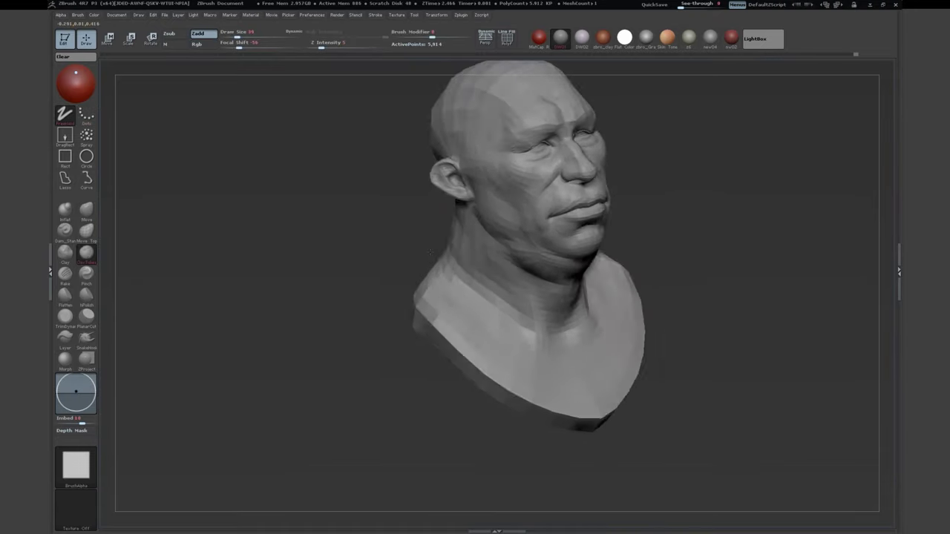
Step: Build up the neck, shoulders and upper chest with the ClayTubes brush at draw sizes of 37 to 77
left_click_drag(429, 252, 410, 215)
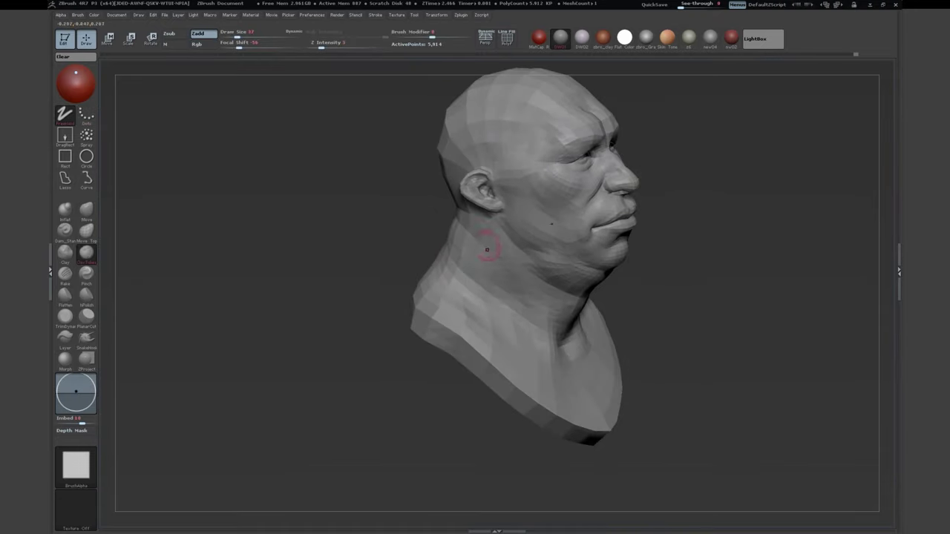
left_click_drag(487, 250, 464, 241)
mouse_move(558, 371)
left_mouse_down()
mouse_move(573, 184)
mouse_move(433, 212)
left_mouse_up()
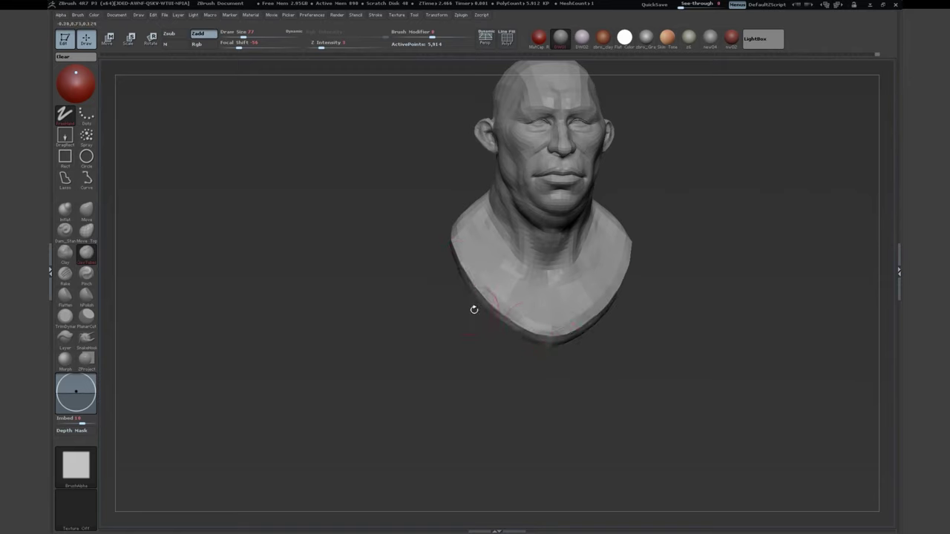
left_click_drag(553, 352, 284, 306, "alt")
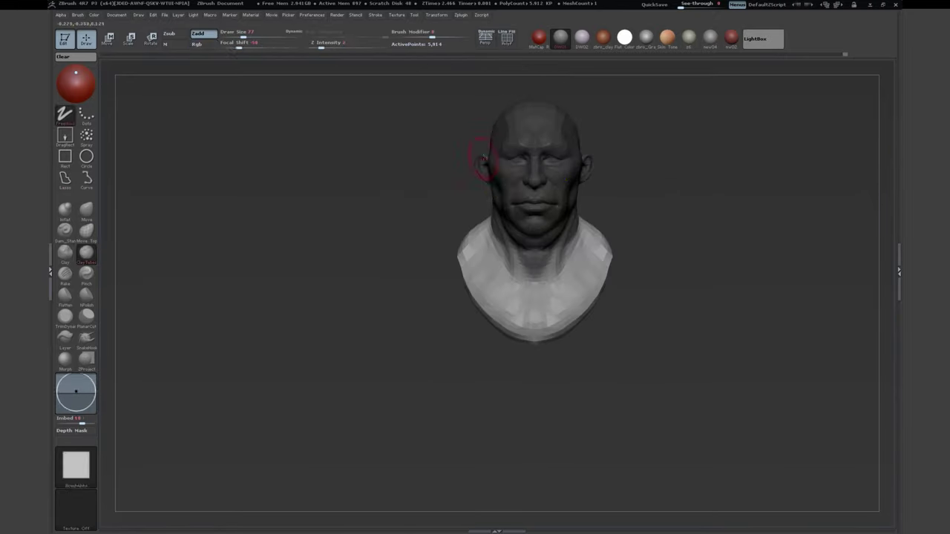
Step: Reposition the torso with the head masked, and adjust the bust's outline with the Move brush at a draw size of 49
key("w")
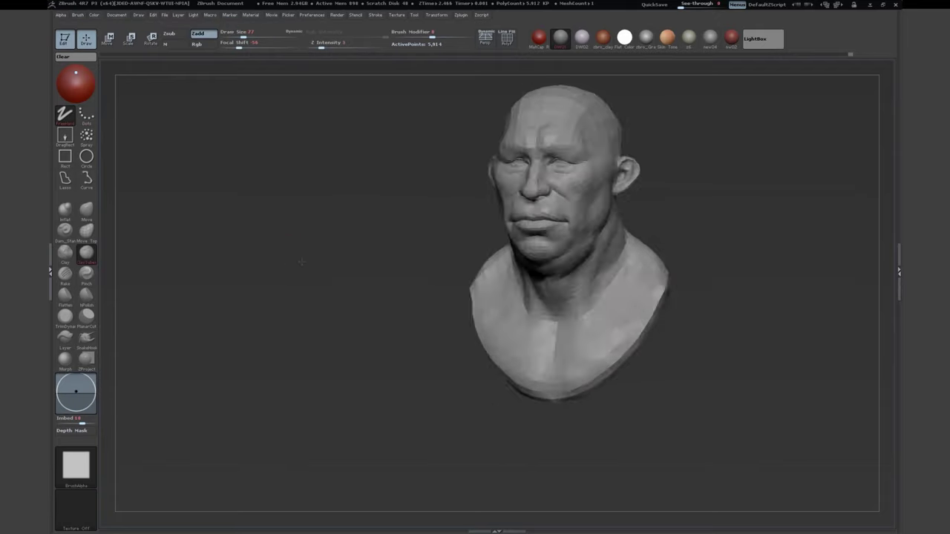
mouse_move(282, 245)
left_mouse_down()
mouse_move(308, 254)
mouse_move(409, 202)
left_mouse_up()
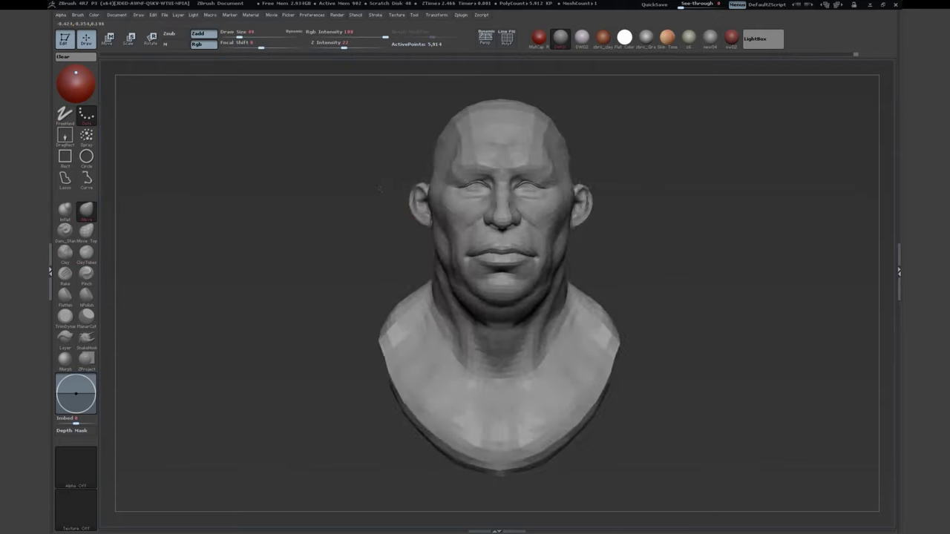
left_click_drag(668, 297, 713, 297)
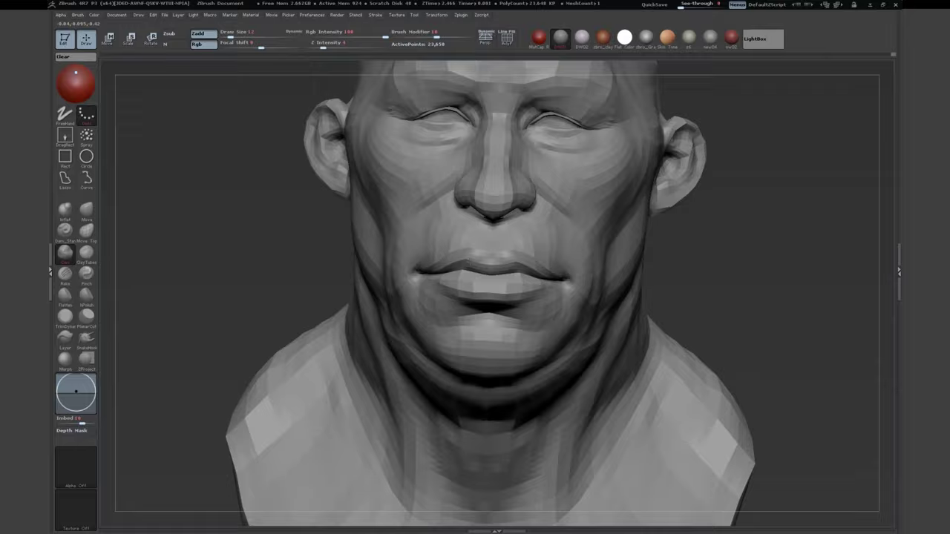
Step: Subdivide the mesh once and sculpt the lips and philtrum with the Clay brush at draw sizes of 9 to 12
mouse_move(816, 297)
left_mouse_down()
mouse_move(478, 264)
mouse_move(327, 264)
left_mouse_up()
mouse_move(475, 253)
left_mouse_down()
mouse_move(526, 252)
mouse_move(534, 223)
mouse_move(449, 255)
mouse_move(289, 259)
mouse_move(444, 245)
left_mouse_up()
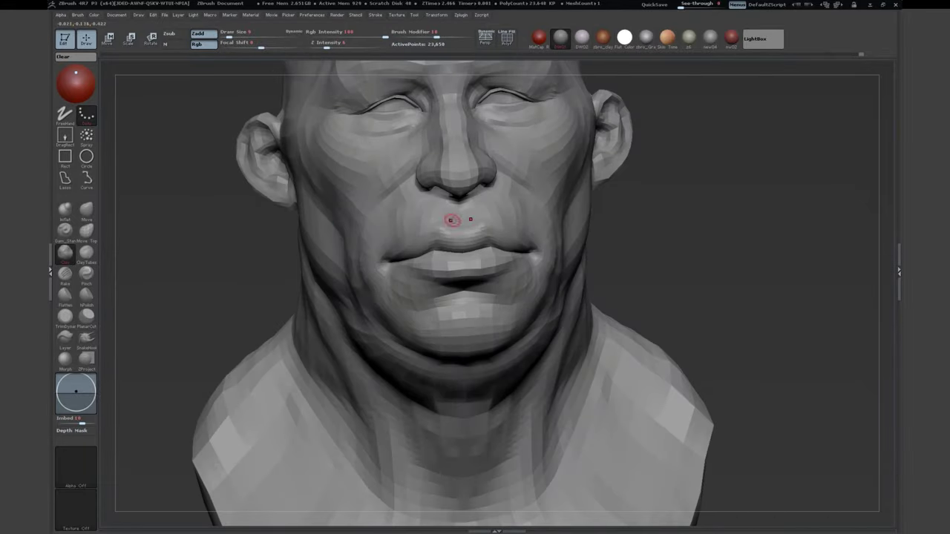
mouse_move(317, 228)
left_mouse_down()
mouse_move(335, 277)
mouse_move(483, 237)
mouse_move(486, 297)
left_mouse_up()
mouse_move(507, 247)
left_mouse_down()
mouse_move(475, 297)
mouse_move(490, 260)
left_mouse_up()
mouse_move(319, 282)
left_mouse_down()
mouse_move(328, 295)
mouse_move(334, 279)
mouse_move(342, 285)
mouse_move(300, 233)
mouse_move(394, 208)
mouse_move(634, 341)
mouse_move(519, 240)
mouse_move(589, 316)
mouse_move(256, 207)
mouse_move(349, 216)
mouse_move(282, 211)
mouse_move(470, 268)
mouse_move(235, 259)
mouse_move(223, 267)
mouse_move(300, 286)
mouse_move(216, 301)
mouse_move(223, 349)
mouse_move(268, 341)
mouse_move(222, 297)
mouse_move(222, 253)
left_mouse_up()
Step: Adjust the mouth's shape with the Move brush and build up its forms with the ClayTubes brush at a draw size of 13
key("b")
key("m")
key("v")
key("b")
key("c")
key("t")
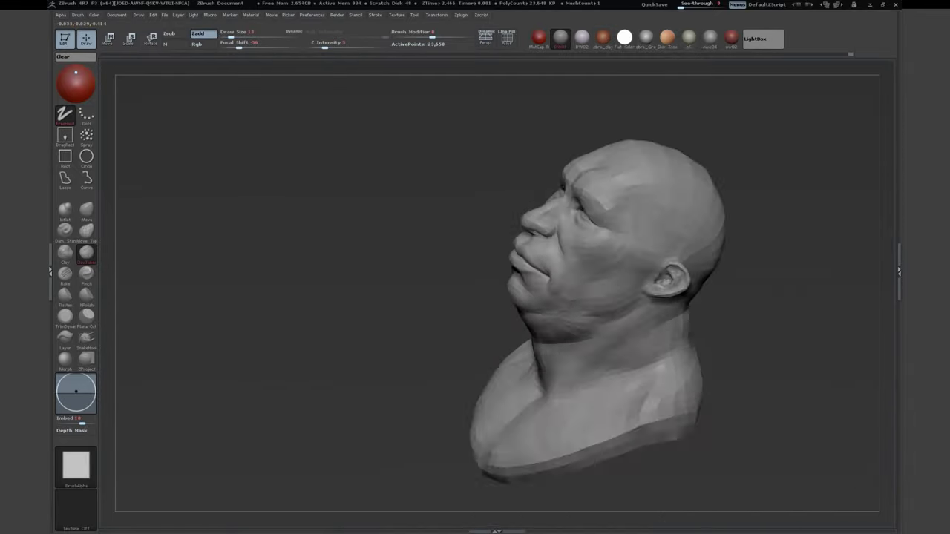
mouse_move(320, 253)
left_mouse_down()
mouse_move(420, 251)
mouse_move(357, 253)
mouse_move(452, 202)
mouse_move(305, 269)
mouse_move(455, 234)
mouse_move(416, 245)
mouse_move(446, 237)
left_mouse_up()
Step: Reshape the lips and lower face from below with the Move brush at a small draw size
key("b")
key("m")
key("v")
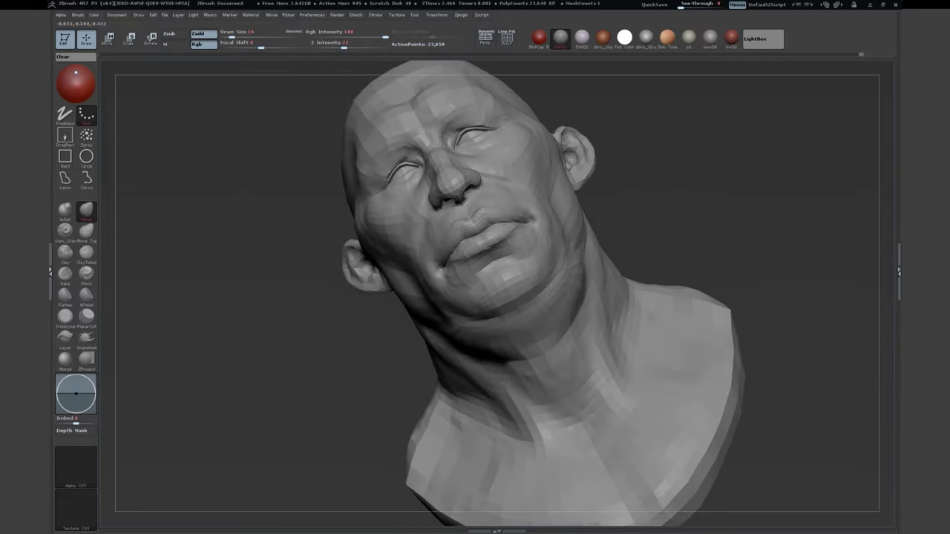
mouse_move(277, 242)
left_mouse_down()
mouse_move(285, 290)
mouse_move(454, 218)
mouse_move(483, 254)
mouse_move(416, 223)
mouse_move(423, 230)
mouse_move(311, 245)
mouse_move(356, 237)
mouse_move(386, 252)
mouse_move(445, 227)
left_mouse_up()
Step: Build up the area around the lips and chin with the ClayTubes brush at draw sizes of 13 to 17
key("b")
key("c")
key("t")
left_click_drag(507, 224, 564, 223)
left_click_drag(474, 236, 449, 239)
left_click_drag(577, 261, 522, 220)
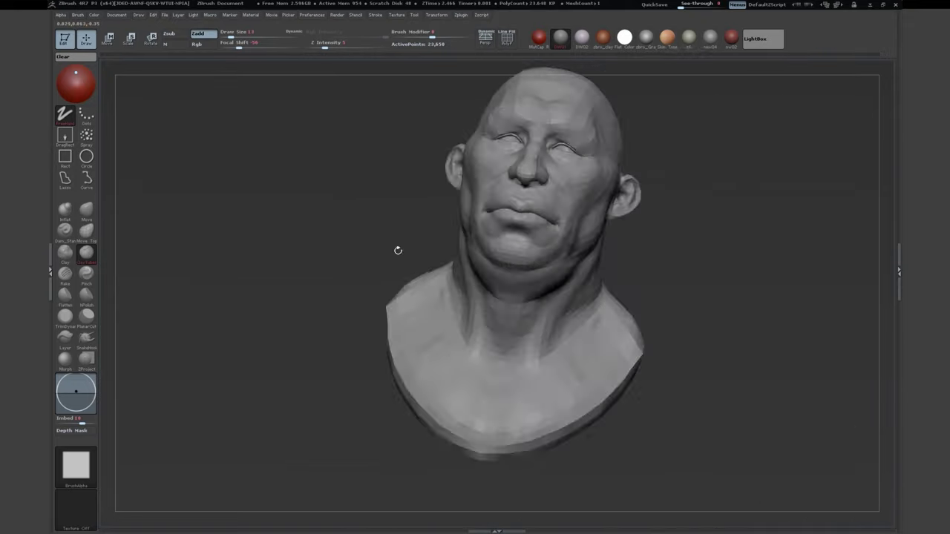
mouse_move(396, 248)
left_mouse_down()
mouse_move(446, 239)
mouse_move(446, 213)
mouse_move(540, 233)
left_mouse_up()
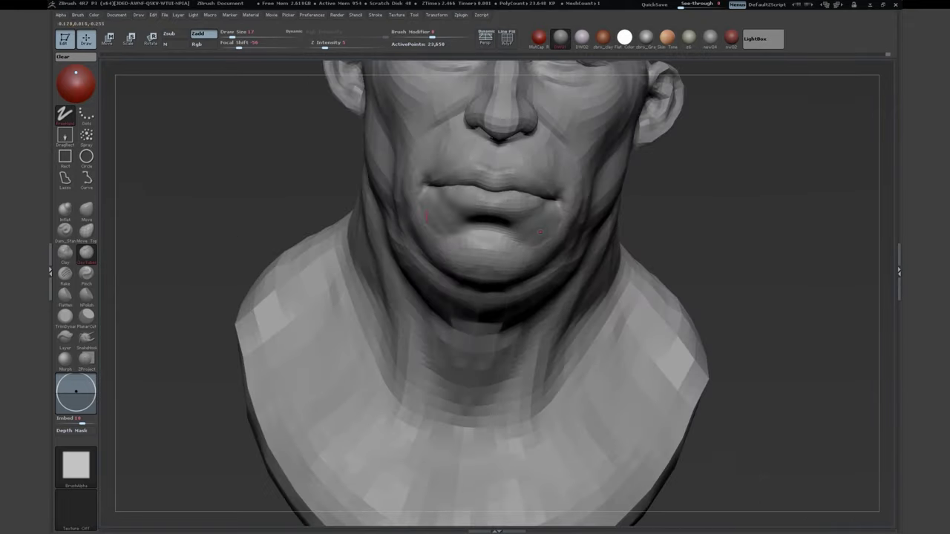
mouse_move(444, 232)
left_mouse_down()
mouse_move(508, 247)
mouse_move(337, 262)
mouse_move(479, 265)
mouse_move(229, 279)
mouse_move(277, 291)
mouse_move(451, 229)
mouse_move(463, 251)
mouse_move(460, 222)
mouse_move(394, 238)
mouse_move(428, 261)
left_mouse_up()
Step: Sculpt and smooth the folds around the mouth corners and beside the nose
key("s")
mouse_move(313, 236)
left_mouse_down()
mouse_move(327, 245)
mouse_move(266, 279)
mouse_move(541, 222)
left_mouse_up()
left_click_drag(541, 271, 338, 270)
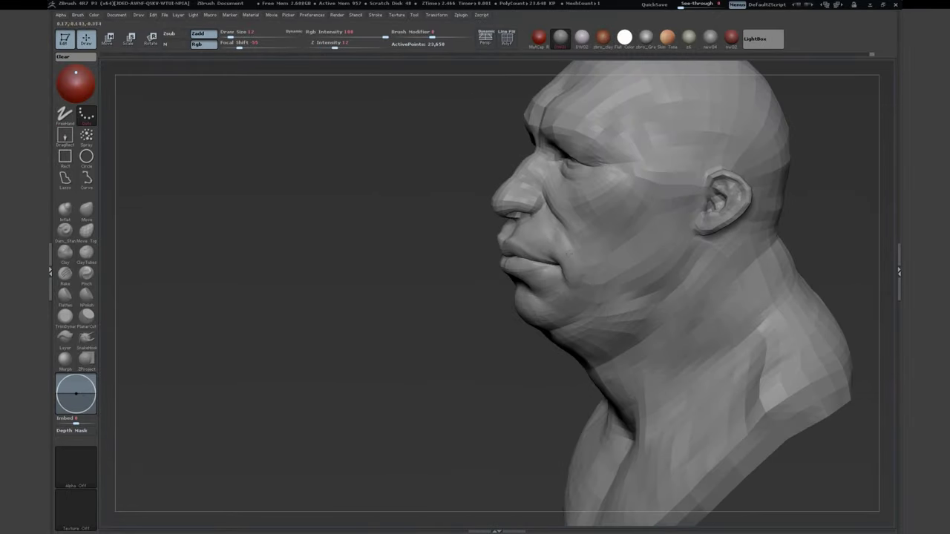
left_click_drag(547, 211, 459, 112)
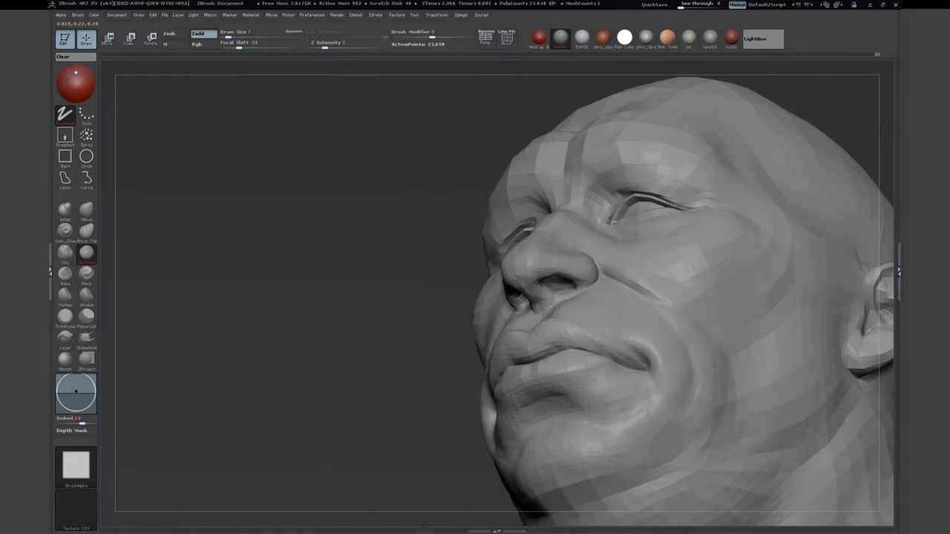
Step: Refine the nose, nostrils and upper lip with the ClayTubes brush at draw sizes of 7 to 11
left_click_drag(423, 245, 441, 243)
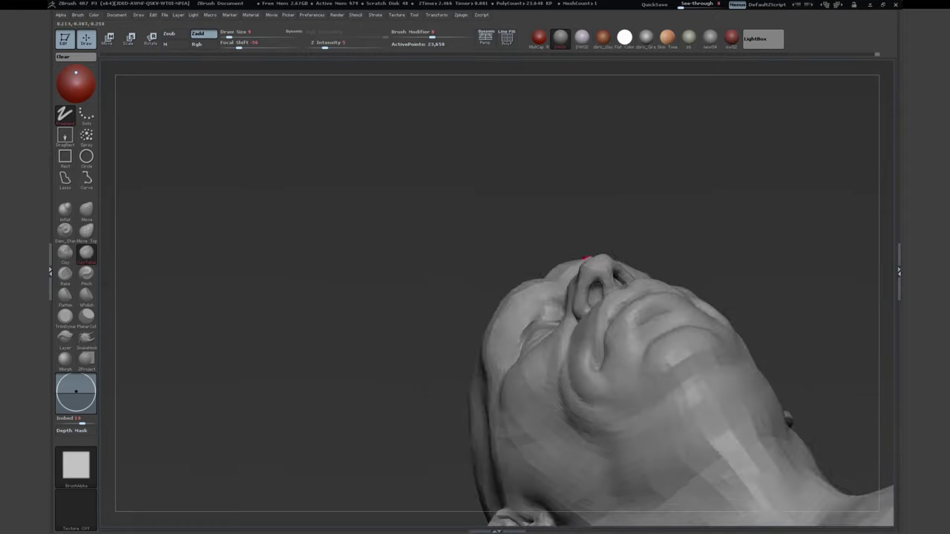
left_click_drag(555, 203, 575, 277)
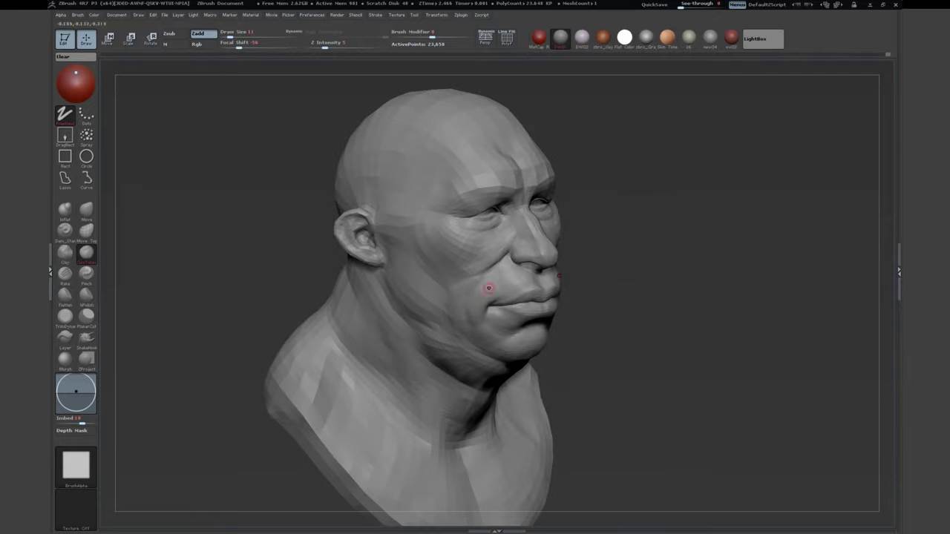
left_click_drag(338, 269, 331, 266)
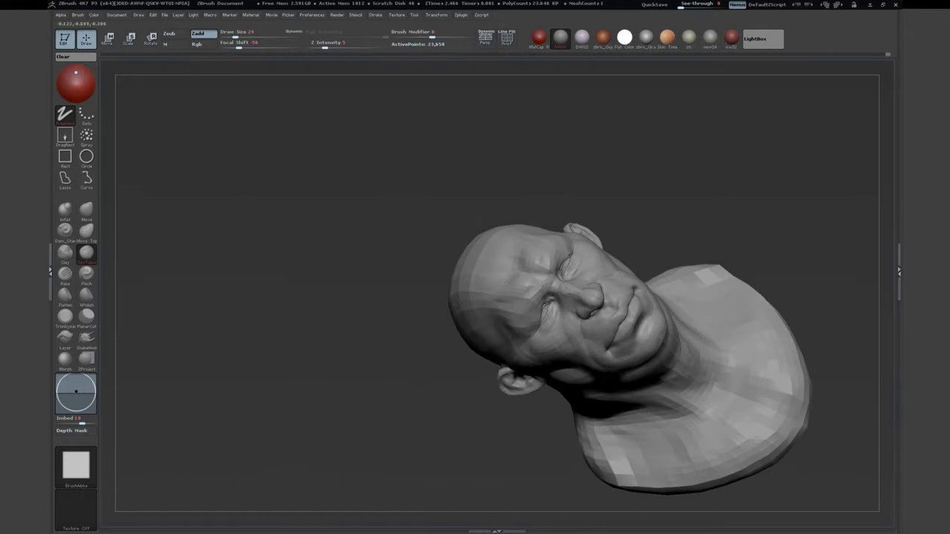
Step: Build up a heavy brow and shape the forehead and temples with the ClayTubes brush at draw sizes of 20 to 29
left_click_drag(309, 260, 309, 260)
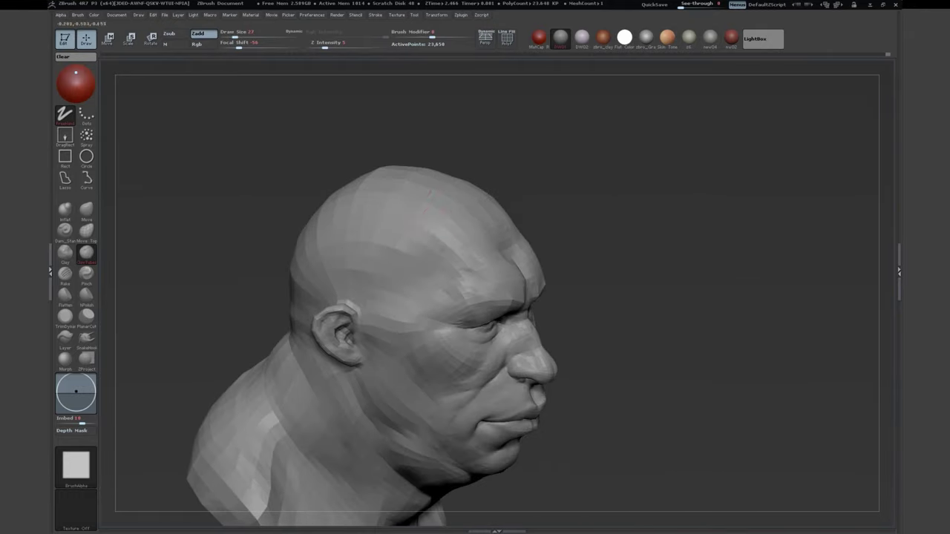
mouse_move(377, 141)
left_mouse_down()
mouse_move(340, 151)
mouse_move(561, 182)
mouse_move(492, 144)
mouse_move(639, 222)
mouse_move(587, 215)
mouse_move(478, 269)
mouse_move(438, 170)
left_mouse_up()
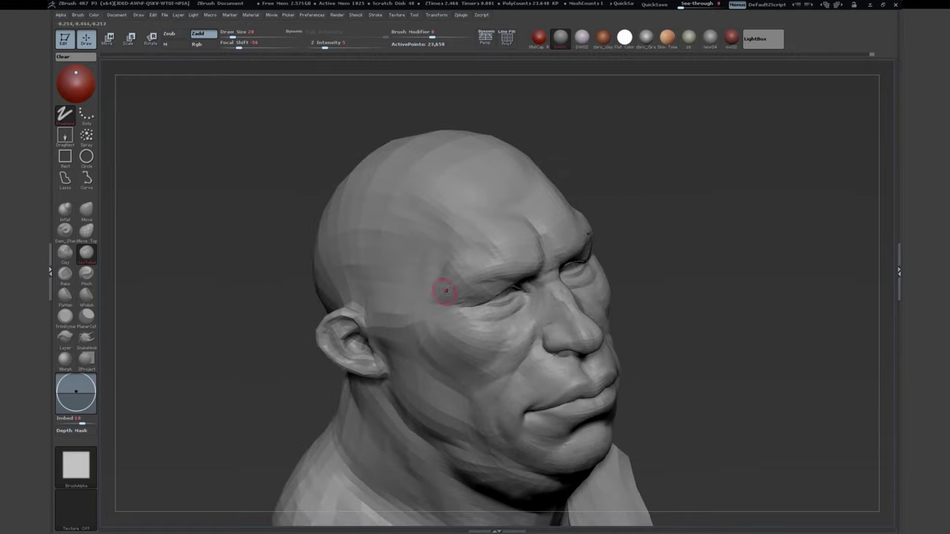
left_click_drag(300, 178, 483, 278)
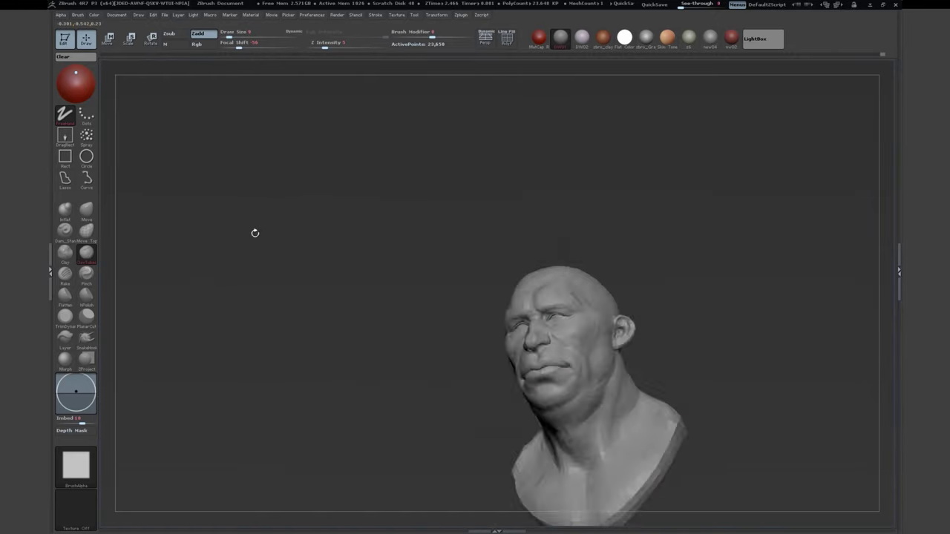
left_click_drag(254, 233, 304, 282)
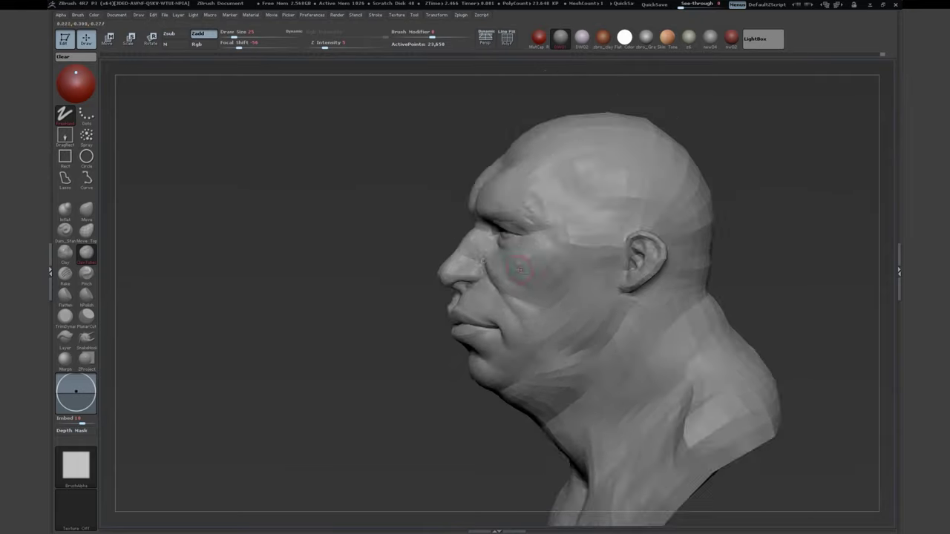
key("s")
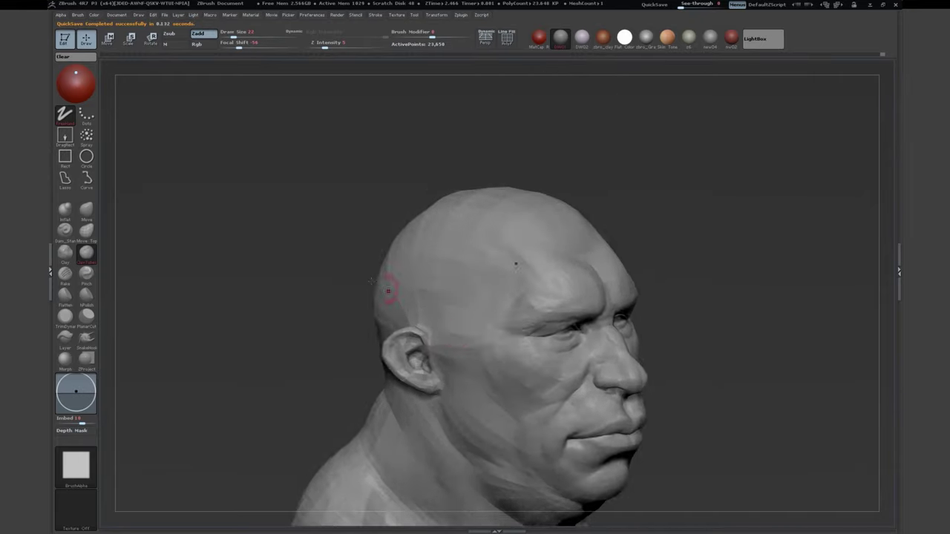
left_click_drag(388, 282, 435, 213)
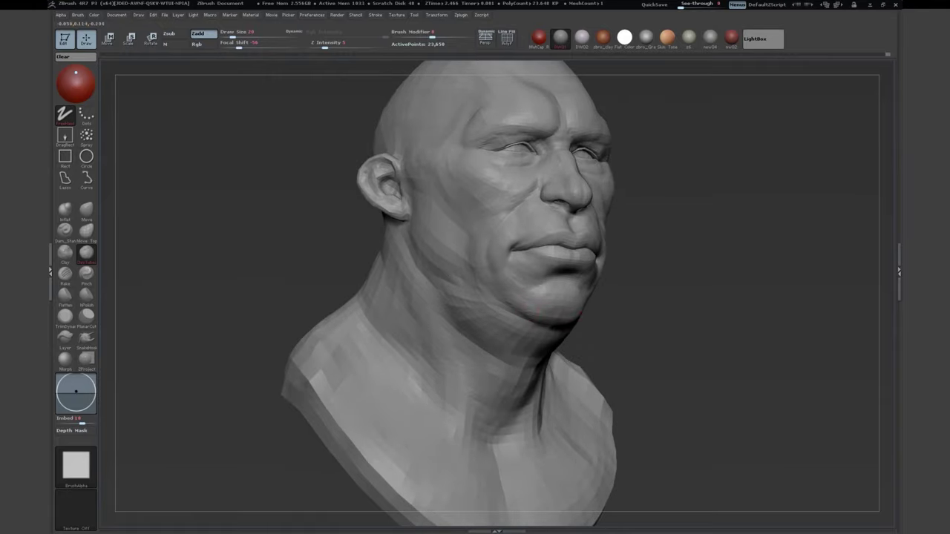
Step: Sculpt the cheek, jawline and side of the neck with the ClayTubes brush at draw sizes of 12 to 25
key("s")
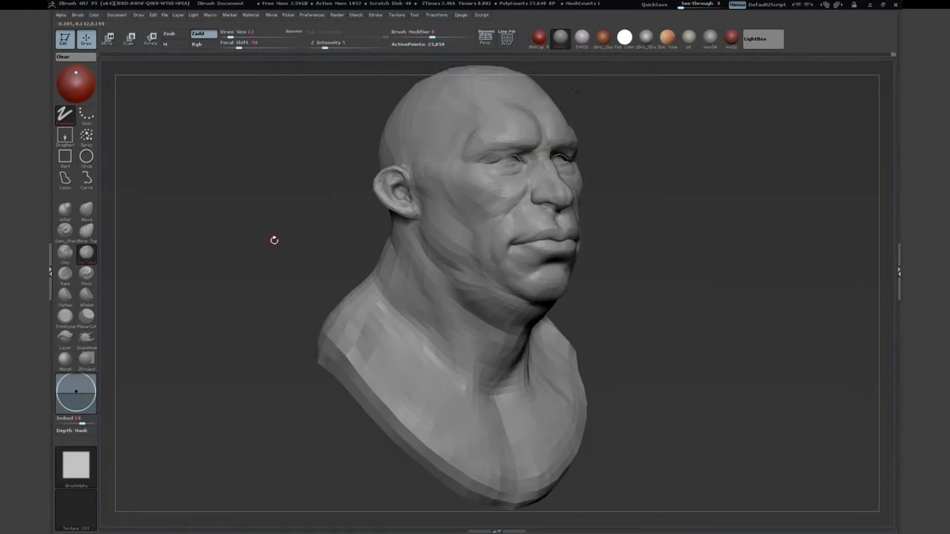
mouse_move(274, 240)
left_mouse_down()
mouse_move(339, 240)
mouse_move(516, 290)
left_mouse_up()
left_click_drag(375, 182, 390, 175)
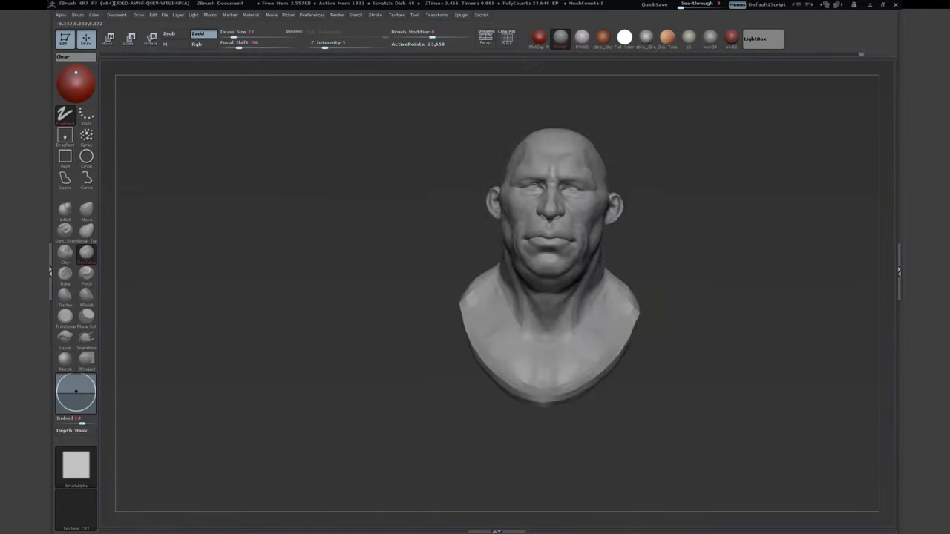
left_click_drag(356, 193, 320, 245)
left_click_drag(373, 290, 486, 287)
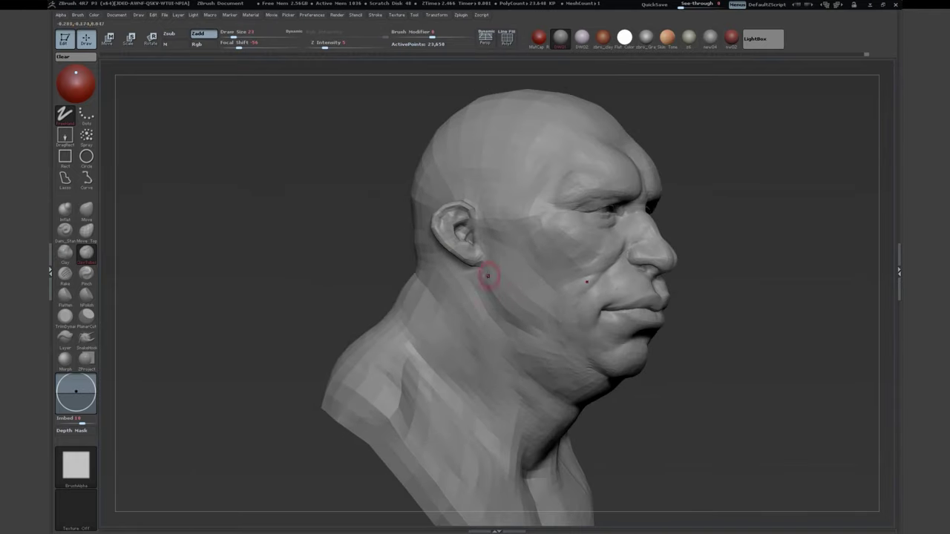
left_click_drag(743, 356, 594, 359)
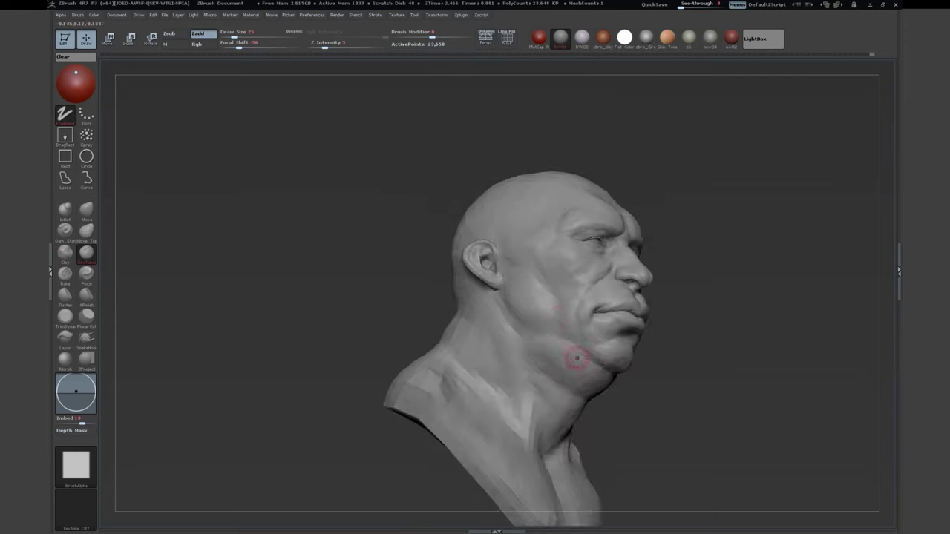
mouse_move(576, 359)
left_mouse_down()
mouse_move(542, 327)
mouse_move(365, 277)
left_mouse_up()
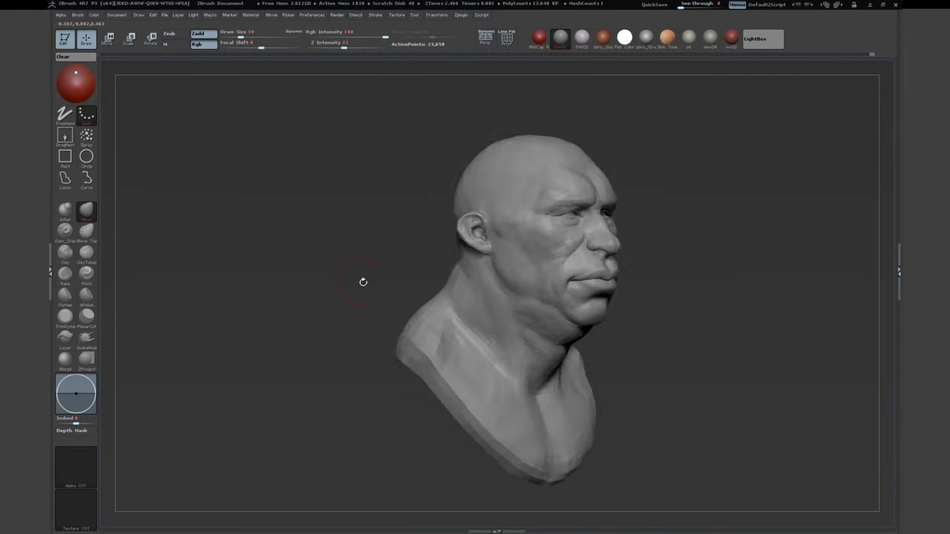
Step: Strengthen the cheek and jaw volumes with the ClayTubes brush at a draw size of 35
left_click(86, 252)
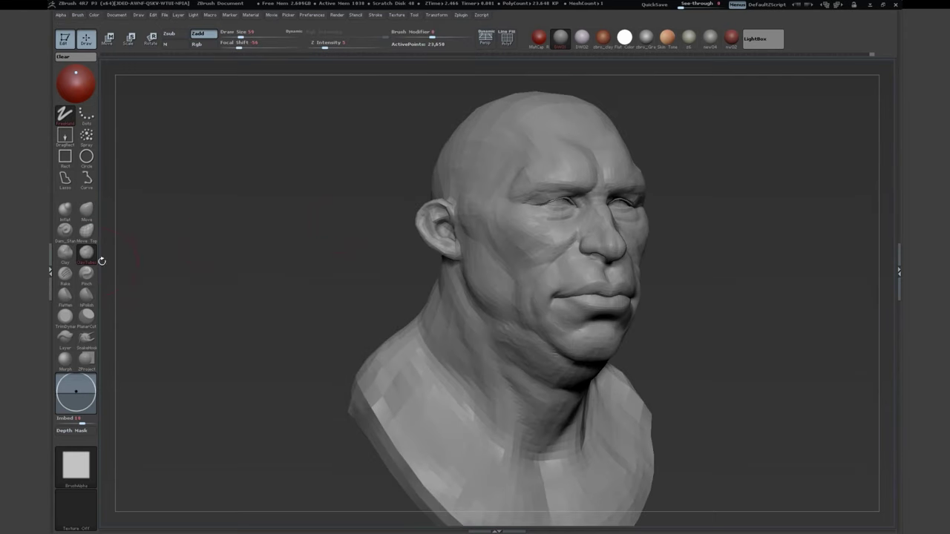
mouse_move(334, 238)
left_mouse_down()
mouse_move(510, 212)
mouse_move(369, 267)
left_mouse_up()
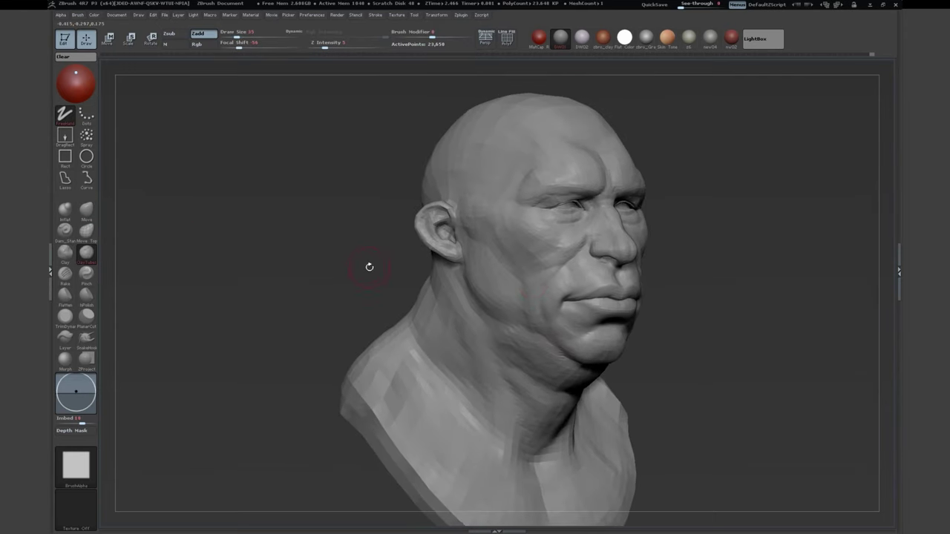
left_click_drag(519, 288, 520, 256)
left_click_drag(377, 233, 518, 288)
key("s")
key("b")
key("c")
key("t")
left_click_drag(445, 245, 466, 234)
mouse_move(349, 283)
left_mouse_down()
mouse_move(357, 276)
mouse_move(311, 297)
mouse_move(451, 293)
left_mouse_up()
Step: Adjust the contour of the jaw and neck with the Move brush at a reduced draw size
key("b")
key("m")
key("v")
mouse_move(356, 297)
left_mouse_down()
mouse_move(349, 286)
mouse_move(327, 297)
mouse_move(386, 297)
left_mouse_up()
key("bracketleft")
key("bracketleft")
mouse_move(504, 347)
left_mouse_down()
mouse_move(318, 263)
mouse_move(397, 236)
mouse_move(464, 261)
mouse_move(534, 341)
left_mouse_up()
Step: Build up the neck and shoulders with the ClayTubes brush at a draw size of 44, and switch to the Move brush
key("b")
key("c")
key("t")
left_click_drag(396, 258, 460, 302)
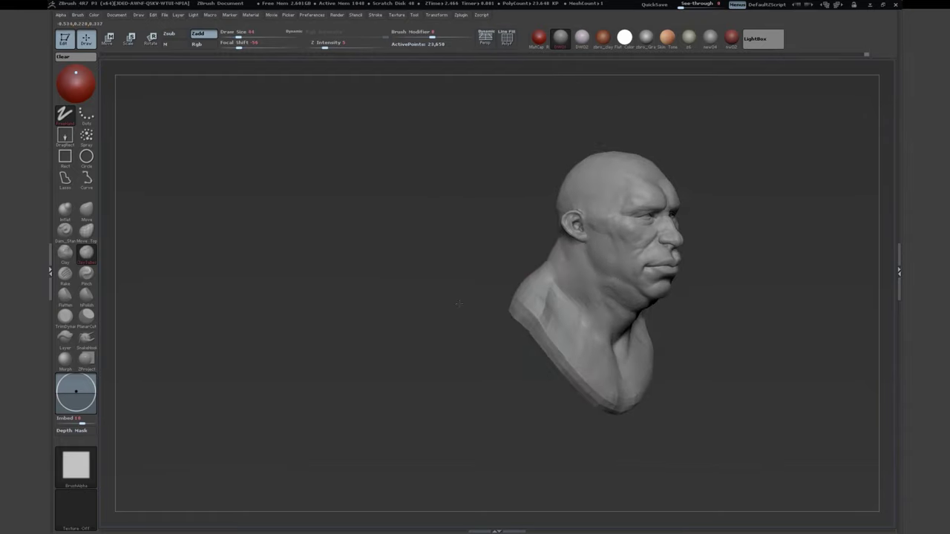
left_click(86, 211)
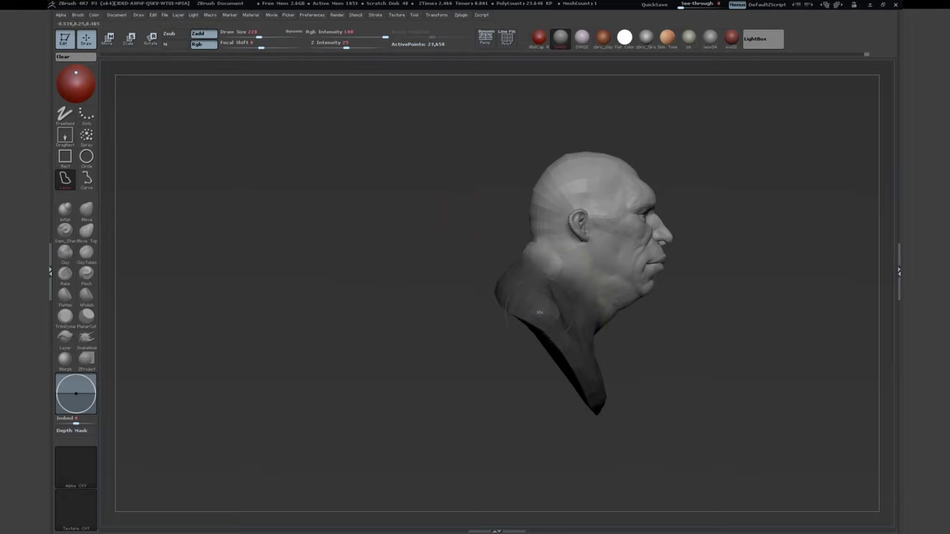
Step: Mask the head and reposition the neck and shoulders with Transpose Move
key("space")
key("w")
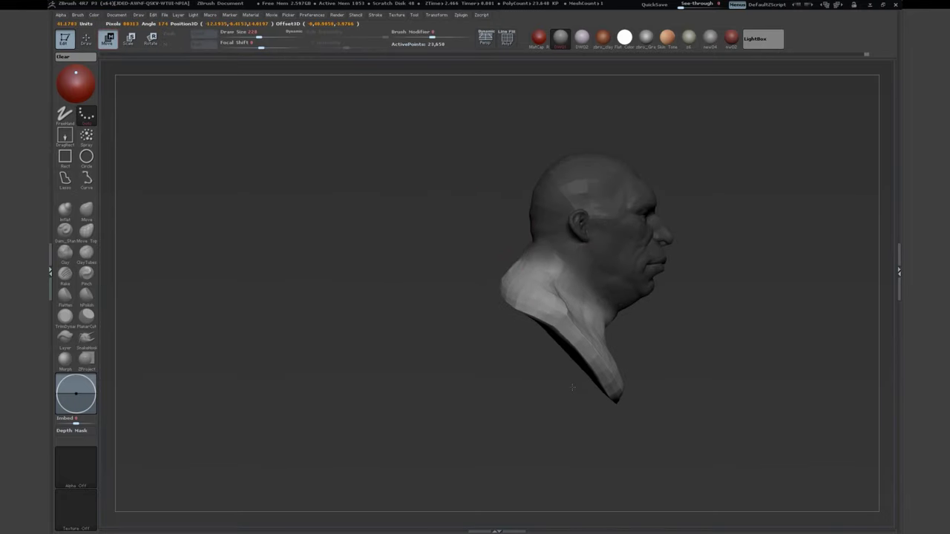
left_click_drag(475, 282, 523, 258)
Step: Mask the neck and shoulders, reposition the head with the transpose tools, and return to Draw mode
key("space")
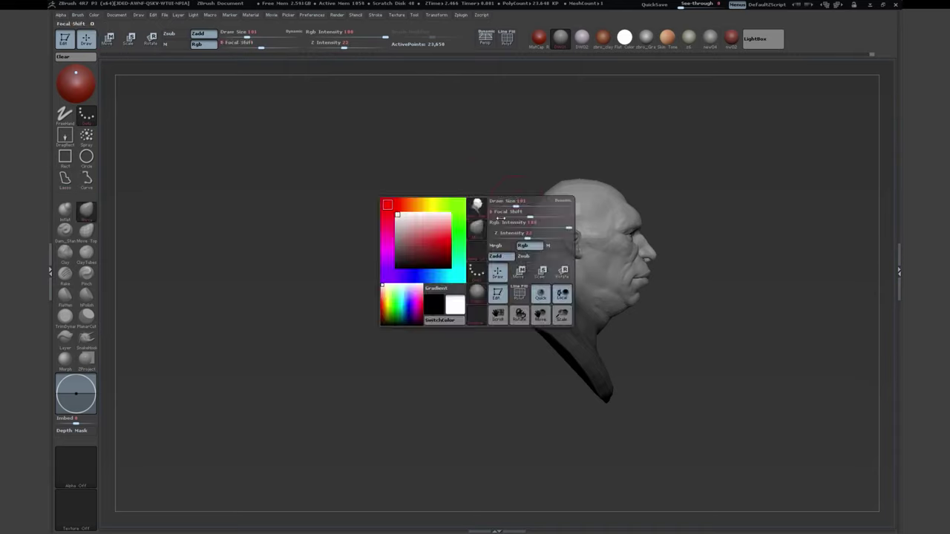
key("r")
left_click_drag(583, 208, 583, 147)
key("space")
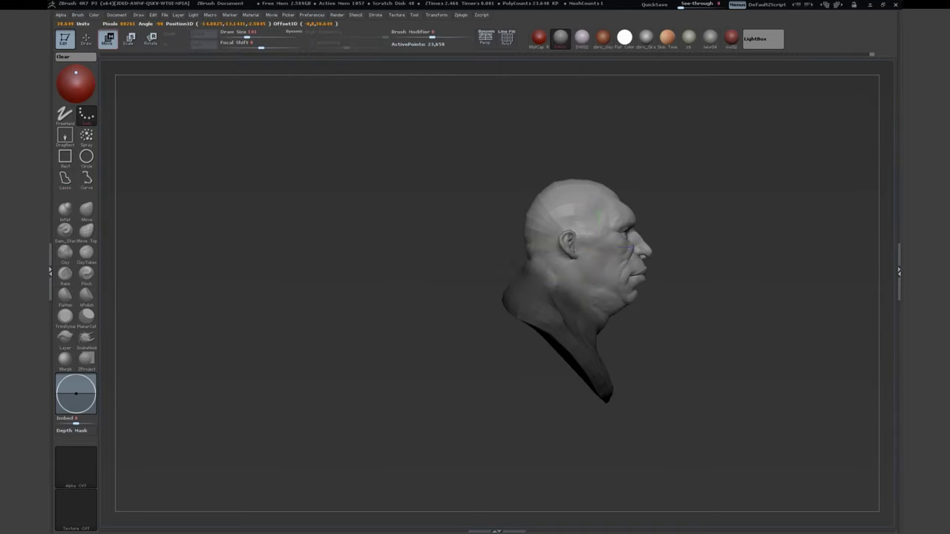
mouse_move(386, 300)
left_mouse_down()
mouse_move(334, 325)
mouse_move(330, 299)
left_mouse_up()
key("q")
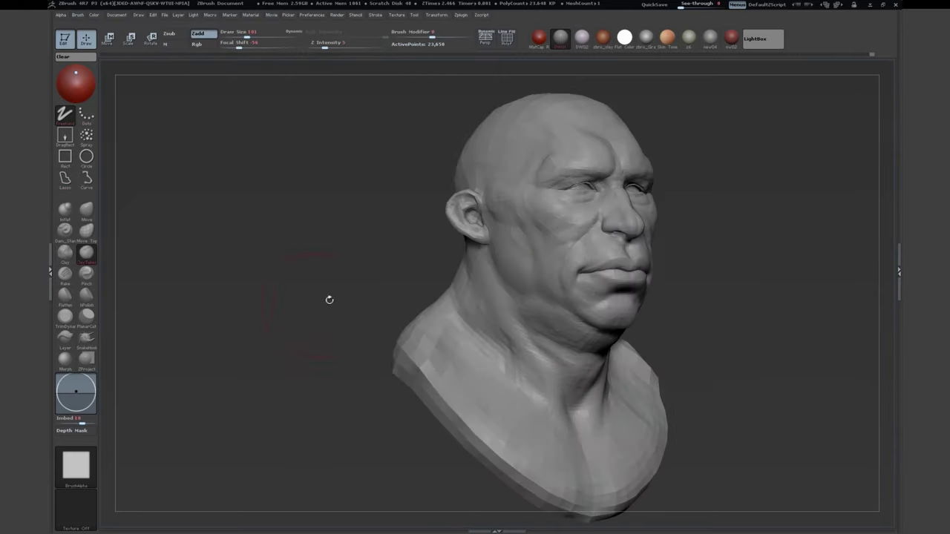
Step: Sculpt the side of the neck and the collarbone area with the ClayTubes brush at draw sizes of 23 and 16
mouse_move(571, 329)
left_mouse_down()
mouse_move(458, 297)
mouse_move(389, 333)
mouse_move(505, 296)
mouse_move(480, 289)
left_mouse_up()
key("b")
key("c")
key("t")
key("s")
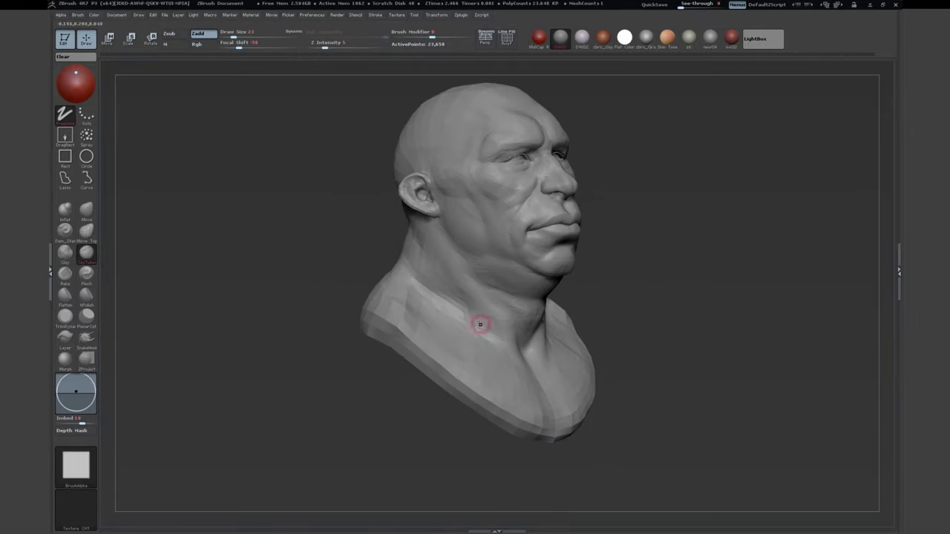
left_click_drag(479, 324, 505, 292)
left_click_drag(409, 210, 319, 336)
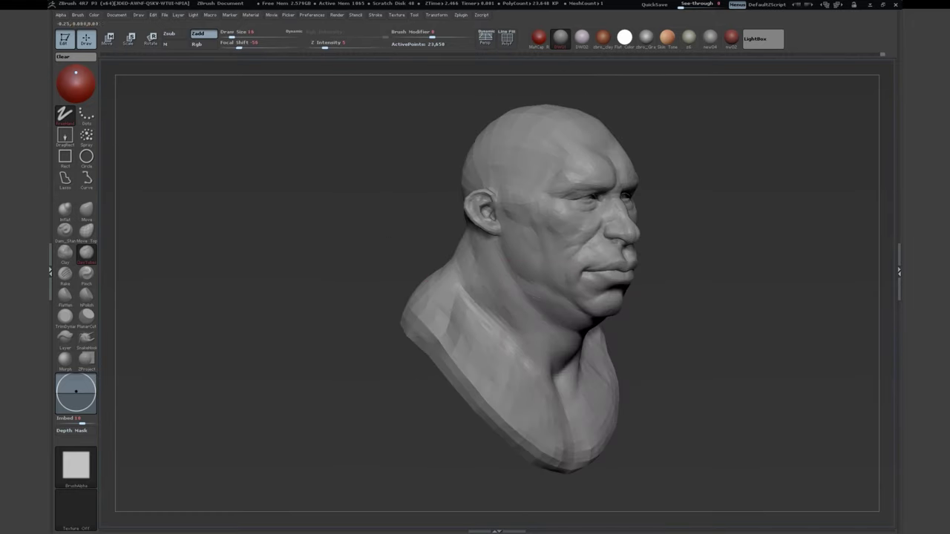
left_click_drag(533, 276, 563, 203)
mouse_move(563, 203)
right_mouse_down()
mouse_move(562, 123)
mouse_move(562, 213)
mouse_move(323, 222)
right_mouse_up()
Step: Adjust the neck shape with the Move brush and build up the chest and shoulders with the ClayTubes brush
mouse_move(322, 240)
left_mouse_down()
mouse_move(513, 201)
mouse_move(448, 191)
mouse_move(344, 320)
mouse_move(483, 186)
mouse_move(334, 235)
mouse_move(339, 272)
mouse_move(277, 253)
mouse_move(329, 241)
left_mouse_up()
key("b")
key("m")
key("v")
key("b")
key("c")
key("t")
left_click_drag(402, 291, 278, 329)
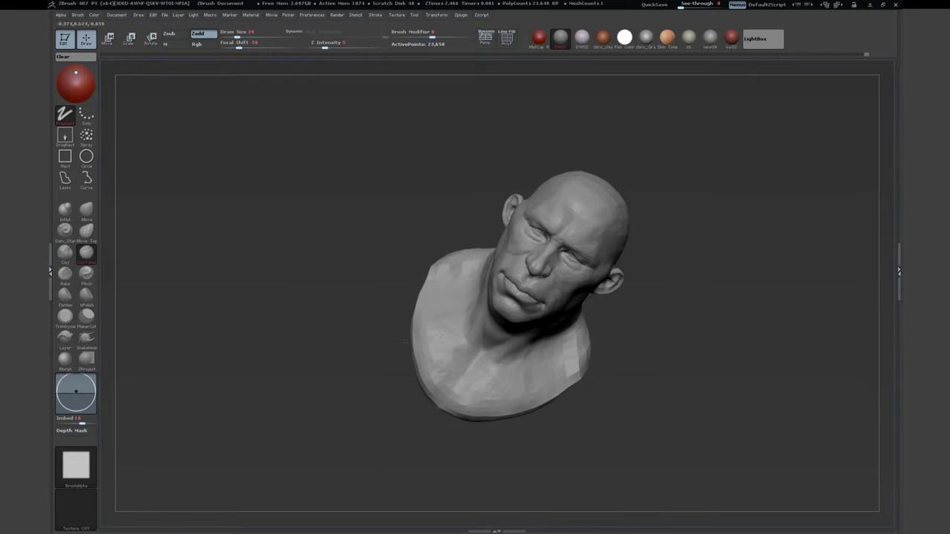
Step: Refine the cheeks and the area around the eyes with the ClayTubes brush at a draw size of 12
mouse_move(361, 218)
left_mouse_down()
mouse_move(420, 311)
mouse_move(299, 282)
mouse_move(512, 256)
left_mouse_up()
key("s")
key("f")
mouse_move(416, 282)
left_mouse_down()
mouse_move(329, 280)
mouse_move(456, 265)
mouse_move(245, 287)
mouse_move(402, 262)
left_mouse_up()
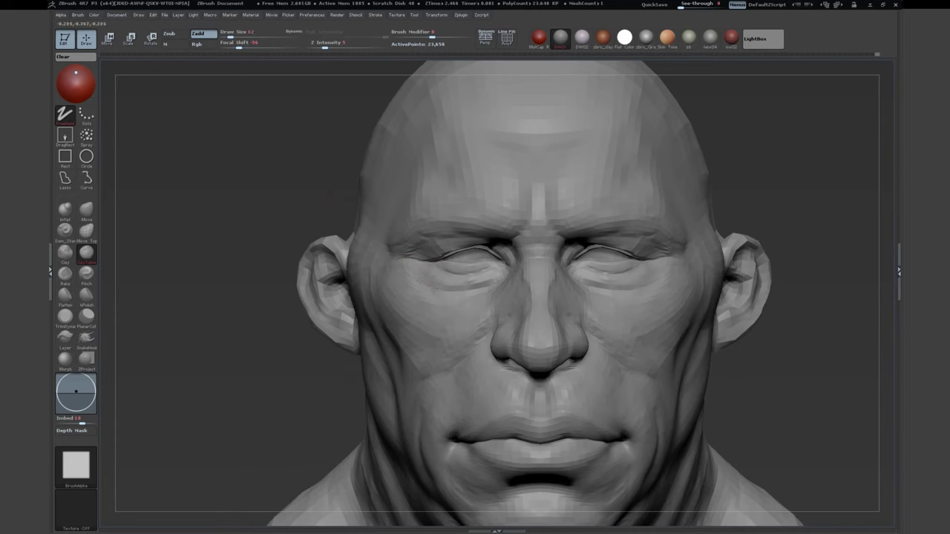
mouse_move(247, 261)
left_mouse_down()
mouse_move(435, 275)
mouse_move(466, 205)
mouse_move(151, 178)
mouse_move(150, 237)
mouse_move(275, 302)
mouse_move(576, 213)
mouse_move(605, 193)
mouse_move(222, 255)
left_mouse_up()
Step: Adjust the facial proportions from the front with the resized Move brush
key("b")
key("m")
key("v")
key("s")
mouse_move(395, 306)
left_mouse_down()
mouse_move(396, 166)
mouse_move(415, 167)
mouse_move(260, 204)
mouse_move(401, 223)
mouse_move(235, 208)
mouse_move(297, 192)
left_mouse_up()
Step: Carve creases into the brow and face with the DamStandard brush at draw sizes of 17 and 14
key("b")
key("d")
key("s")
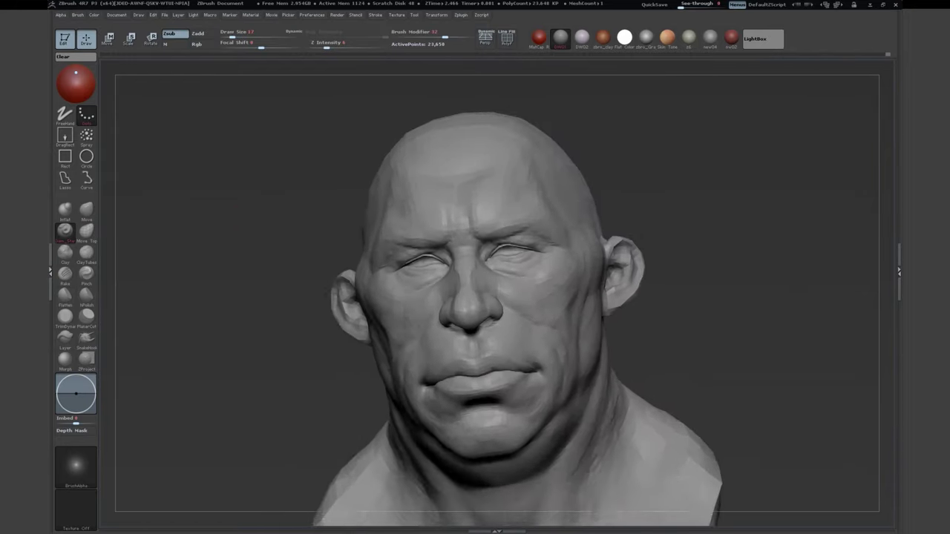
mouse_move(393, 152)
left_mouse_down()
mouse_move(344, 147)
mouse_move(331, 178)
mouse_move(312, 184)
left_mouse_up()
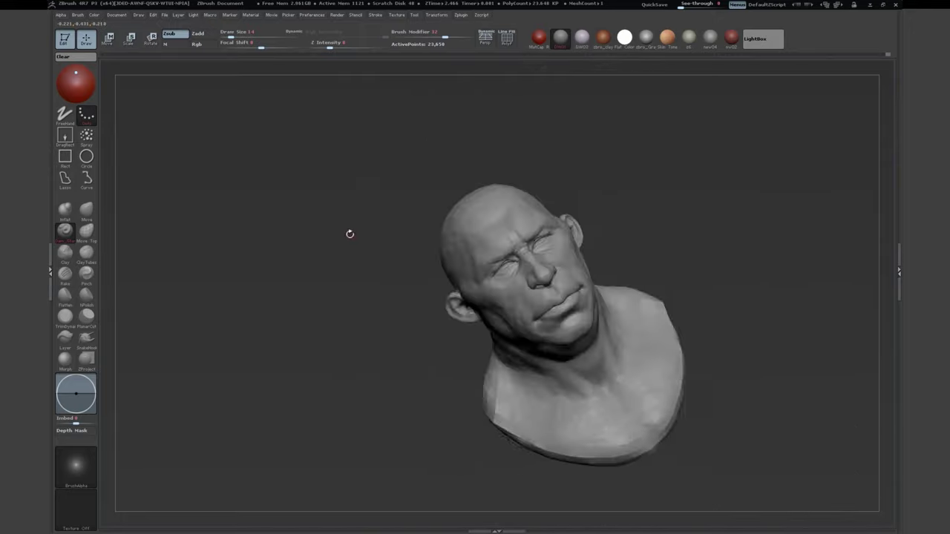
left_click_drag(350, 233, 289, 215)
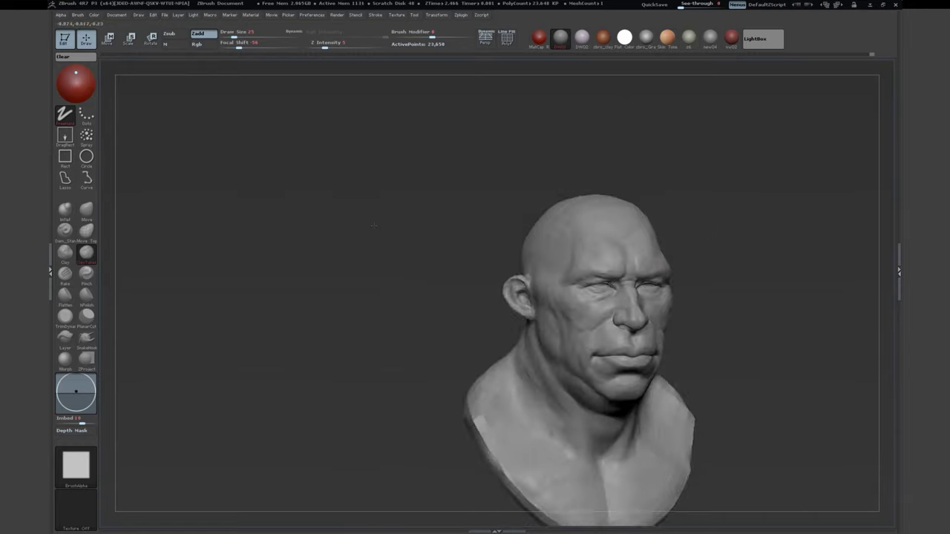
Step: Build up the forehead and brow planes with the ClayTubes brush, starting at a draw size of 25
mouse_move(596, 217)
left_mouse_down()
mouse_move(633, 310)
mouse_move(660, 235)
left_mouse_up()
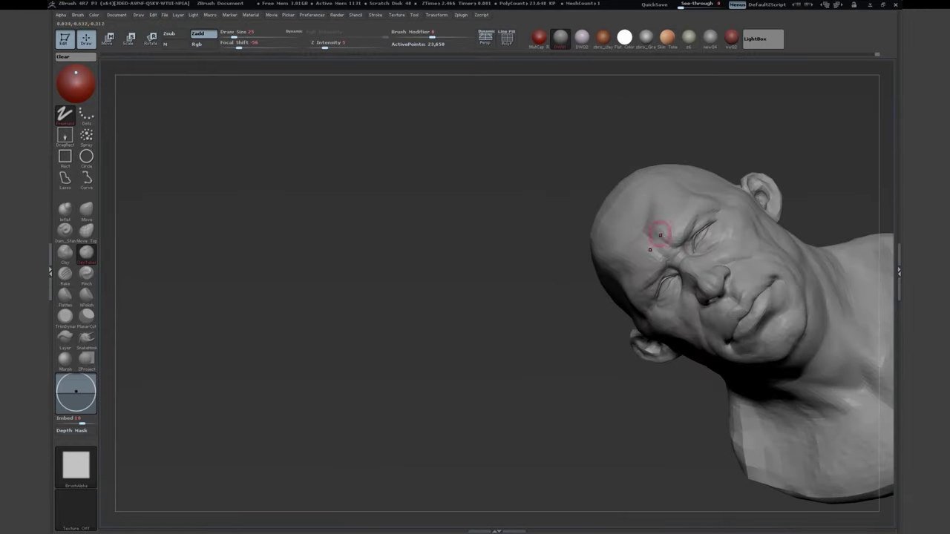
mouse_move(608, 158)
left_mouse_down()
mouse_move(569, 191)
mouse_move(439, 229)
mouse_move(433, 174)
mouse_move(523, 215)
mouse_move(596, 302)
mouse_move(389, 275)
mouse_move(446, 282)
mouse_move(544, 271)
mouse_move(586, 282)
mouse_move(515, 272)
mouse_move(398, 293)
mouse_move(576, 180)
mouse_move(519, 185)
mouse_move(384, 149)
mouse_move(80, 230)
left_mouse_up()
key("s")
key("s")
left_click(546, 271)
mouse_move(549, 279)
left_mouse_down()
mouse_move(416, 222)
mouse_move(293, 211)
mouse_move(486, 248)
mouse_move(549, 212)
mouse_move(336, 246)
mouse_move(411, 261)
mouse_move(347, 241)
mouse_move(376, 251)
mouse_move(455, 199)
left_mouse_up()
Step: Sculpt the ear with the Clay brush at a draw size of 14 and reshape it with the Move brush at 37
key("b")
key("c")
key("t")
key("s")
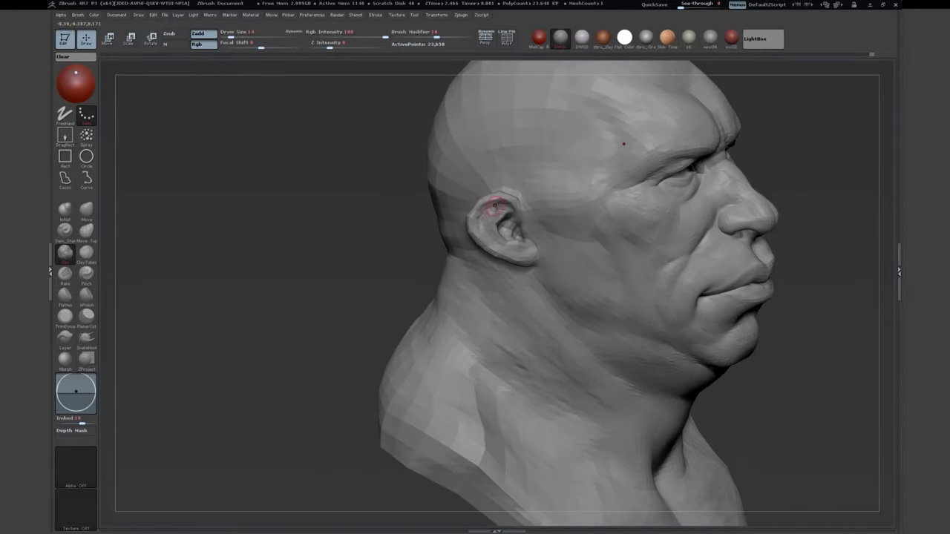
key("s")
mouse_move(418, 199)
left_mouse_down()
mouse_move(356, 245)
mouse_move(444, 233)
left_mouse_up()
key("s")
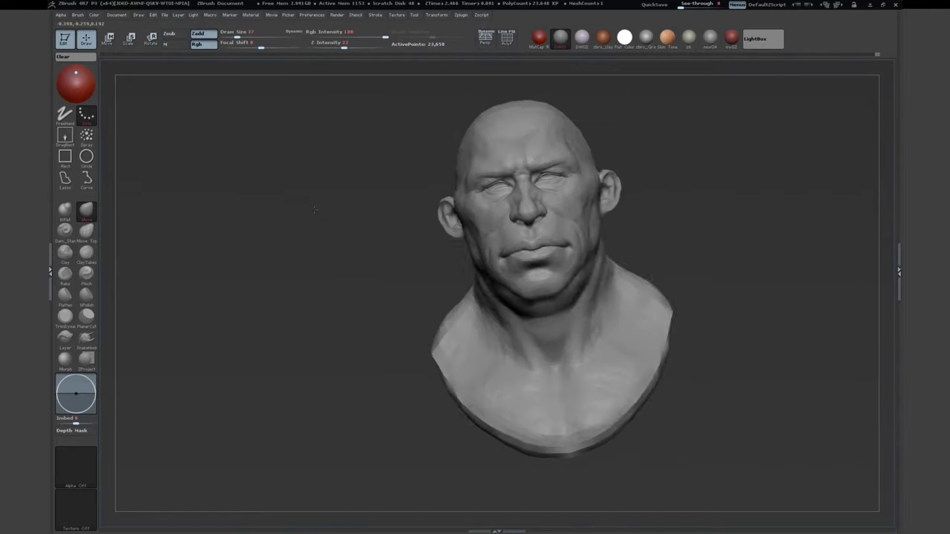
mouse_move(416, 245)
left_mouse_down()
mouse_move(440, 214)
mouse_move(463, 216)
mouse_move(475, 159)
left_mouse_up()
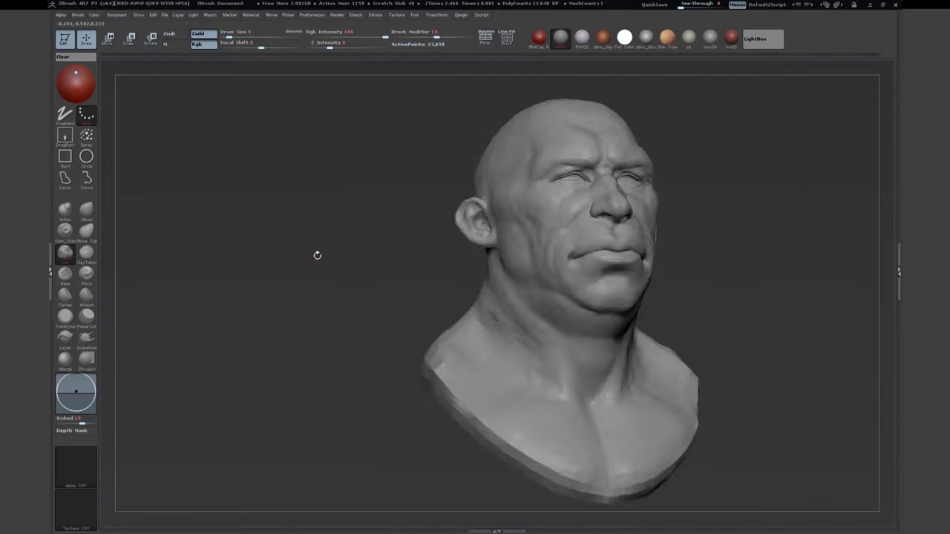
Step: Model the rim and inner folds of the ear with the Clay brush at draw sizes of 8 to 11
mouse_move(317, 255)
left_mouse_down()
mouse_move(416, 244)
mouse_move(401, 282)
mouse_move(349, 297)
mouse_move(274, 244)
mouse_move(440, 257)
left_mouse_up()
left_click_drag(379, 198, 425, 191)
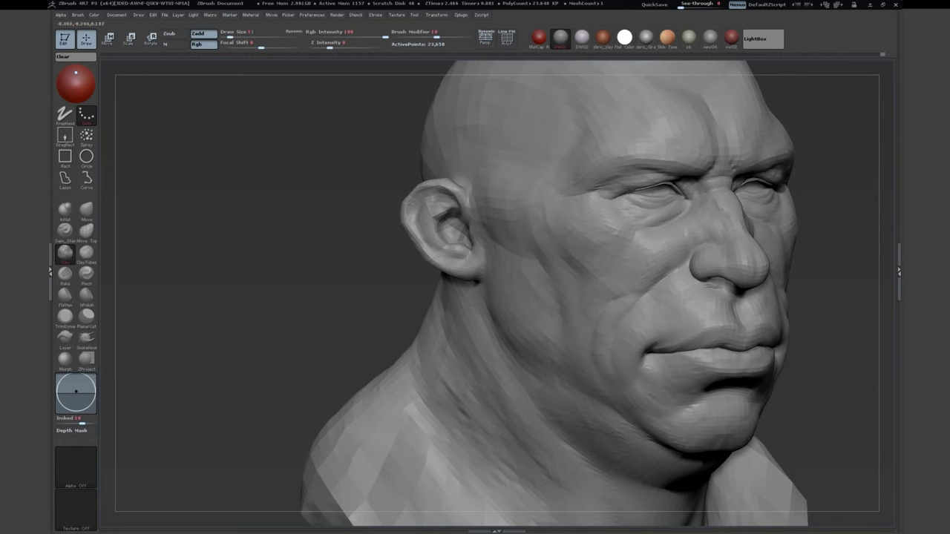
mouse_move(393, 343)
left_mouse_down()
mouse_move(357, 312)
mouse_move(416, 222)
mouse_move(495, 176)
left_mouse_up()
mouse_move(445, 209)
left_mouse_down()
mouse_move(427, 213)
mouse_move(432, 198)
left_mouse_up()
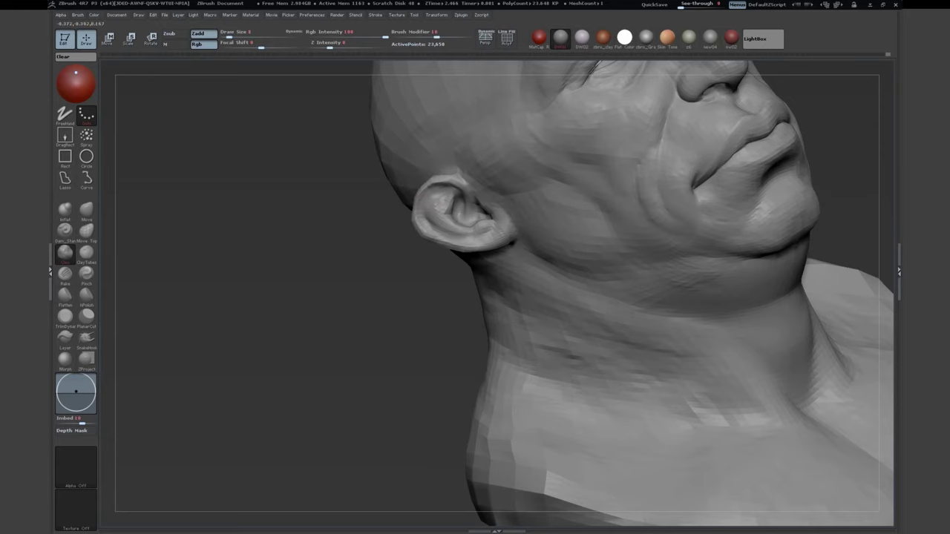
left_click_drag(427, 237, 440, 242)
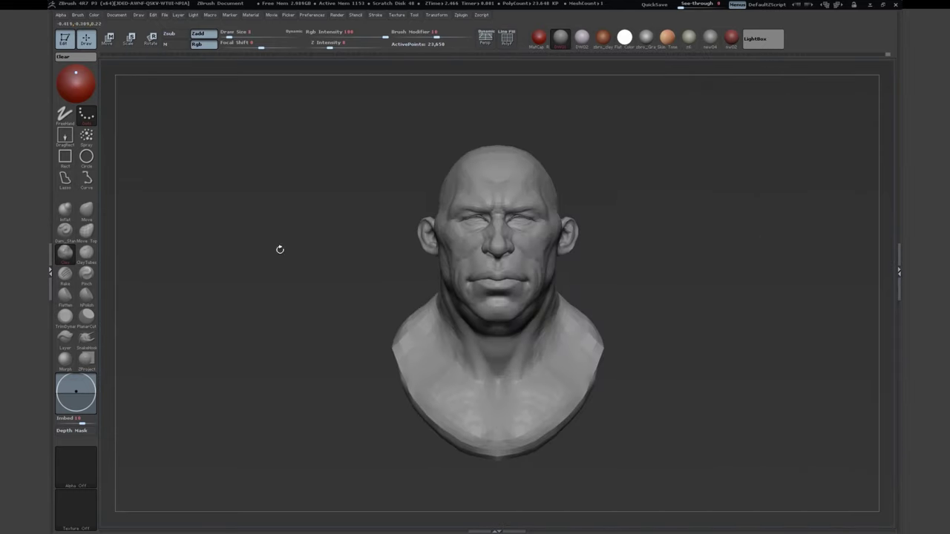
Step: Refine the upper lip with the Clay brush at a draw size of 8, and continue shaping with a larger brush
left_click_drag(278, 248, 349, 248)
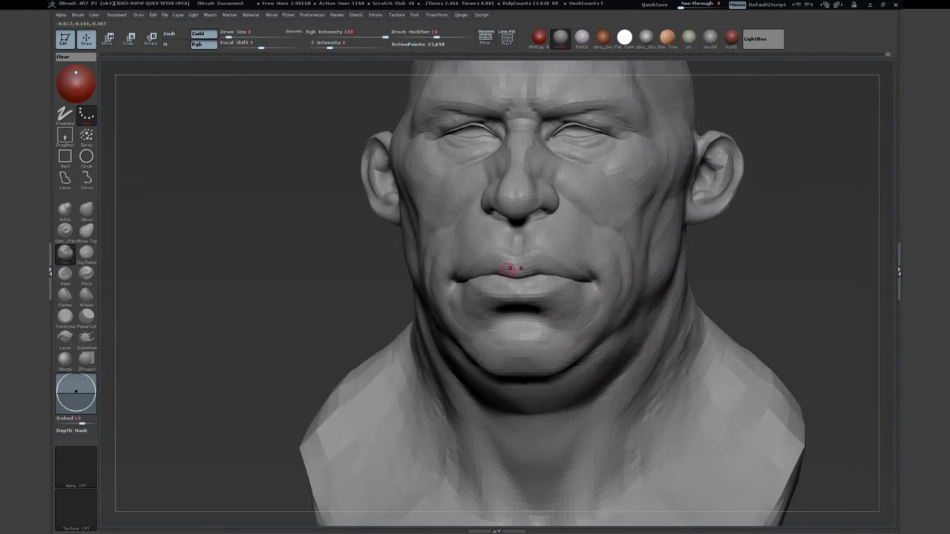
mouse_move(510, 269)
left_mouse_down()
mouse_move(481, 227)
mouse_move(287, 283)
mouse_move(456, 242)
left_mouse_up()
key("]")
mouse_move(485, 227)
left_mouse_down()
mouse_move(282, 131)
mouse_move(371, 144)
left_mouse_up()
mouse_move(333, 221)
left_mouse_down()
mouse_move(615, 404)
mouse_move(478, 210)
mouse_move(486, 237)
left_mouse_up()
Step: Build up the temple and neck around the ear with the ClayTubes brush at draw sizes of 11 to 22
key("s")
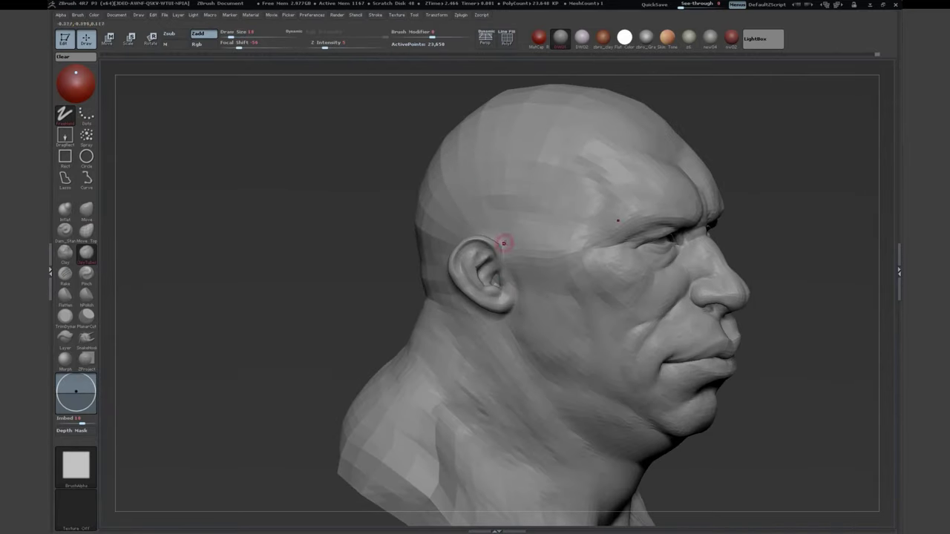
mouse_move(503, 243)
left_mouse_down()
mouse_move(424, 178)
mouse_move(489, 218)
mouse_move(524, 254)
mouse_move(512, 236)
mouse_move(547, 297)
mouse_move(579, 304)
mouse_move(541, 283)
left_mouse_up()
key("s")
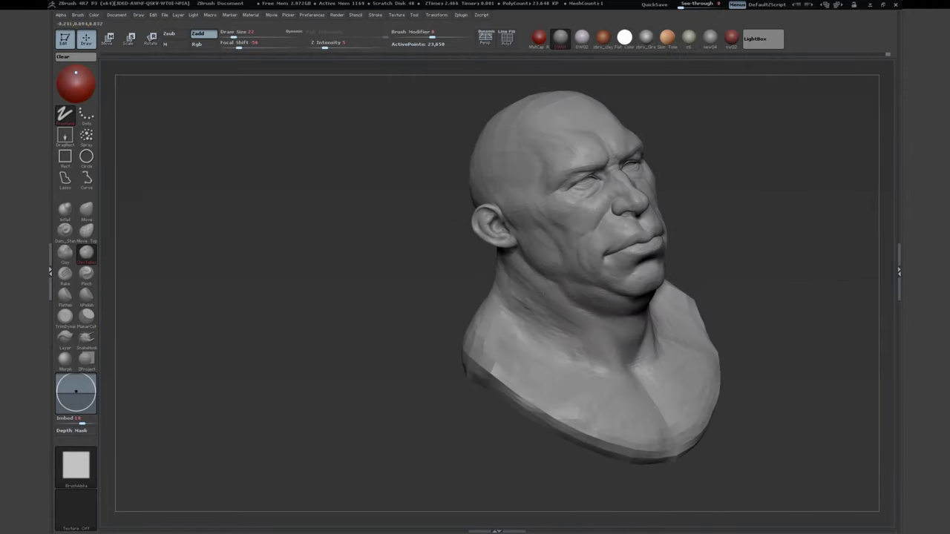
left_click_drag(440, 319, 371, 250, "alt")
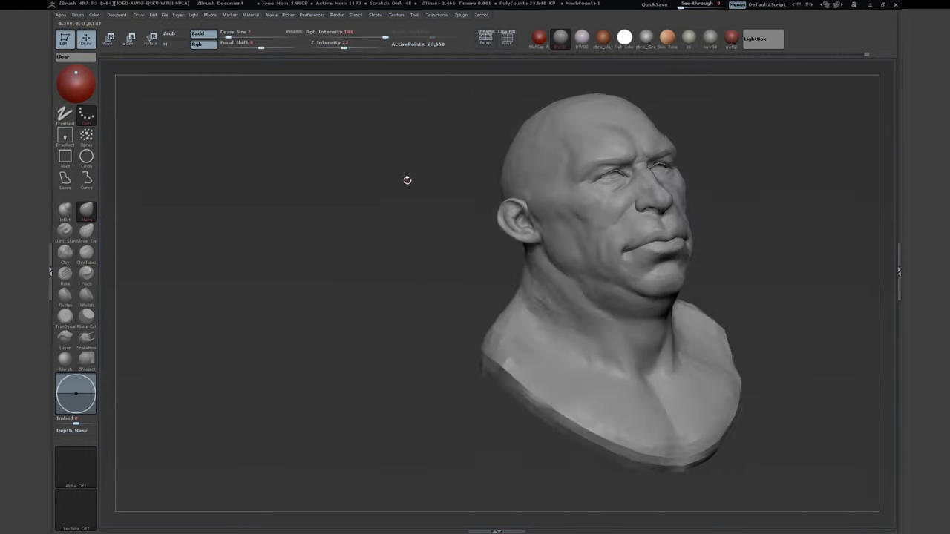
left_click_drag(405, 179, 389, 201)
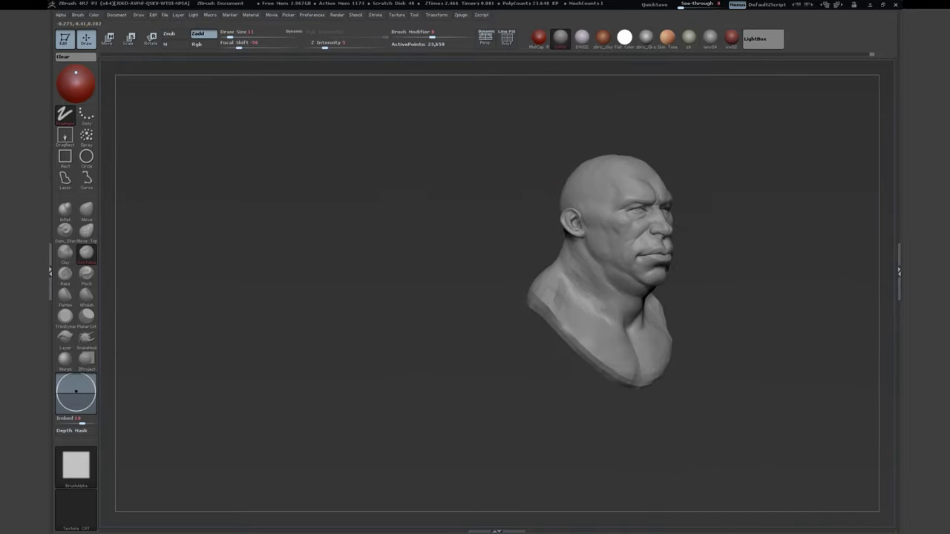
left_click_drag(468, 245, 390, 181)
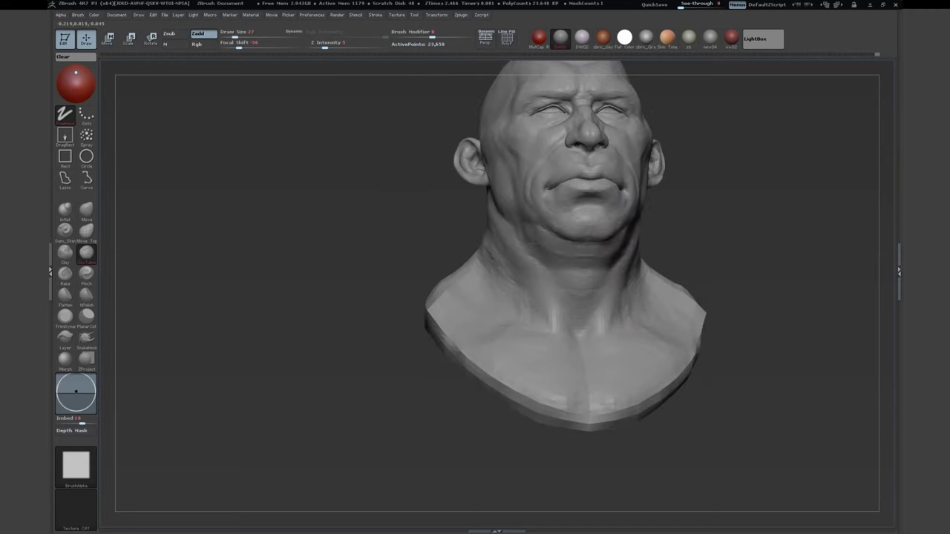
Step: Sculpt the collarbones and upper chest with the ClayTubes brush at draw sizes of 27 and 37
left_click_drag(386, 215, 541, 218)
key("bracketleft")
left_click_drag(456, 218, 505, 243)
key("bracketright")
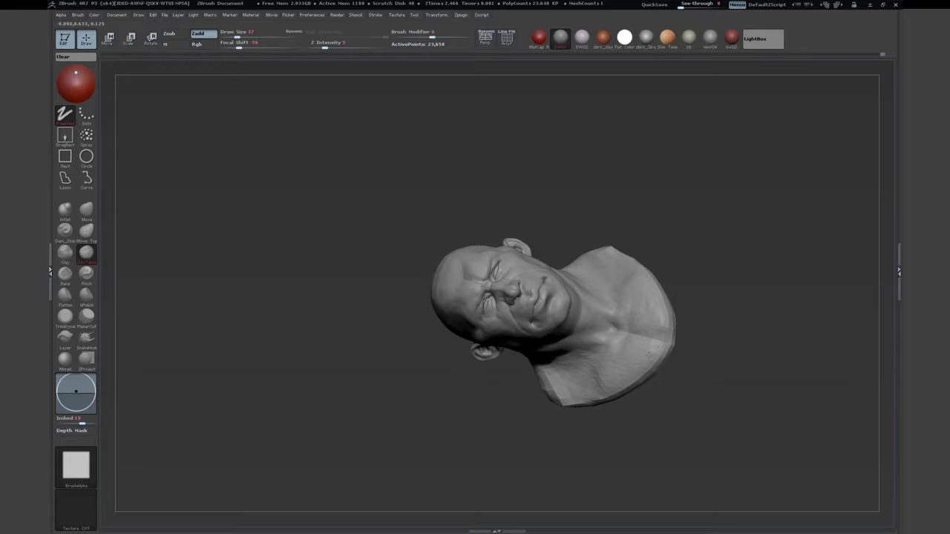
left_click_drag(649, 355, 612, 289)
left_click_drag(610, 252, 462, 189)
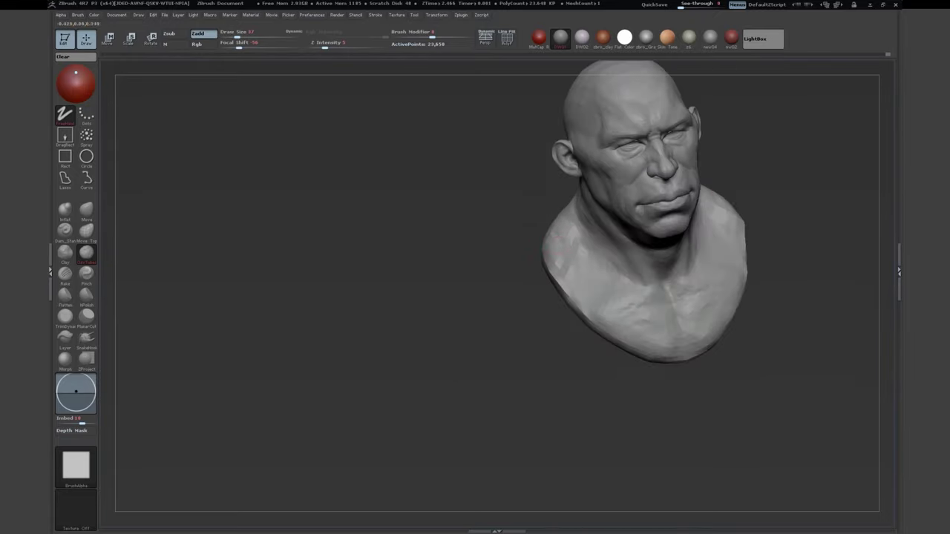
Step: Fill out the chest and shoulder masses with the ClayTubes brush, enlarging the draw size to 46
left_click_drag(535, 145, 483, 253)
left_click_drag(467, 141, 622, 91)
left_click_drag(397, 329, 349, 356)
left_click_drag(463, 253, 475, 200)
left_click_drag(549, 211, 427, 236)
left_click_drag(424, 180, 514, 238)
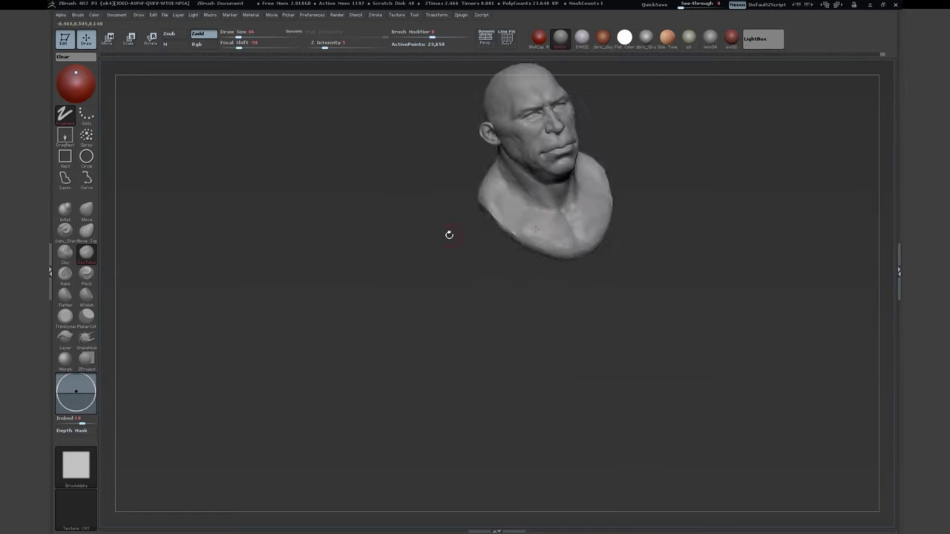
Step: Build up the back of the skull and the upper back with the ClayTubes brush at a draw size of 49
mouse_move(389, 248)
left_mouse_down()
mouse_move(600, 233)
mouse_move(445, 193)
mouse_move(255, 218)
mouse_move(356, 179)
mouse_move(451, 186)
mouse_move(443, 159)
mouse_move(293, 195)
mouse_move(542, 179)
mouse_move(653, 113)
mouse_move(381, 236)
left_mouse_up()
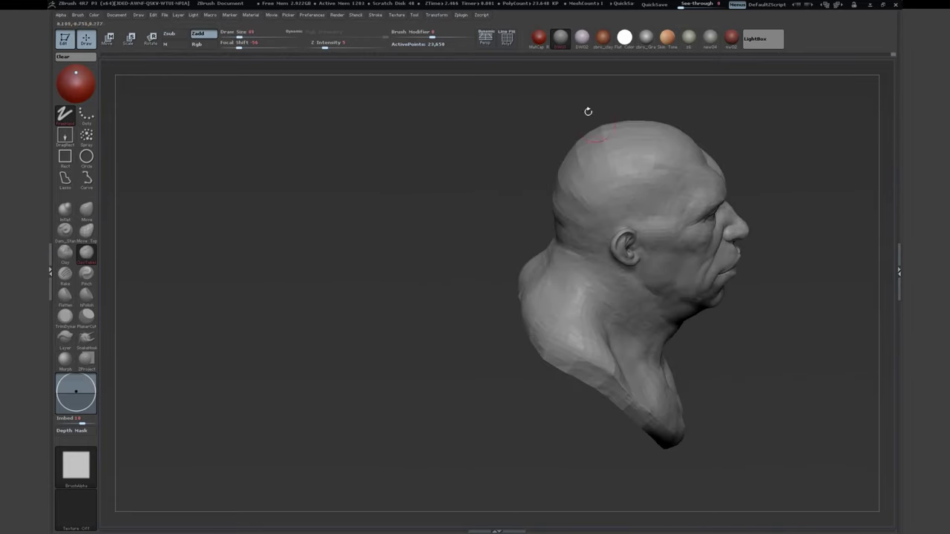
left_click_drag(655, 143, 429, 199)
mouse_move(551, 221)
left_mouse_down()
mouse_move(376, 279)
mouse_move(530, 265)
mouse_move(401, 163)
mouse_move(555, 228)
mouse_move(572, 220)
mouse_move(613, 229)
mouse_move(679, 271)
mouse_move(354, 196)
mouse_move(337, 230)
mouse_move(295, 240)
mouse_move(186, 215)
mouse_move(316, 176)
mouse_move(350, 223)
mouse_move(311, 240)
mouse_move(504, 396)
mouse_move(451, 260)
left_mouse_up()
Step: Refine the side and back of the neck with the ClayTubes brush at draw sizes of 33 to 46
key("s")
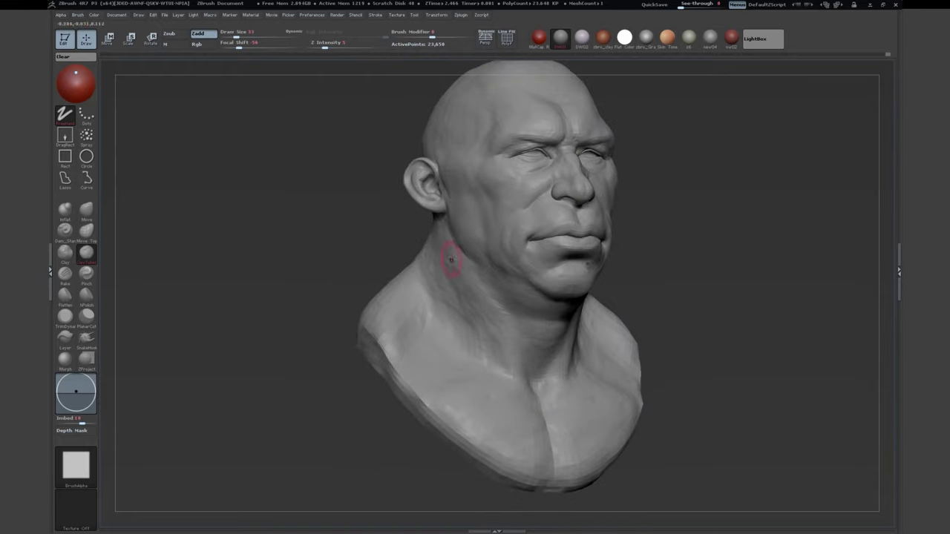
left_click_drag(387, 241, 312, 252)
left_click_drag(548, 299, 481, 196)
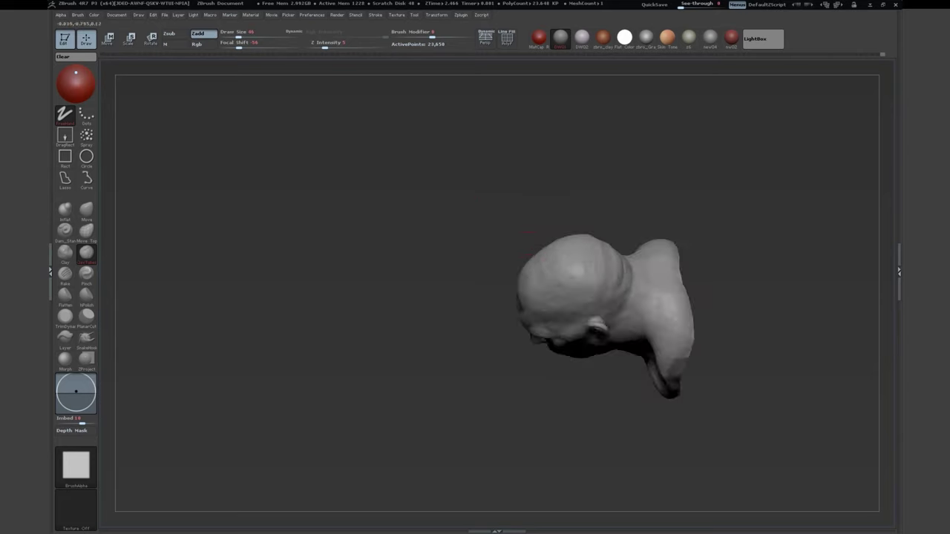
left_click_drag(438, 274, 520, 326)
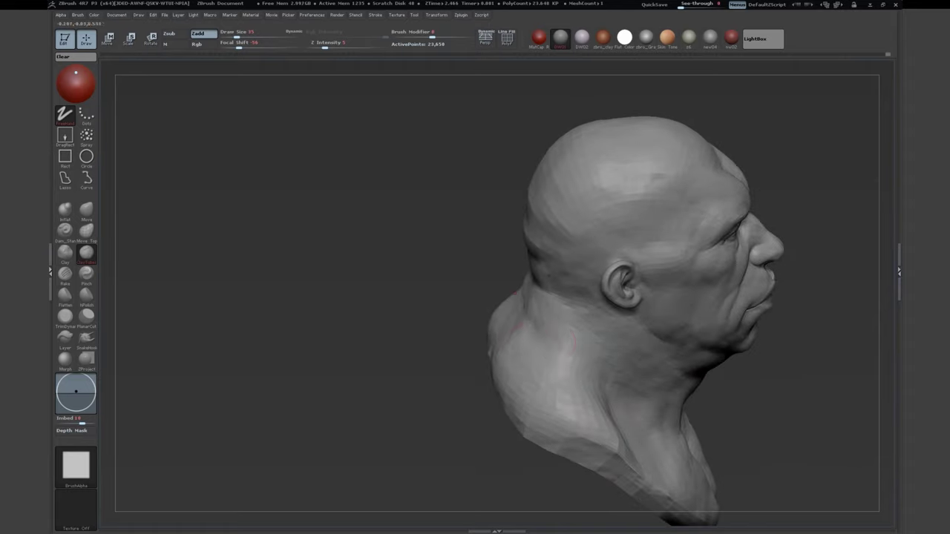
left_click_drag(479, 283, 456, 282)
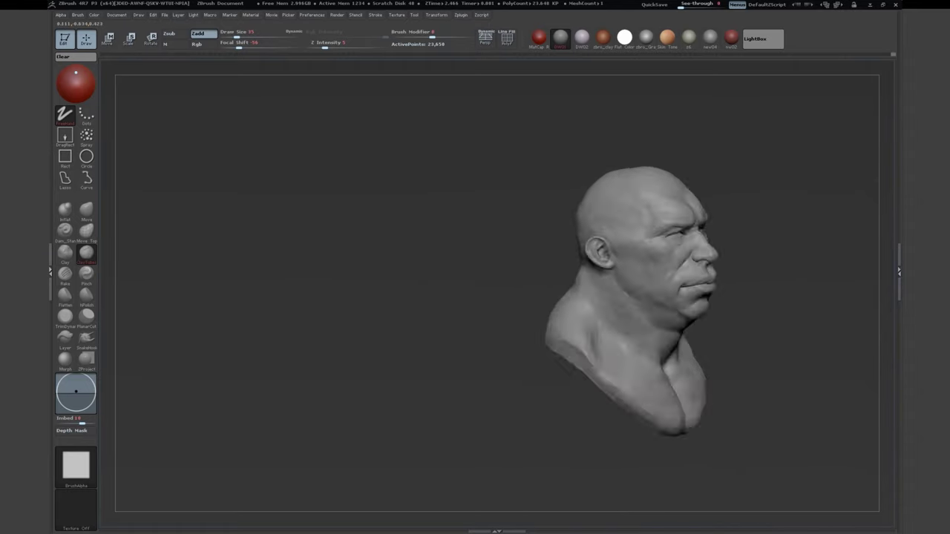
Step: Mask the neck and shoulders and adjust the head's position over the neck with Transpose Move
key("space")
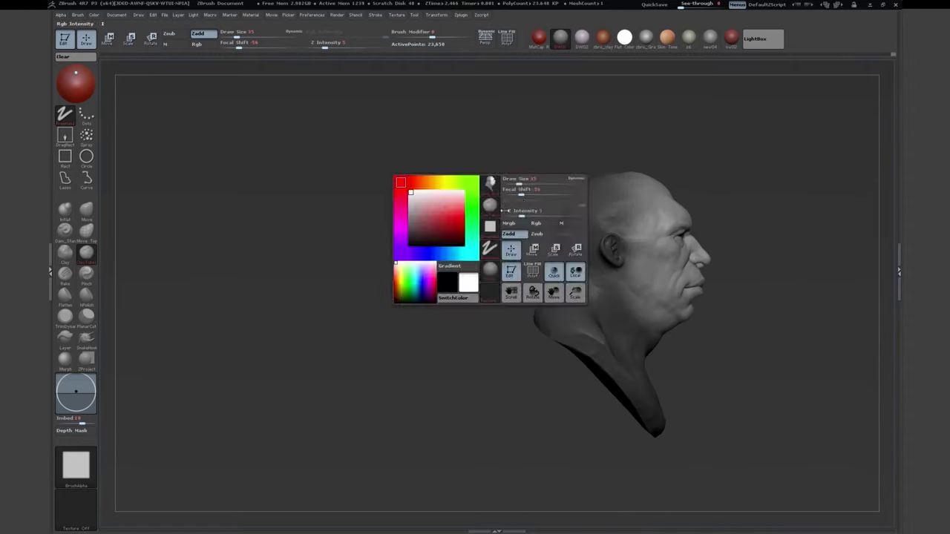
key("w")
left_click_drag(577, 257, 390, 340)
mouse_move(513, 255)
left_mouse_down()
mouse_move(284, 263)
mouse_move(263, 252)
mouse_move(288, 282)
left_mouse_up()
Step: Frame the bust and adjust its silhouette with the resized Move brush
key("b")
key("c")
key("t")
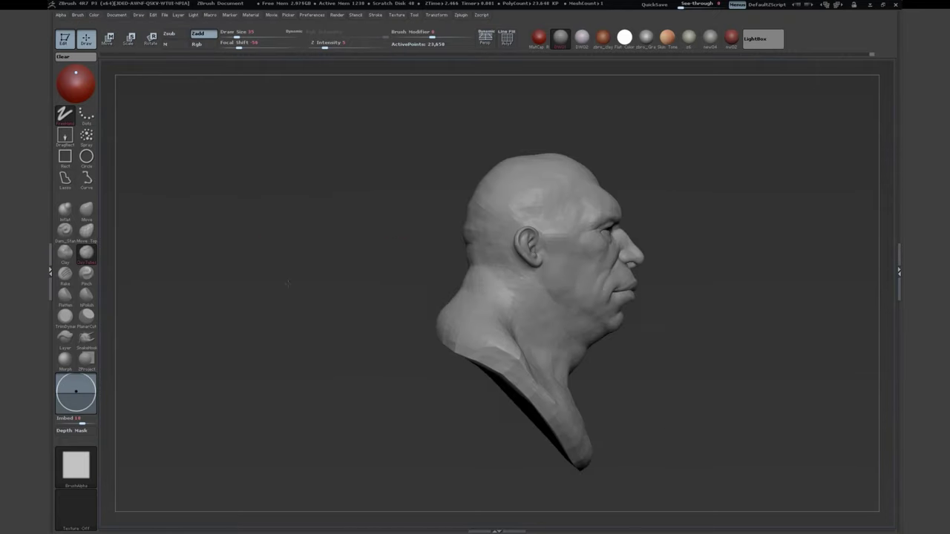
key("f")
key("b")
key("m")
key("v")
key("s")
mouse_move(416, 296)
left_mouse_down()
mouse_move(512, 282)
mouse_move(487, 255)
mouse_move(518, 308)
mouse_move(482, 260)
mouse_move(445, 250)
mouse_move(456, 248)
mouse_move(475, 279)
left_mouse_up()
Step: Rework the bust's forms using resized Move and DamStandard brushes, and switch to the ClayTubes brush at a draw size of 35
key("s")
mouse_move(475, 468)
left_mouse_down()
mouse_move(356, 349)
mouse_move(389, 337)
mouse_move(329, 255)
mouse_move(320, 285)
mouse_move(339, 265)
mouse_move(339, 287)
mouse_move(219, 322)
mouse_move(244, 322)
mouse_move(375, 265)
mouse_move(290, 212)
mouse_move(333, 197)
mouse_move(386, 222)
mouse_move(417, 257)
mouse_move(246, 269)
left_mouse_up()
key("s")
key("b")
key("d")
key("s")
key("b")
key("c")
key("t")
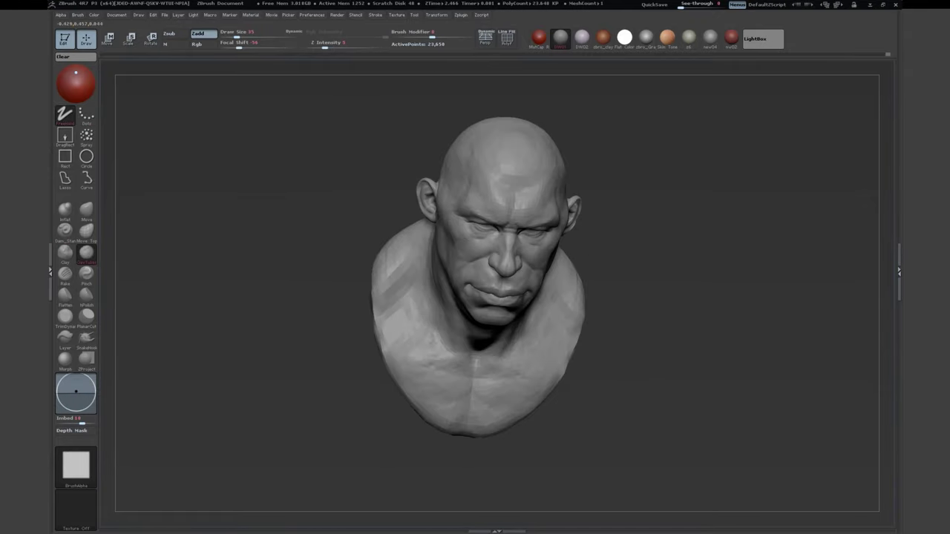
Step: Refine the neck and shoulder forms with ClayTubes at draw size 35, and work over the head with Clay at draw size 12
left_click_drag(277, 322, 278, 302)
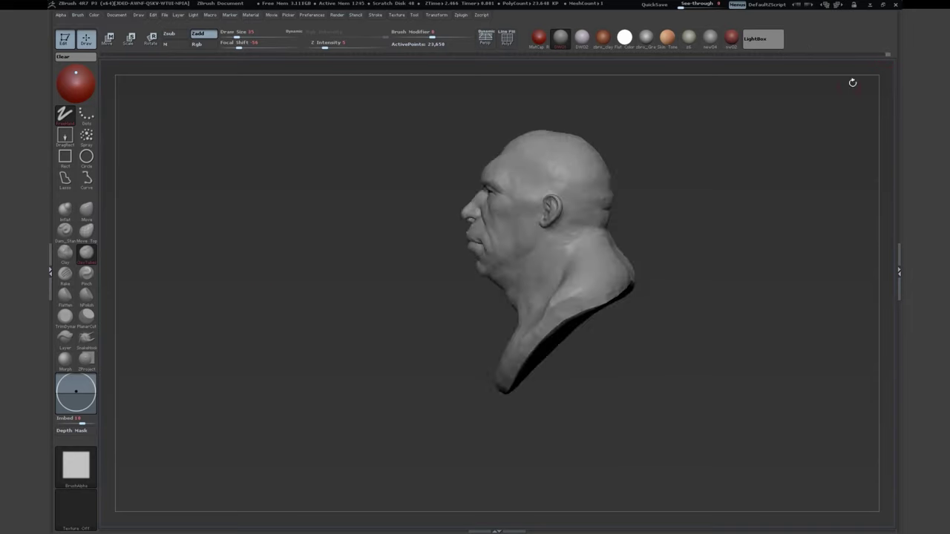
left_click_drag(278, 302, 181, 256)
mouse_move(540, 280)
left_mouse_down()
mouse_move(512, 268)
mouse_move(460, 290)
left_mouse_up()
mouse_move(599, 359)
left_mouse_down()
mouse_move(526, 339)
mouse_move(452, 282)
mouse_move(473, 288)
mouse_move(206, 270)
mouse_move(520, 267)
mouse_move(267, 312)
mouse_move(479, 295)
left_mouse_up()
mouse_move(260, 274)
left_mouse_down()
mouse_move(214, 282)
mouse_move(297, 305)
mouse_move(349, 297)
mouse_move(381, 214)
mouse_move(401, 223)
mouse_move(371, 245)
mouse_move(319, 252)
mouse_move(341, 222)
mouse_move(445, 245)
mouse_move(522, 229)
mouse_move(556, 250)
mouse_move(564, 245)
left_mouse_up()
mouse_move(544, 275)
left_mouse_down()
mouse_move(572, 213)
mouse_move(564, 223)
left_mouse_up()
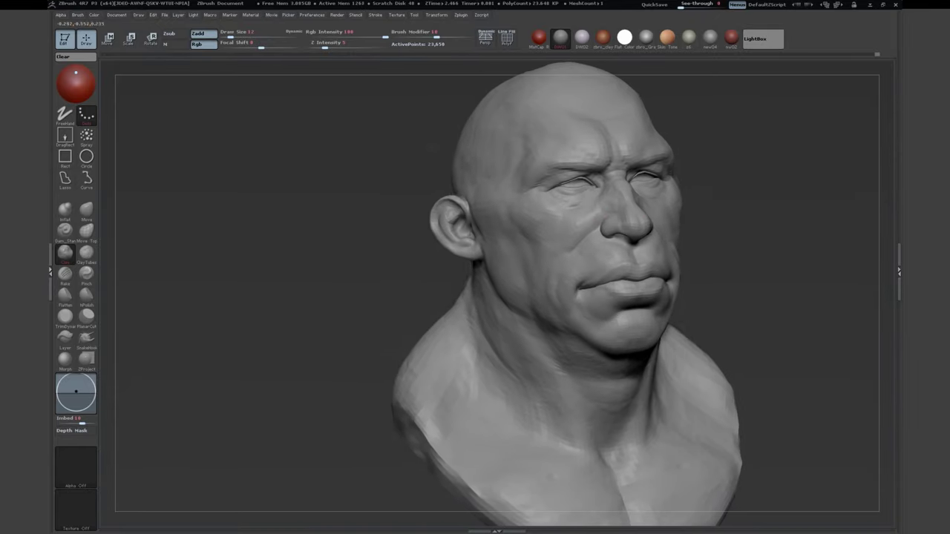
Step: Sharpen the cheek and facial creases with DamStandard at draw size 14, and touch up the surrounding forms with the Clay brush
left_click_drag(500, 163, 544, 250)
left_click(65, 231)
left_click_drag(155, 260, 200, 261)
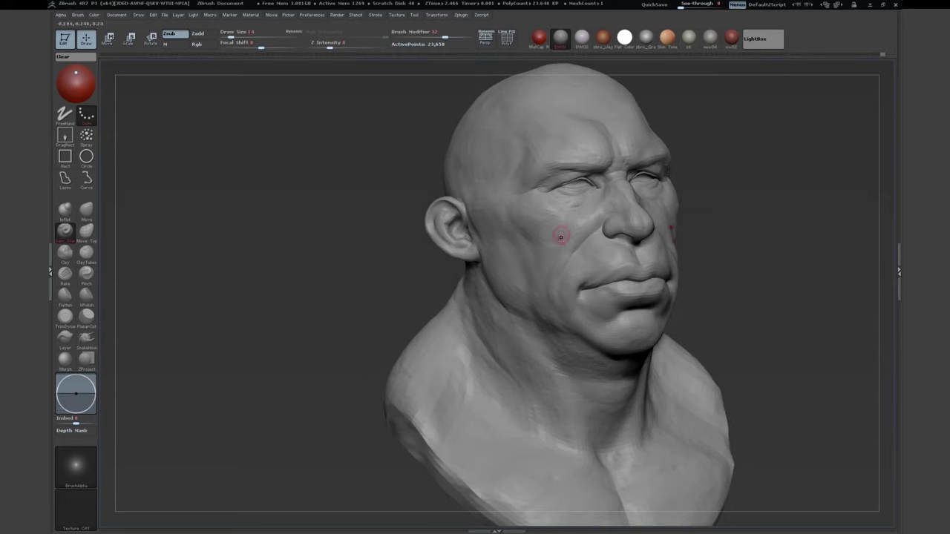
left_click_drag(335, 237, 335, 193)
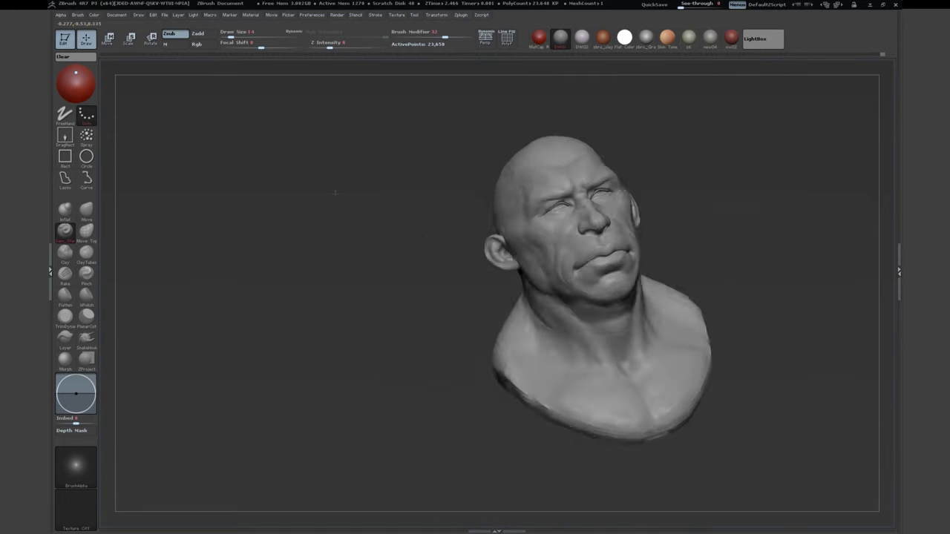
left_click(65, 252)
left_click_drag(535, 252, 210, 275)
key("f")
Step: Append a Sphere3D subtool, enable transparency and scale the sphere down over one eye of the bust
left_click(114, 231)
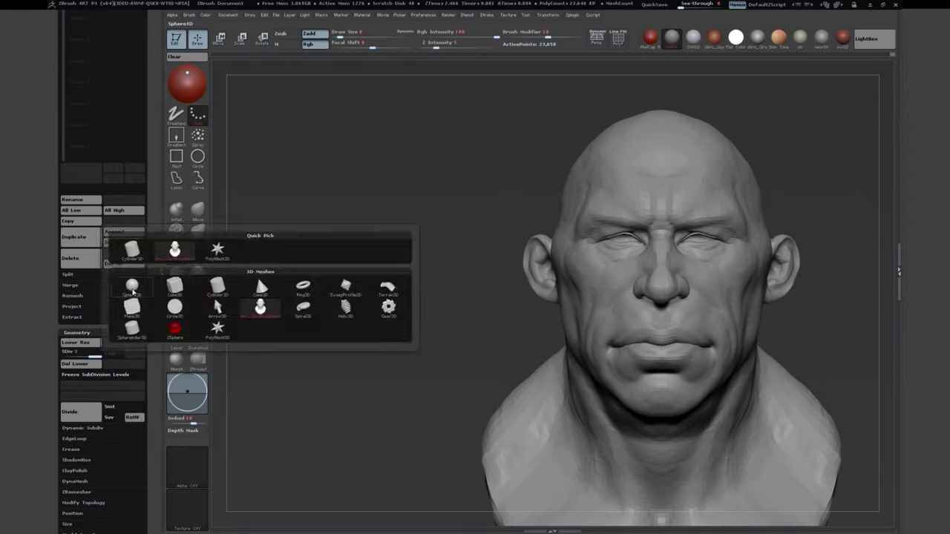
left_click(129, 250)
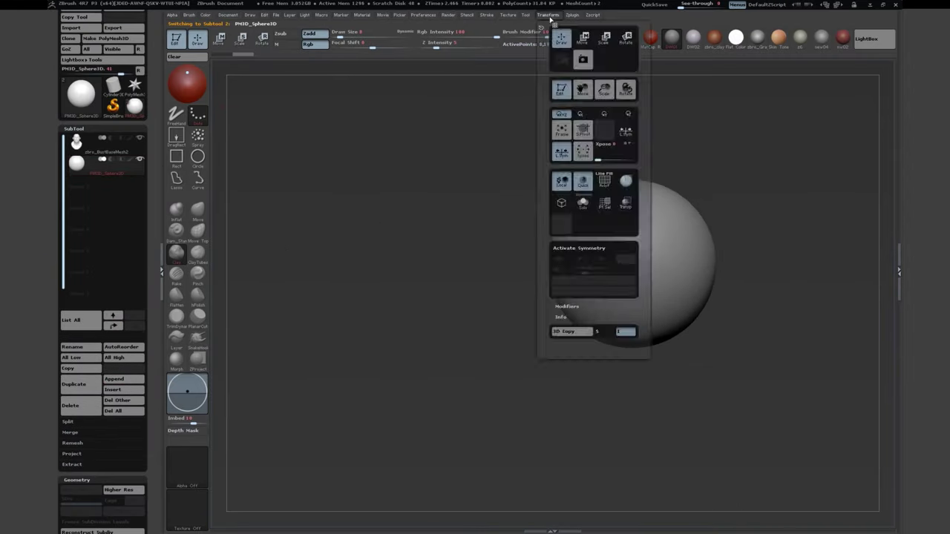
left_click_drag(464, 300, 483, 272)
key("f")
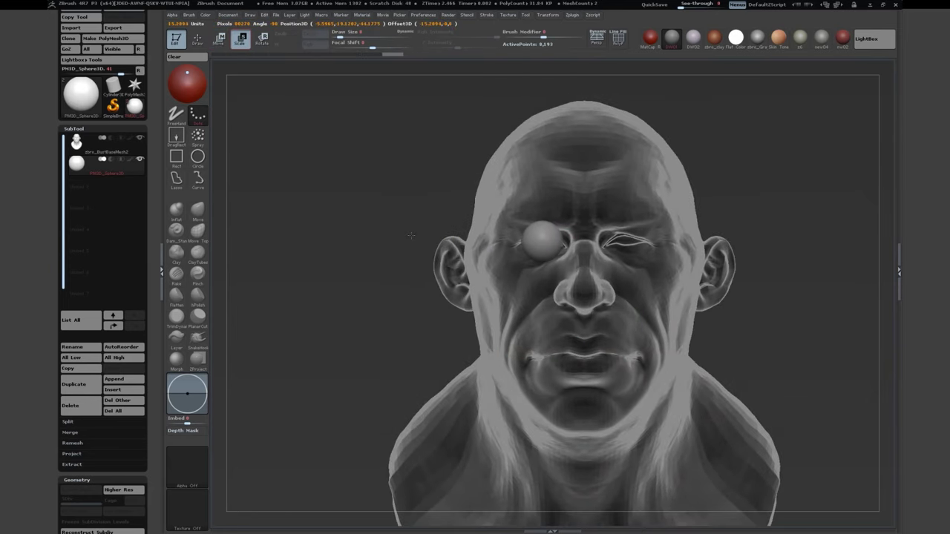
Step: Show the polyframe and fit the eye sphere into its socket with Transpose Rotate, Move and Scale
key("shift+f")
left_click_drag(400, 237, 502, 290, "shift")
key("r")
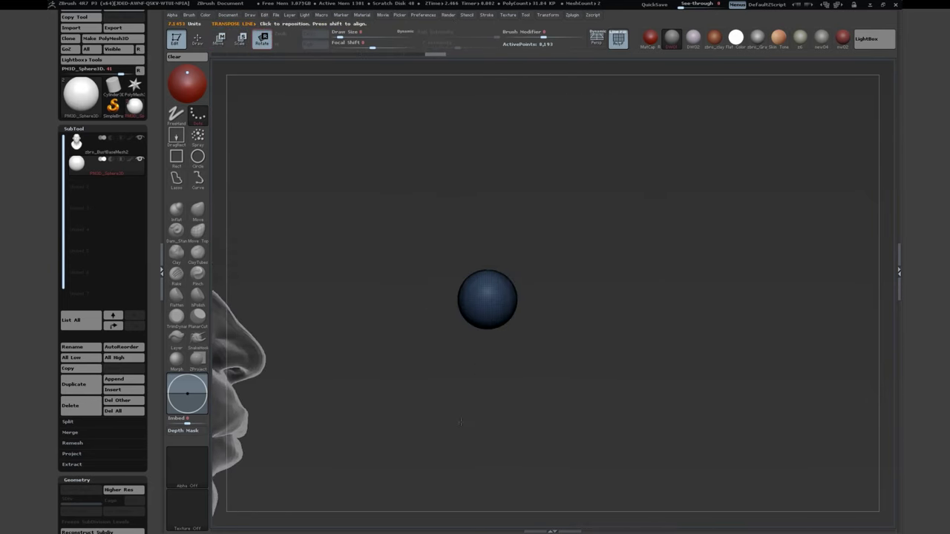
left_click_drag(460, 421, 391, 308, "alt")
left_click_drag(463, 285, 519, 297)
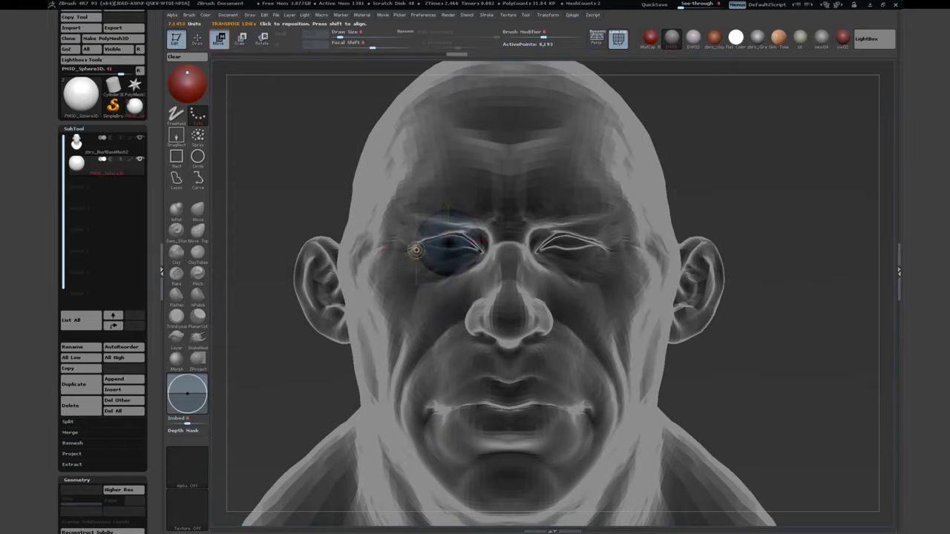
left_click_drag(445, 245, 449, 333)
key("e")
left_click_drag(668, 445, 853, 445)
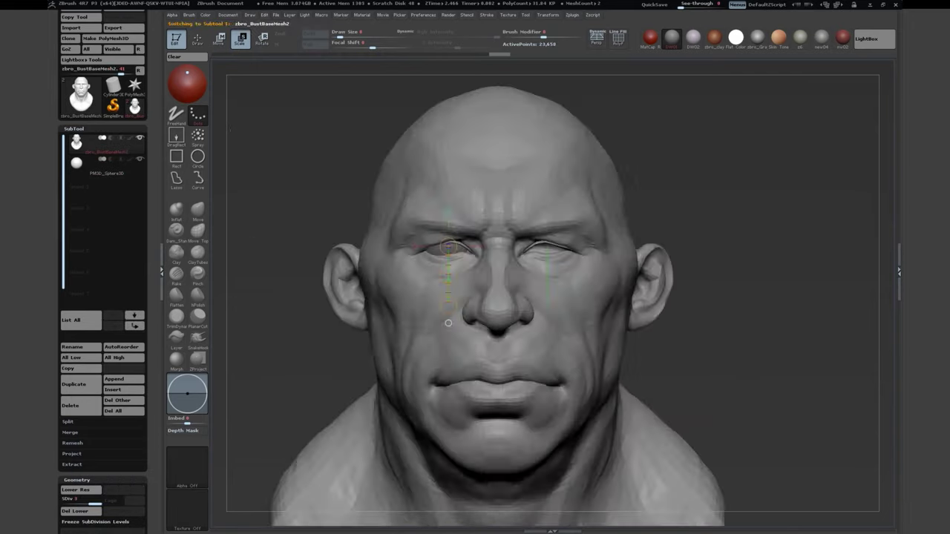
Step: Subdivide the eyeball and sculpt its iris and pupil with the Inflat brush at draw sizes 12 and 2 and focal shift -53
left_click_drag(424, 356, 424, 239)
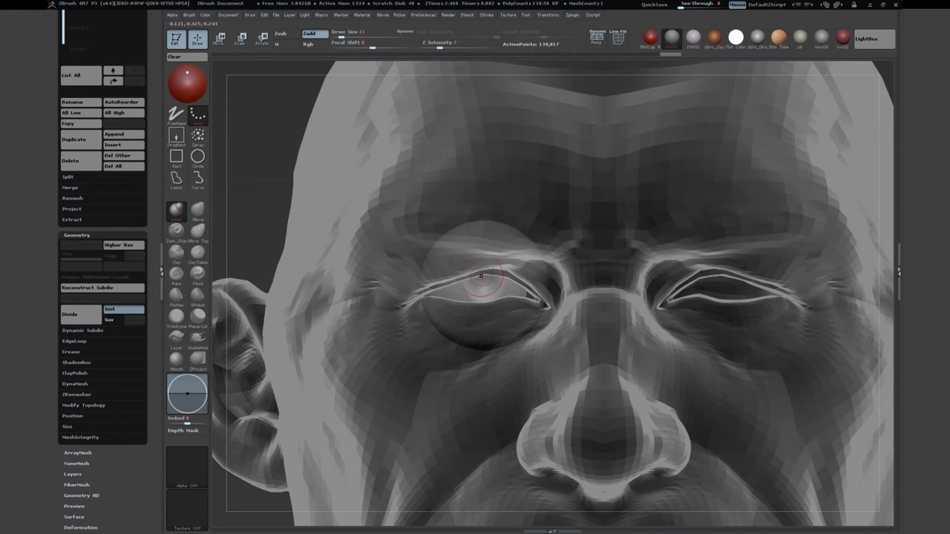
key("o")
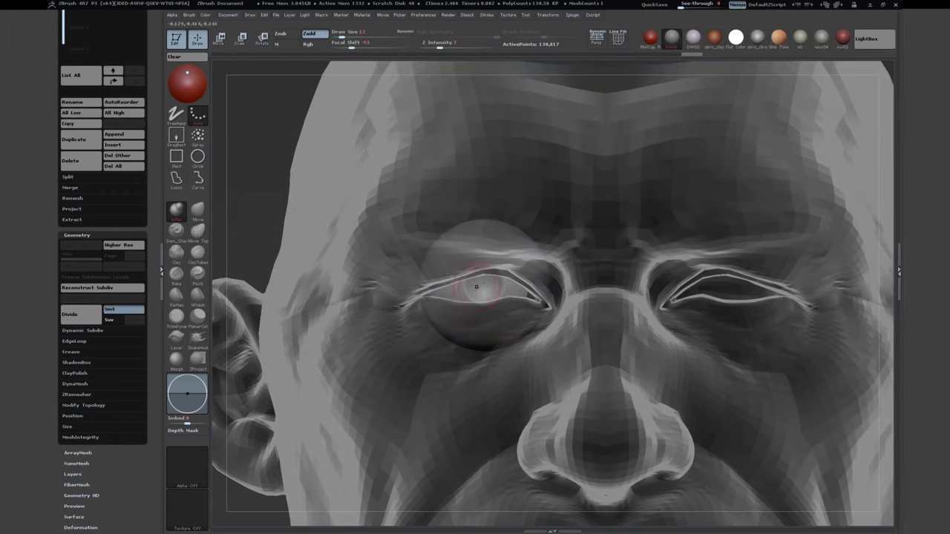
key("s")
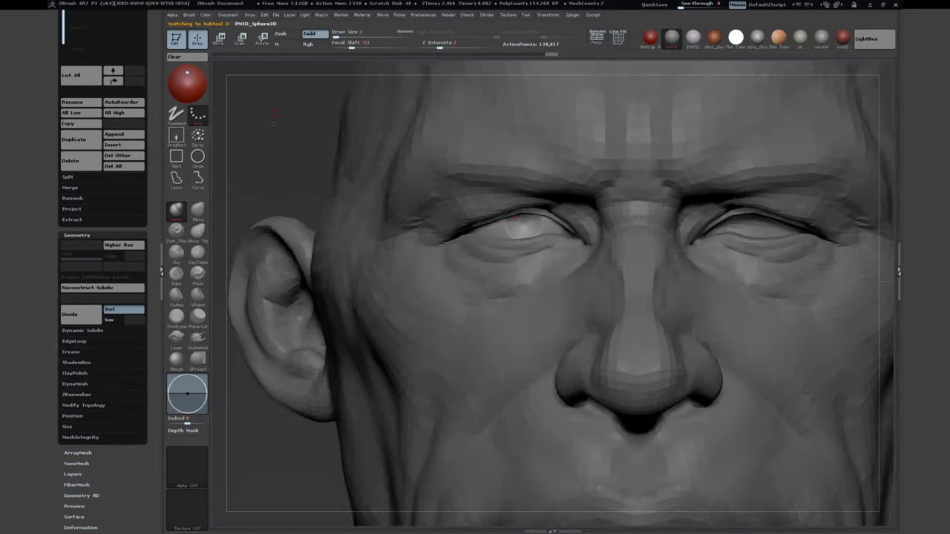
Step: Duplicate the finished eyeball and mirror it into the opposite eye socket with the Deformation options
left_click(509, 302, "alt")
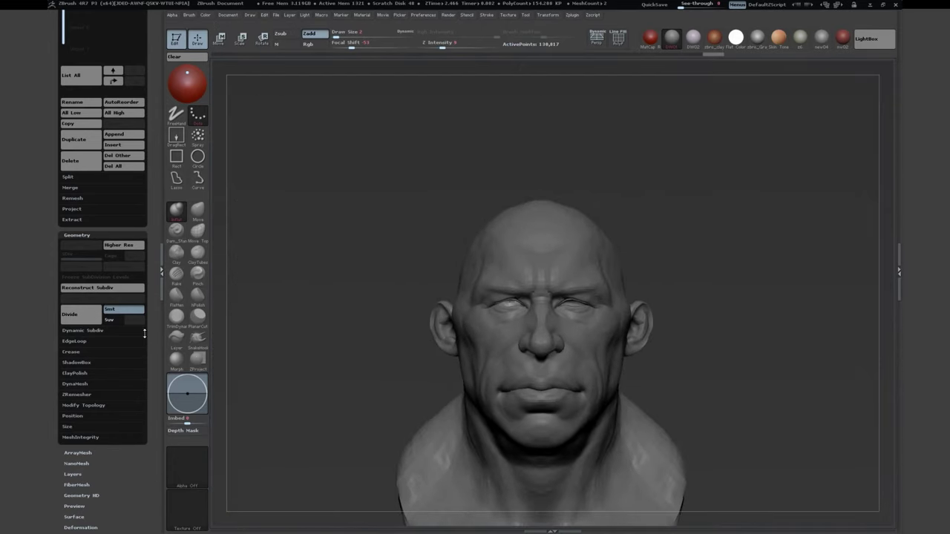
scroll(74, 260, "down", 5)
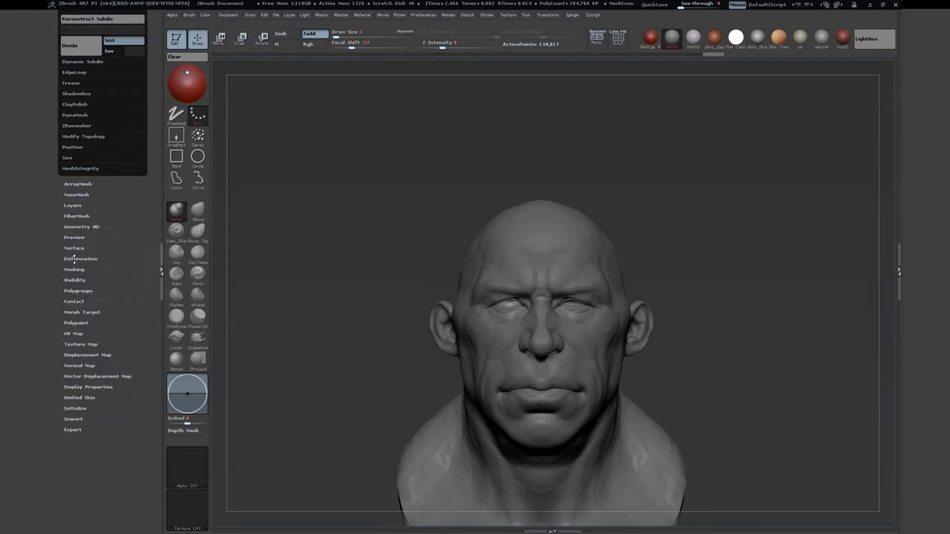
left_click(75, 258)
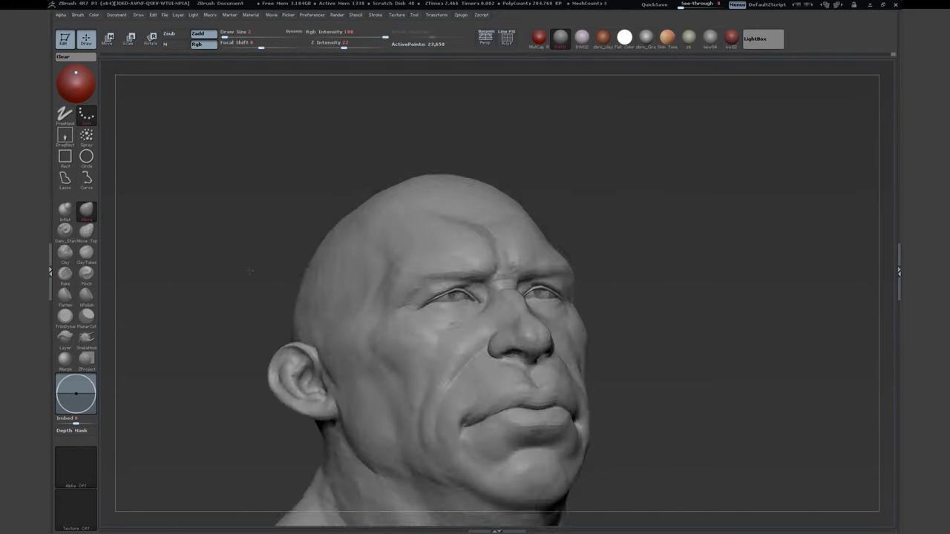
Step: Fit the eyelids around the eyeballs across subdivision levels, using Move at draw size 8 and Clay at draw size 6
left_click_drag(705, 296, 386, 300)
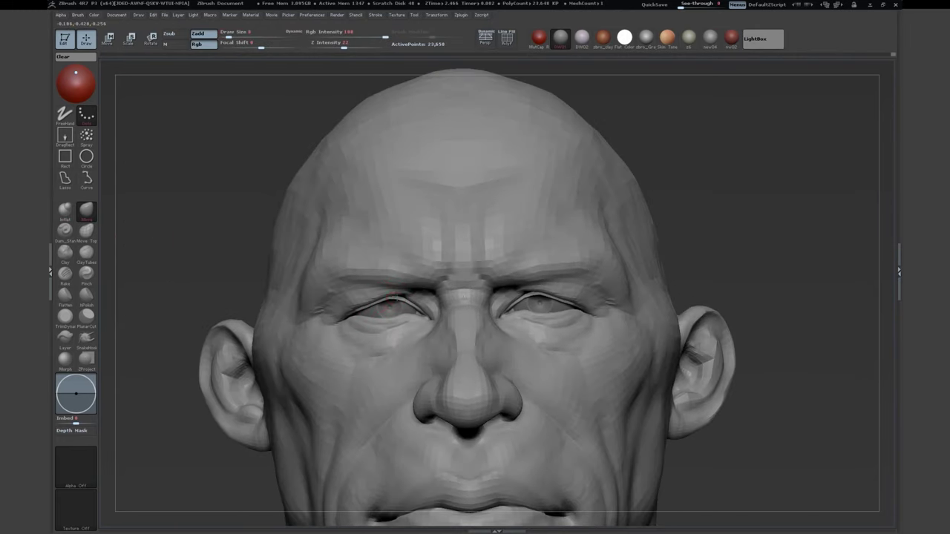
key("d")
mouse_move(170, 223)
left_mouse_down()
mouse_move(260, 149)
mouse_move(193, 117)
mouse_move(393, 290)
mouse_move(215, 290)
mouse_move(312, 223)
mouse_move(392, 250)
mouse_move(460, 249)
left_mouse_up()
key("shift+d")
key("d")
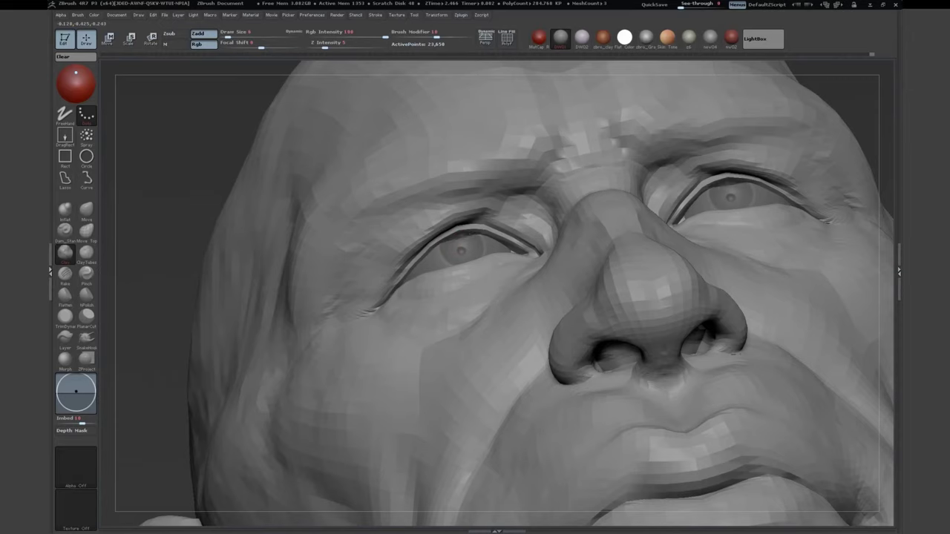
left_click_drag(223, 312, 251, 344)
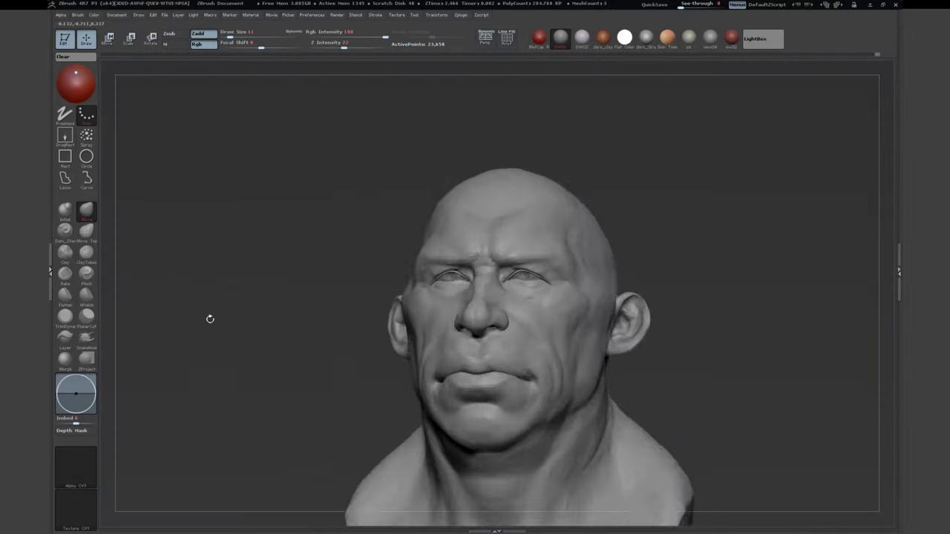
Step: Adjust the head and face proportions with the Move brush at draw sizes of 11 to 18
left_click_drag(208, 319, 569, 328)
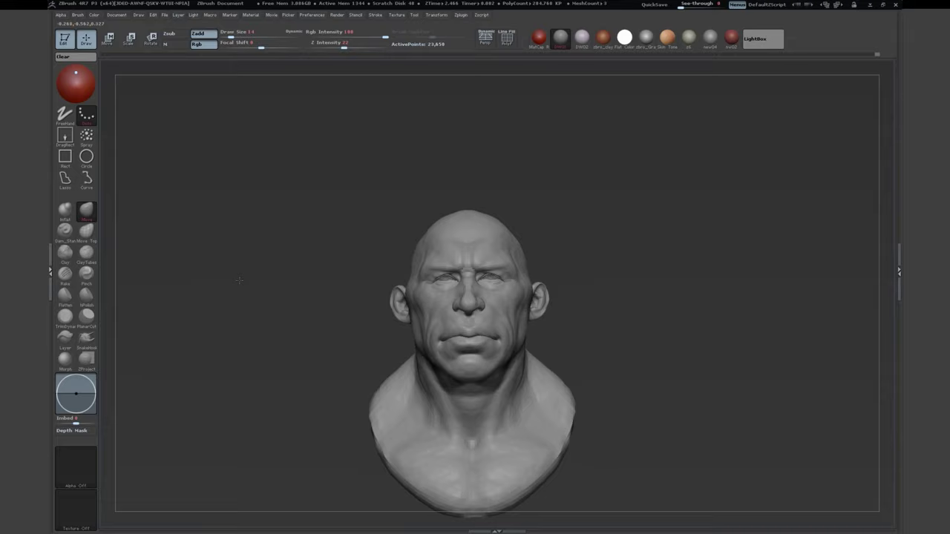
left_click_drag(239, 280, 249, 193, "alt")
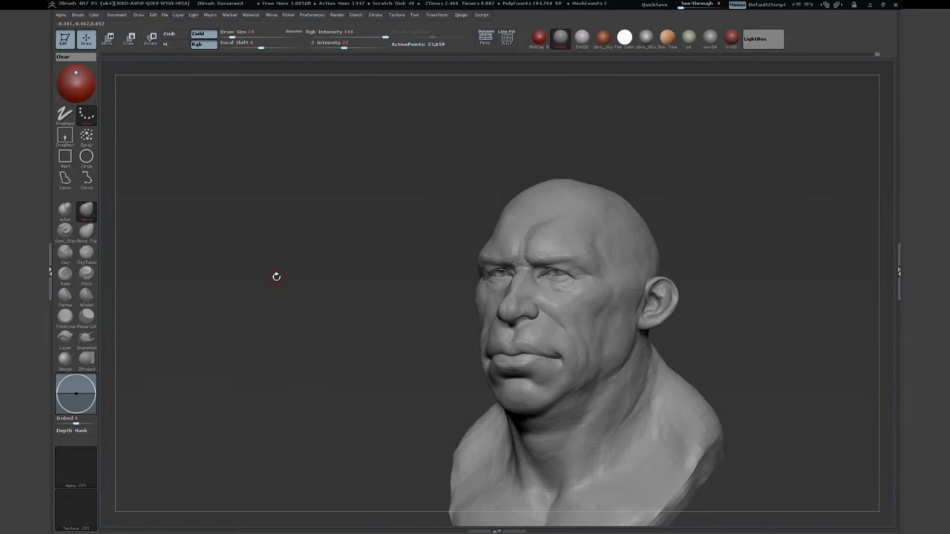
left_click_drag(276, 276, 416, 279)
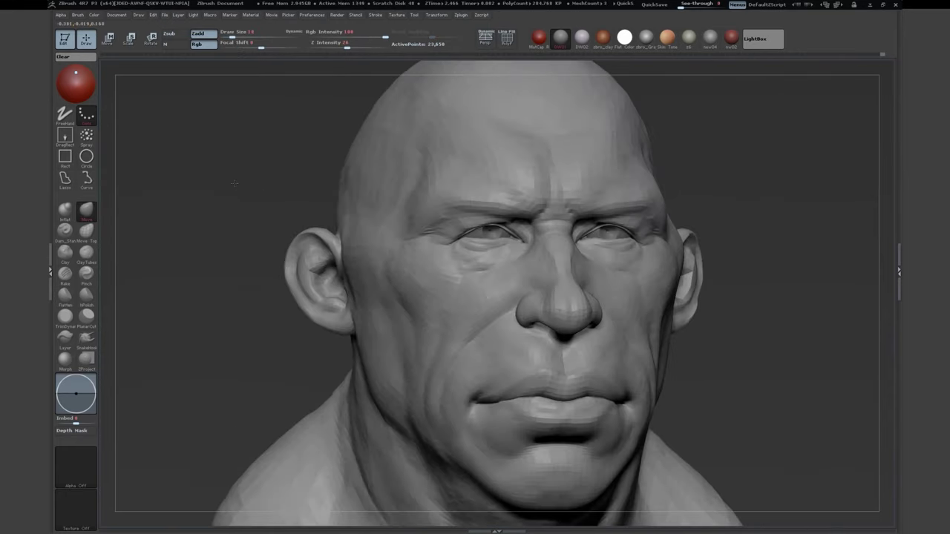
Step: Reposition the eyeballs with Transpose Move, reshape the eyelids with the Move brush, and refine the face and neck with Clay at draw size 13
key("s")
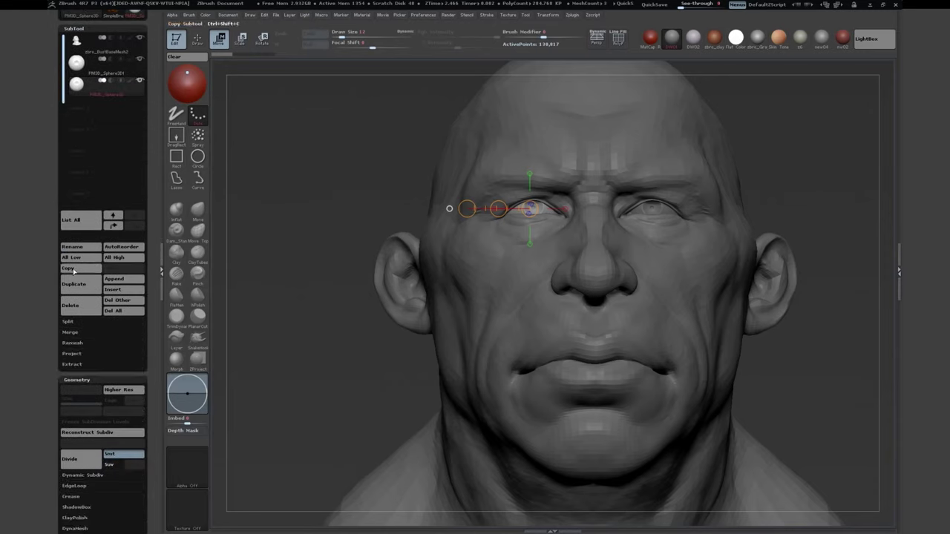
left_click(85, 354)
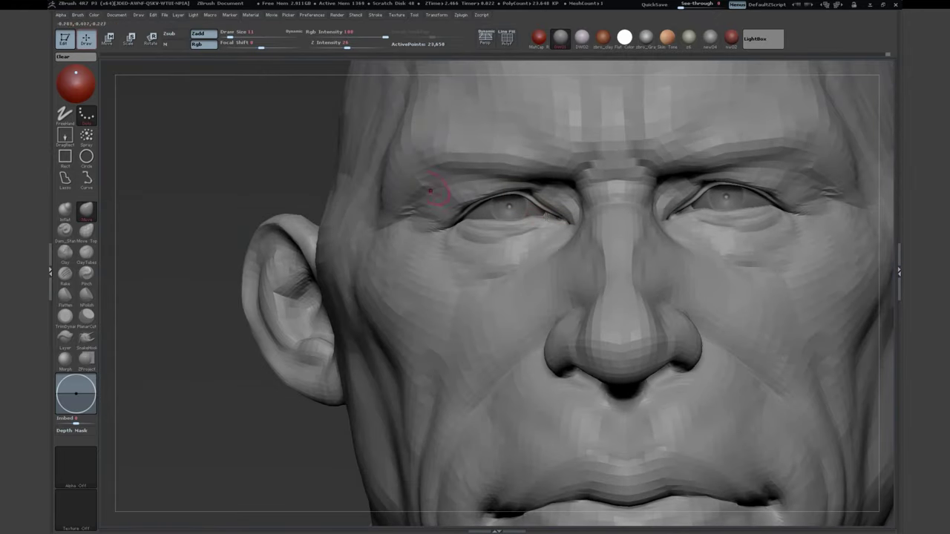
left_click(69, 252)
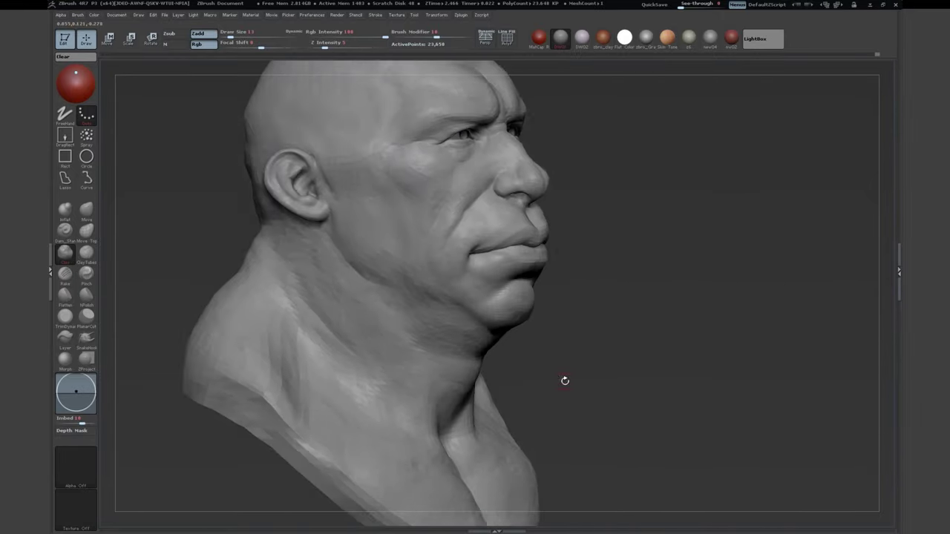
Step: Lasso-mask the outer brow above one eye and adjust the eyelid with the Move brush at draw sizes 14 and 11
key("s")
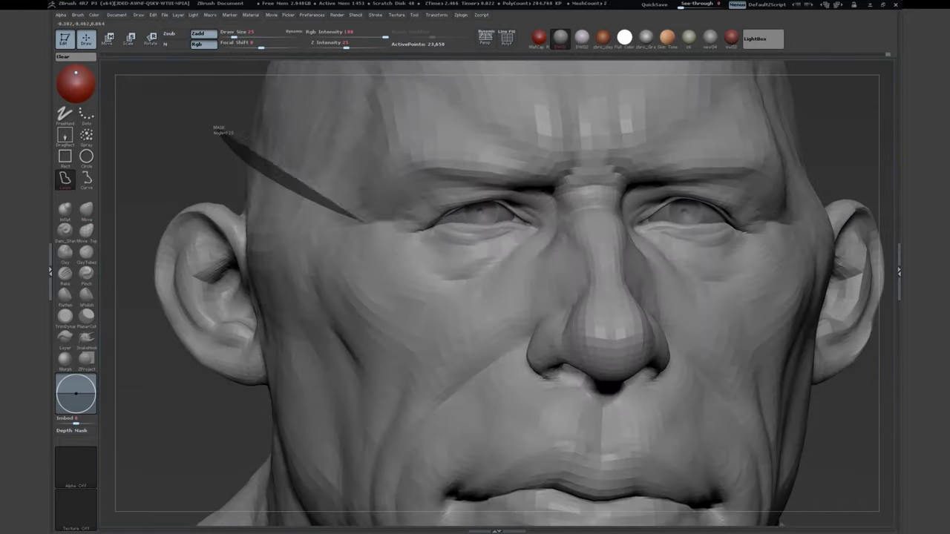
left_click_drag(218, 127, 434, 207)
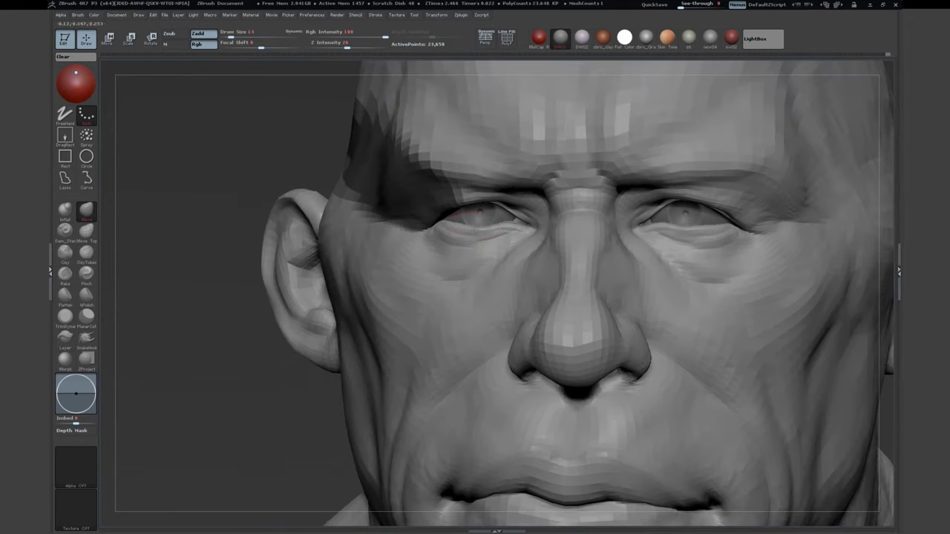
left_click_drag(361, 132, 530, 218)
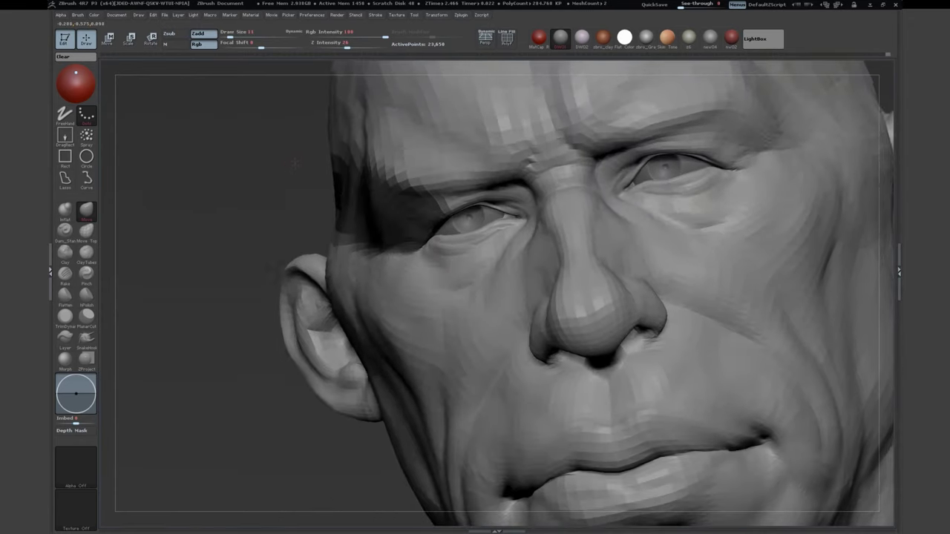
key("s")
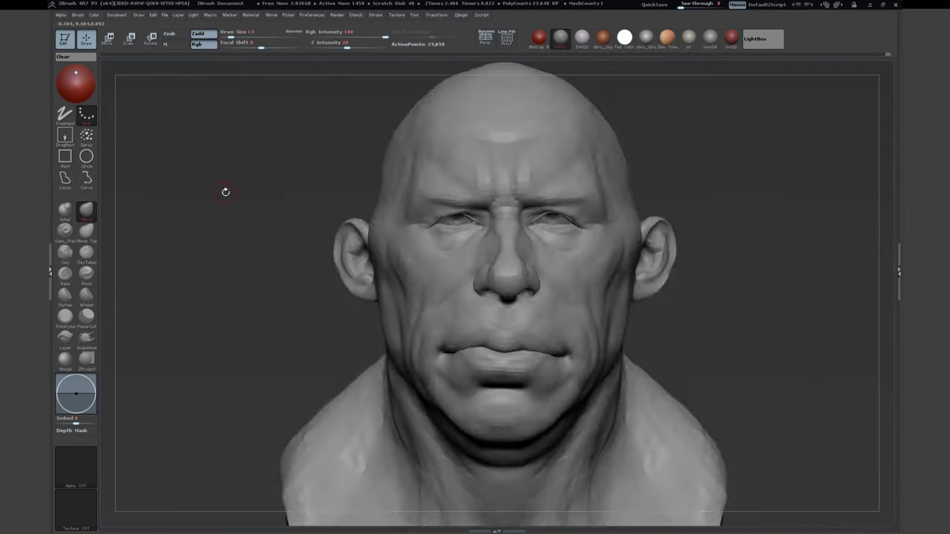
Step: Rework the overall proportions of the head, neck and shoulders with the Move brush at draw sizes between 39 and 251
left_click_drag(225, 191, 222, 274)
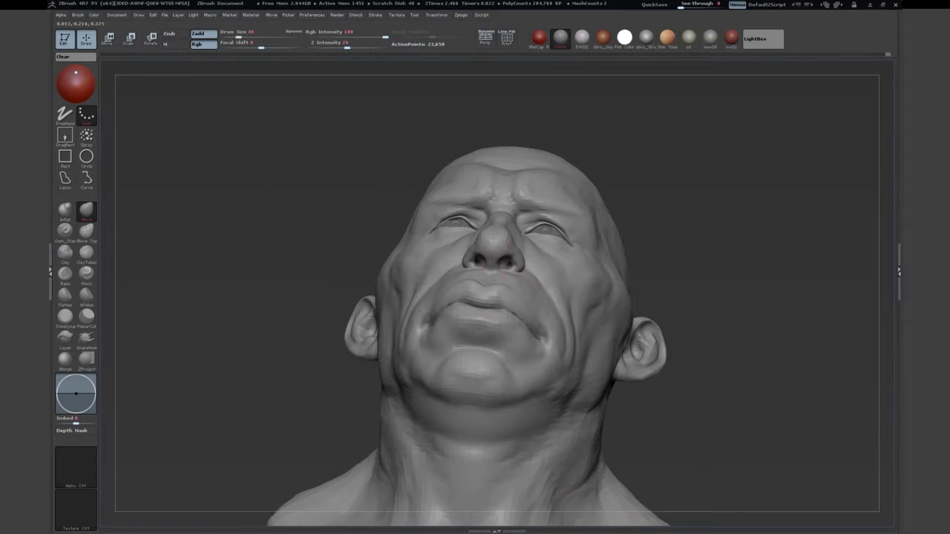
key("s")
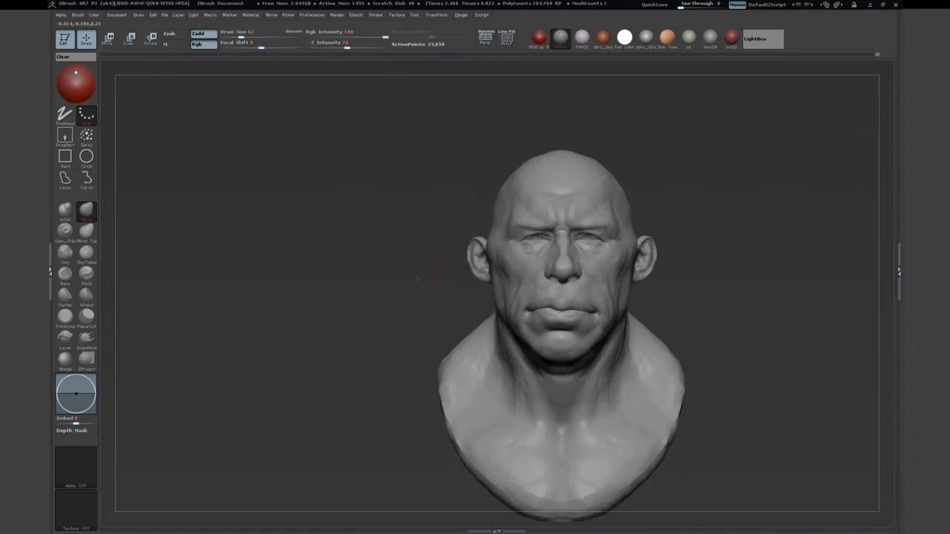
left_click_drag(386, 297, 408, 288)
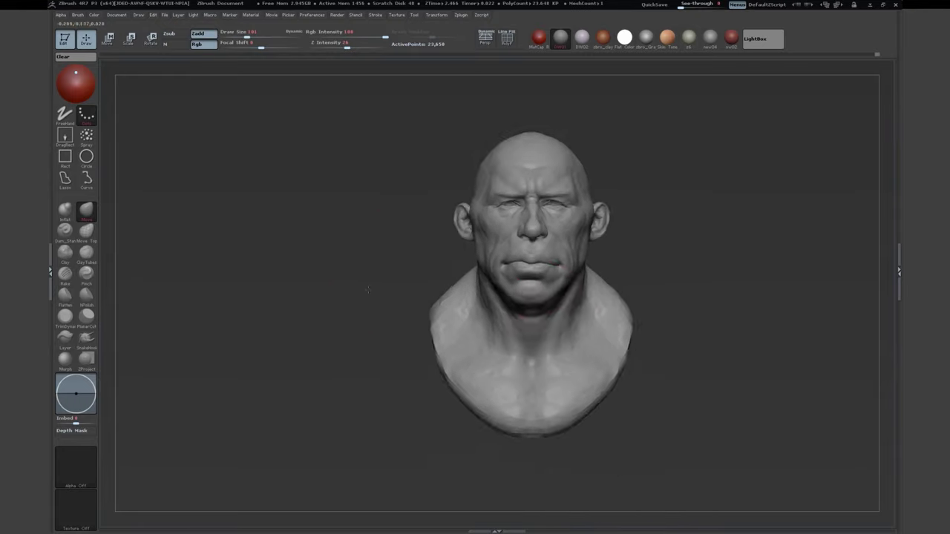
mouse_move(393, 290)
left_mouse_down()
mouse_move(411, 284)
mouse_move(356, 288)
mouse_move(343, 301)
mouse_move(574, 393)
mouse_move(638, 348)
left_mouse_up()
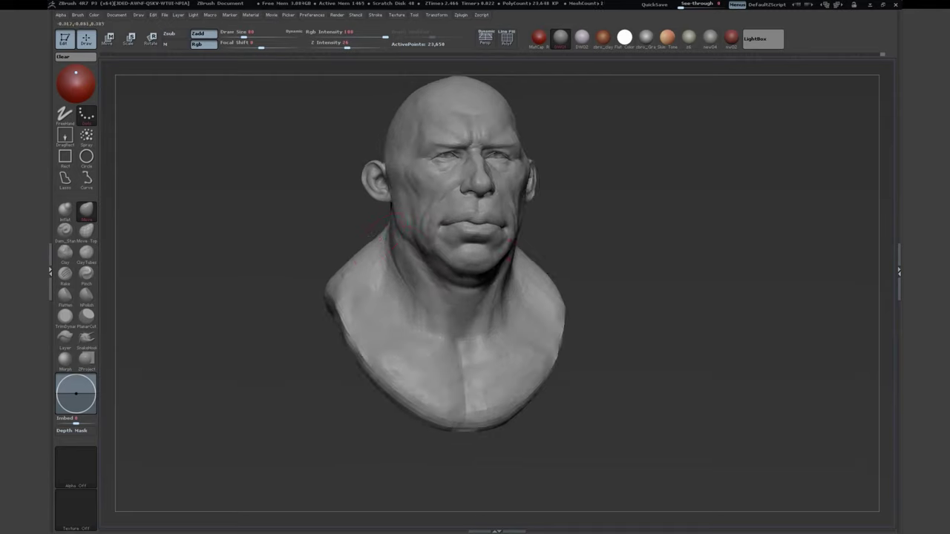
left_click_drag(280, 249, 288, 292)
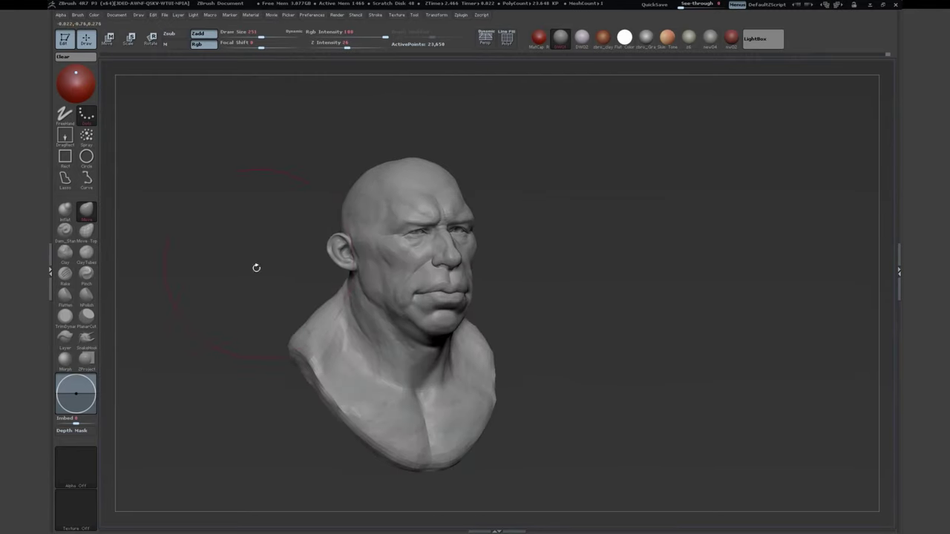
mouse_move(254, 267)
left_mouse_down()
mouse_move(248, 324)
mouse_move(232, 288)
mouse_move(294, 193)
mouse_move(282, 201)
mouse_move(295, 218)
mouse_move(331, 227)
mouse_move(261, 233)
mouse_move(249, 252)
mouse_move(349, 260)
left_mouse_up()
left_click_drag(470, 254, 492, 291)
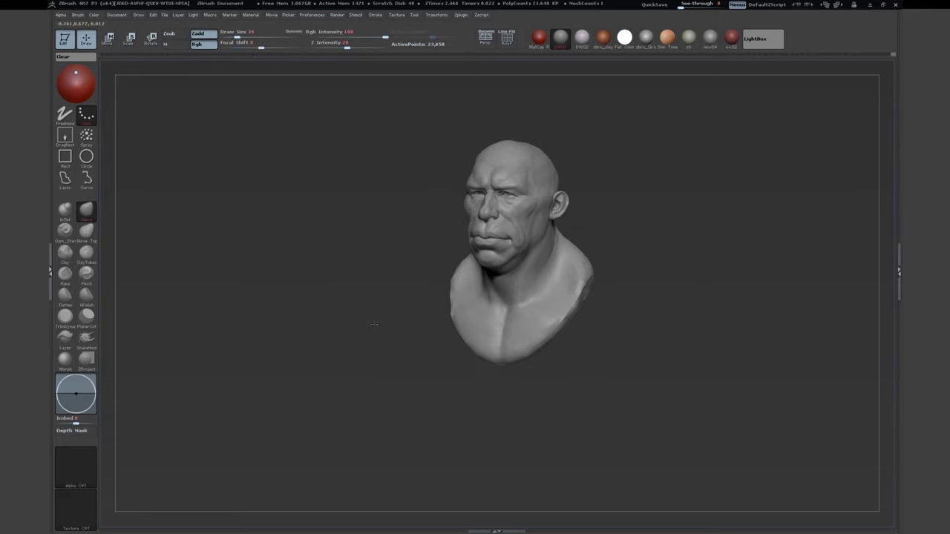
Step: Reshape the head, neck and shoulder proportions with the Move brush at draw sizes between 39 and 165
left_click(86, 210)
mouse_move(483, 319)
left_mouse_down()
mouse_move(583, 296)
mouse_move(616, 312)
left_mouse_up()
left_click_drag(573, 211, 464, 323)
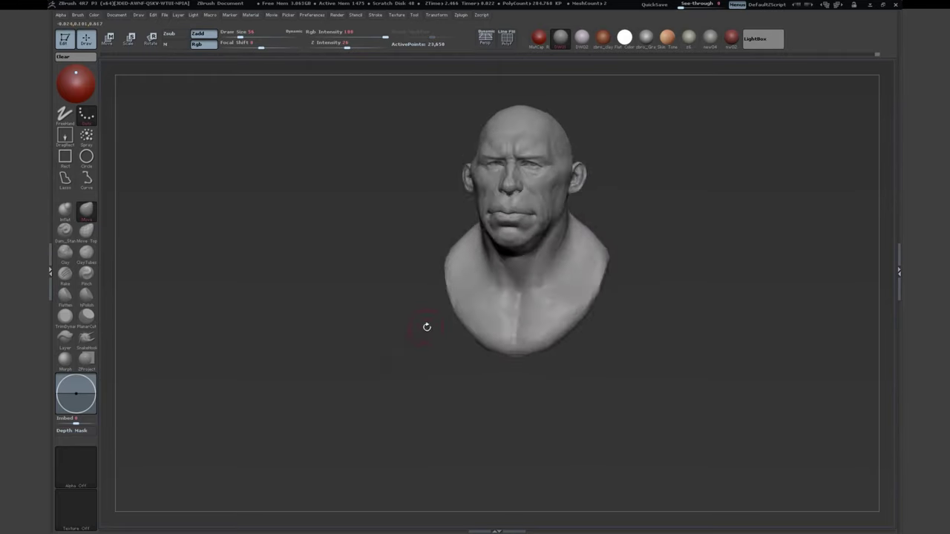
left_click_drag(380, 234, 431, 222)
mouse_move(523, 122)
left_mouse_down()
mouse_move(512, 119)
mouse_move(680, 127)
mouse_move(519, 149)
mouse_move(346, 276)
mouse_move(386, 282)
mouse_move(340, 233)
mouse_move(492, 159)
mouse_move(314, 212)
mouse_move(485, 153)
mouse_move(506, 128)
mouse_move(416, 150)
left_mouse_up()
key("s")
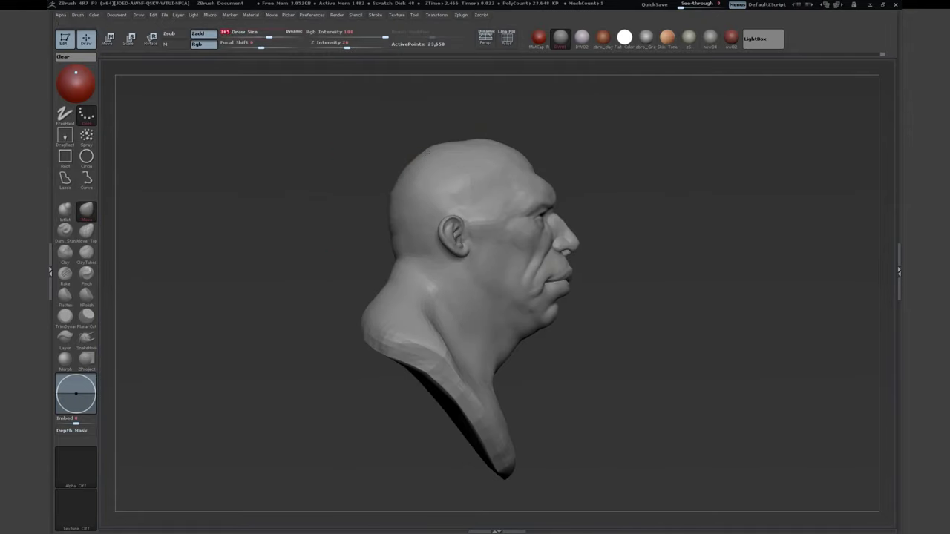
left_click_drag(381, 253, 363, 273)
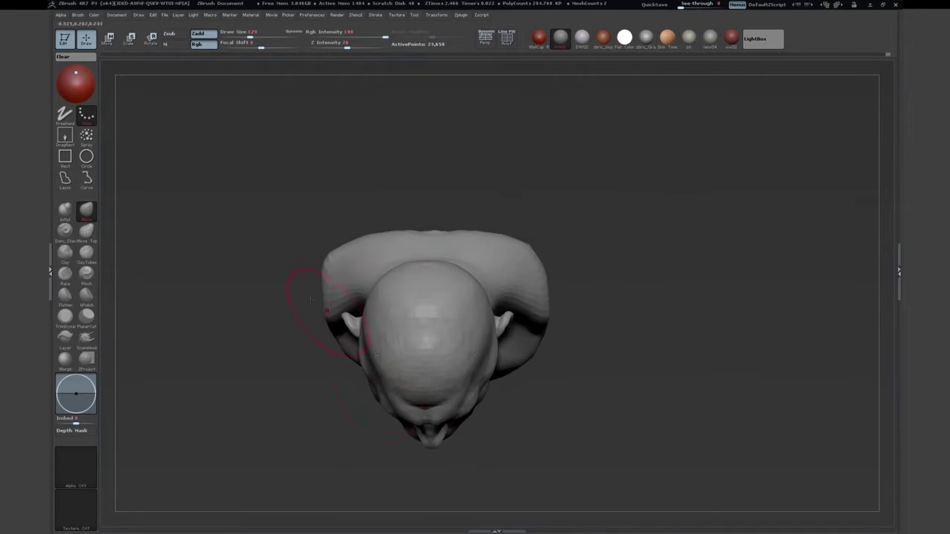
mouse_move(369, 350)
left_mouse_down()
mouse_move(260, 269)
mouse_move(271, 225)
mouse_move(210, 329)
mouse_move(345, 207)
mouse_move(331, 208)
mouse_move(367, 144)
mouse_move(370, 183)
mouse_move(424, 288)
mouse_move(290, 218)
mouse_move(319, 249)
mouse_move(501, 193)
mouse_move(485, 209)
mouse_move(312, 214)
left_mouse_up()
Step: Turn on perspective for the bust view
left_click(139, 15)
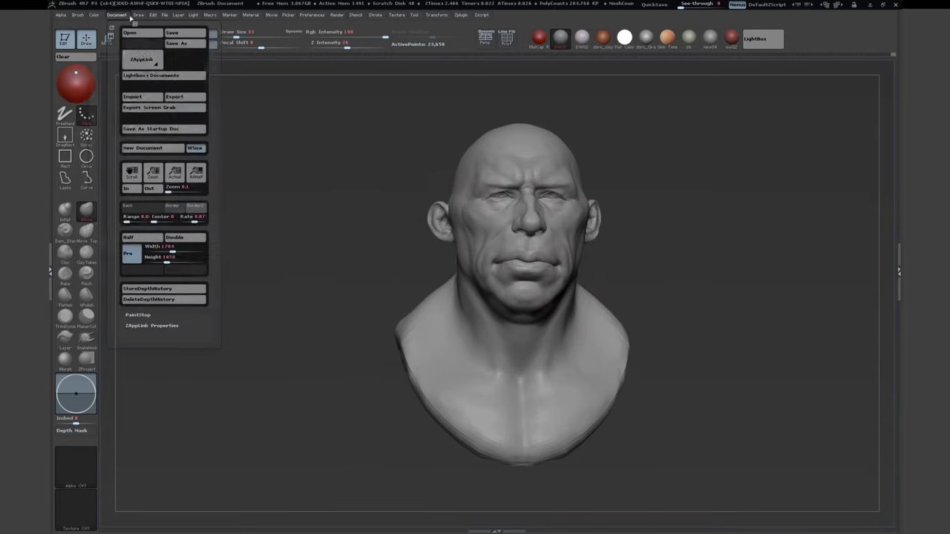
left_click(170, 227)
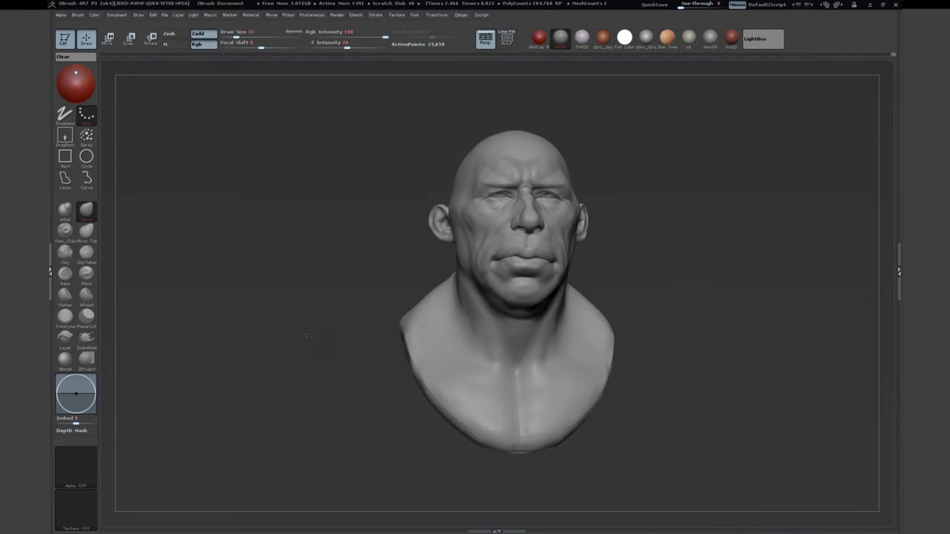
mouse_move(289, 296)
left_mouse_down()
mouse_move(267, 298)
mouse_move(327, 298)
mouse_move(280, 299)
left_mouse_up()
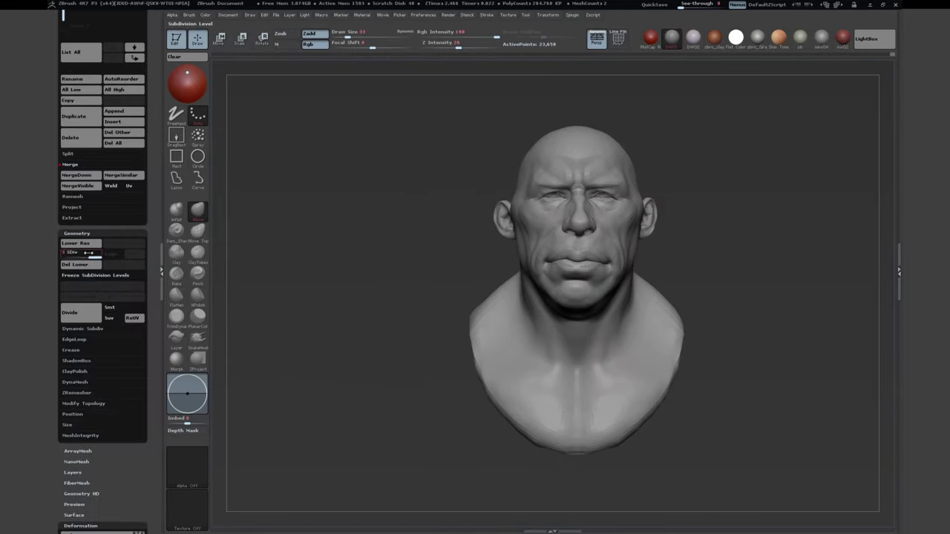
Step: Lower the bust to subdivision level 1 and display its polyframe wireframe
key("shift+d")
key("shift+d")
left_click_drag(297, 293, 377, 275)
key("shift+f")
key("d")
key("d")
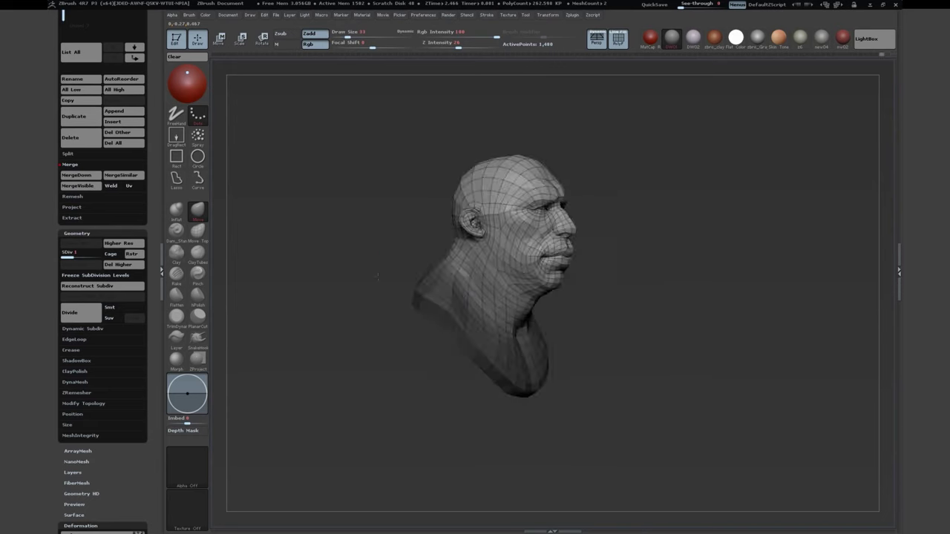
Step: Mask the head and neck of the low-resolution bust, leaving the shoulders and chest editable, and adjust the shoulders with Move
mouse_move(469, 279)
left_mouse_down()
mouse_move(416, 385)
mouse_move(438, 301)
mouse_move(353, 346)
mouse_move(481, 291)
left_mouse_up()
key("w")
key("q")
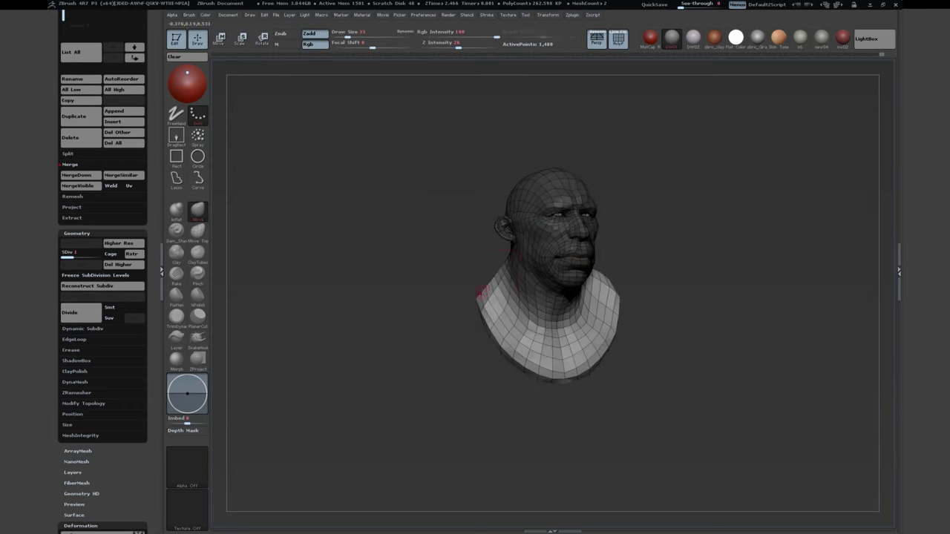
left_click_drag(368, 330, 272, 320)
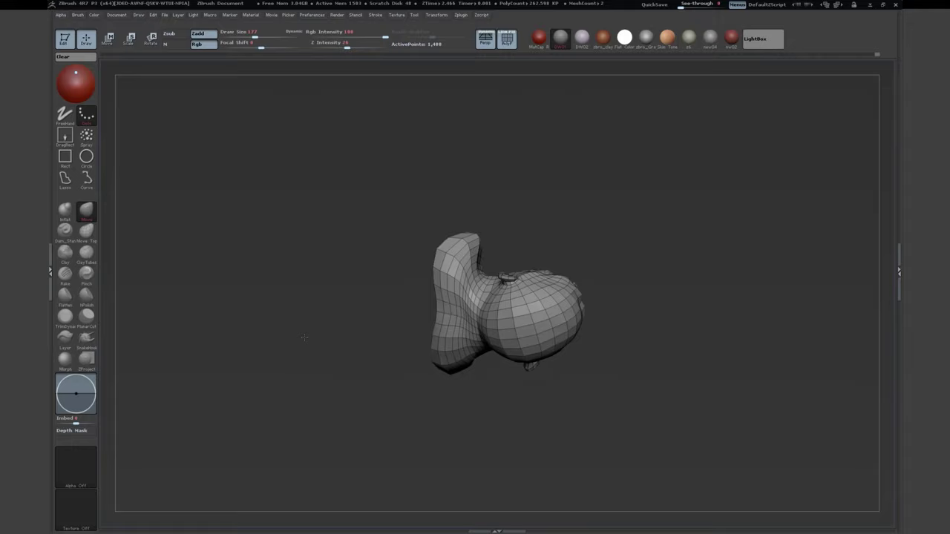
Step: Undo the last edits to the low-resolution bust
left_click(153, 15)
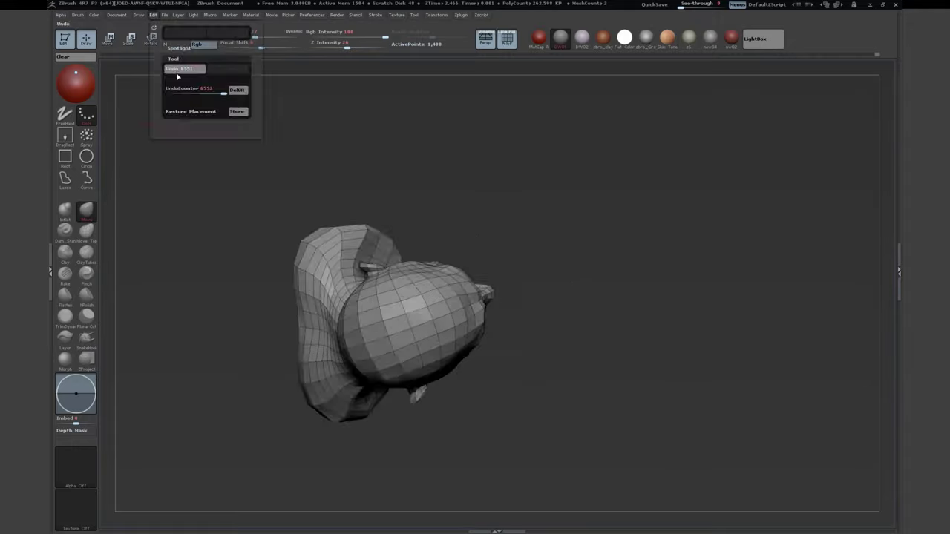
left_click(177, 71)
mouse_move(349, 314)
left_mouse_down()
mouse_move(361, 371)
mouse_move(421, 316)
mouse_move(349, 290)
mouse_move(284, 223)
mouse_move(212, 386)
mouse_move(519, 253)
left_mouse_up()
key("ctrl+z")
key("ctrl+z")
key("ctrl+z")
Step: Hide the wireframe and reshape the neck, back and shoulders at subdivision level 1 with the Move brush at large draw sizes above 120
mouse_move(311, 315)
left_mouse_down()
mouse_move(251, 322)
mouse_move(449, 220)
mouse_move(455, 314)
mouse_move(433, 297)
left_mouse_up()
key("shift+f")
key("s")
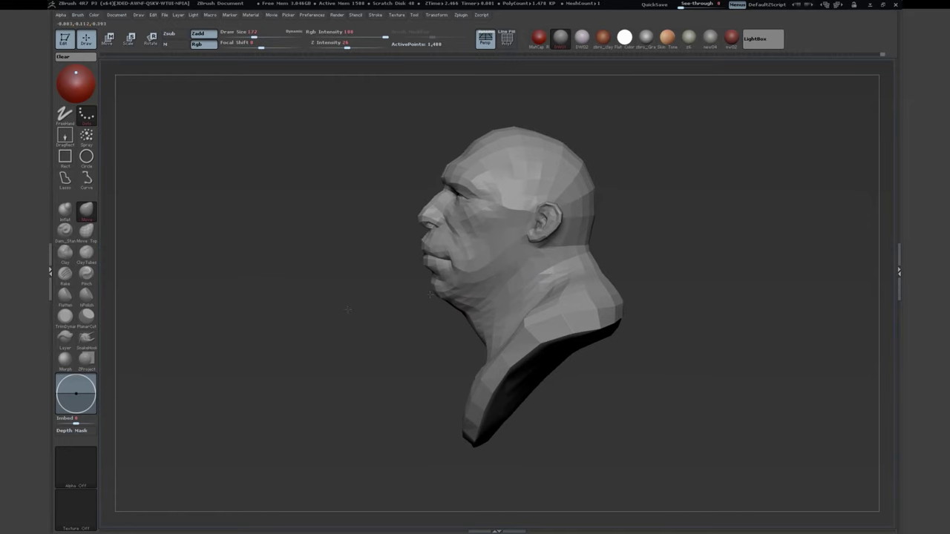
left_click_drag(347, 310, 523, 261, "alt")
key("s")
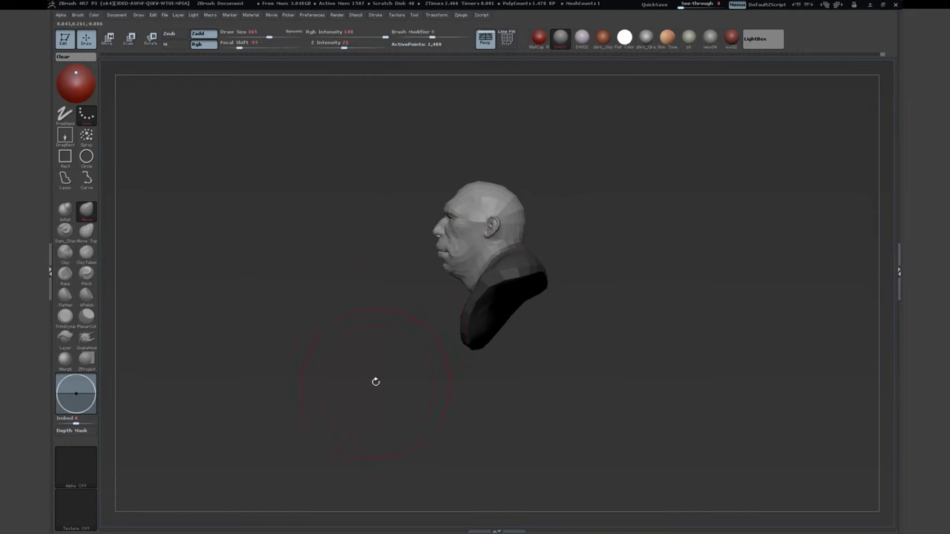
left_click_drag(525, 404, 475, 230)
left_click_drag(471, 232, 435, 302)
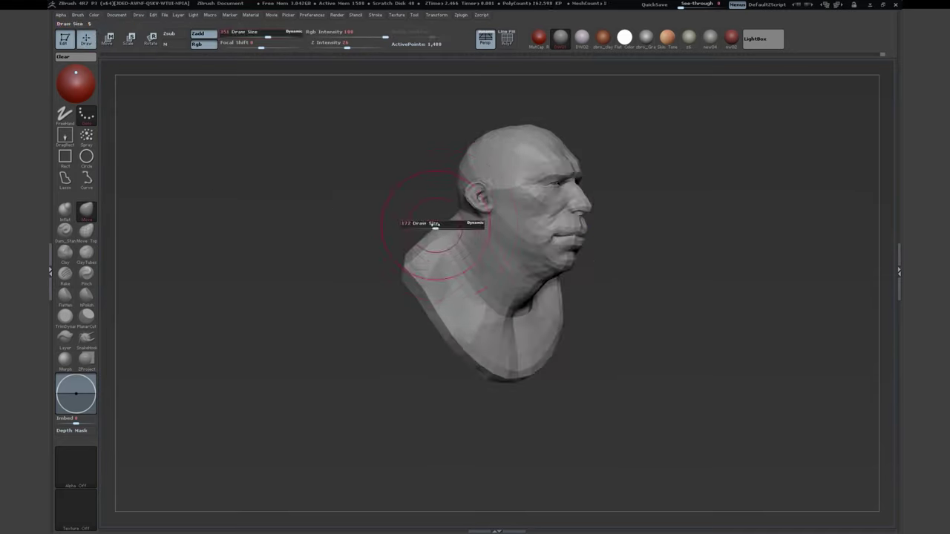
mouse_move(416, 319)
left_mouse_down()
mouse_move(409, 314)
mouse_move(547, 254)
mouse_move(371, 252)
mouse_move(255, 309)
mouse_move(394, 267)
left_mouse_up()
mouse_move(468, 324)
left_mouse_down()
mouse_move(262, 302)
mouse_move(455, 360)
mouse_move(415, 349)
left_mouse_up()
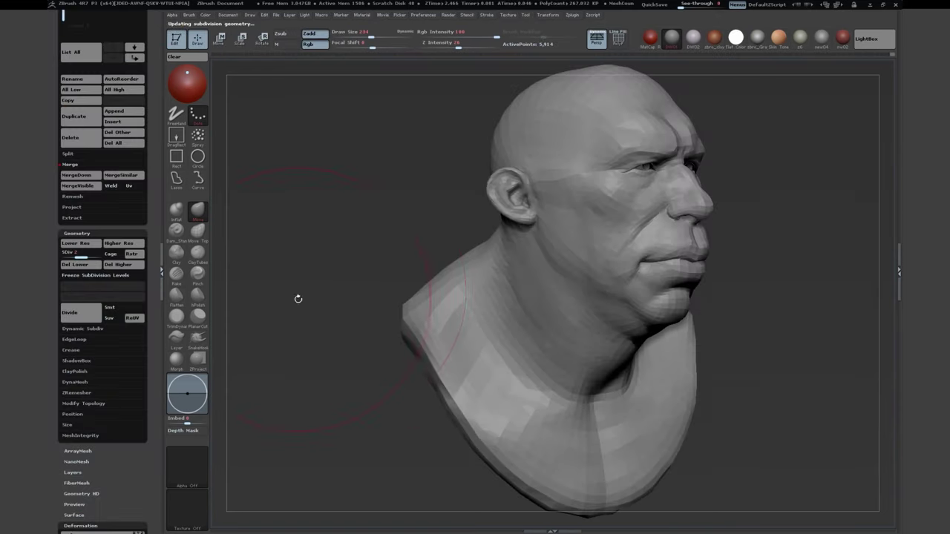
Step: Raise the bust's subdivision level to 3 and build up the neck, shoulders and chest with ClayTubes at draw sizes between 35 and 56
left_click_drag(297, 297, 315, 325)
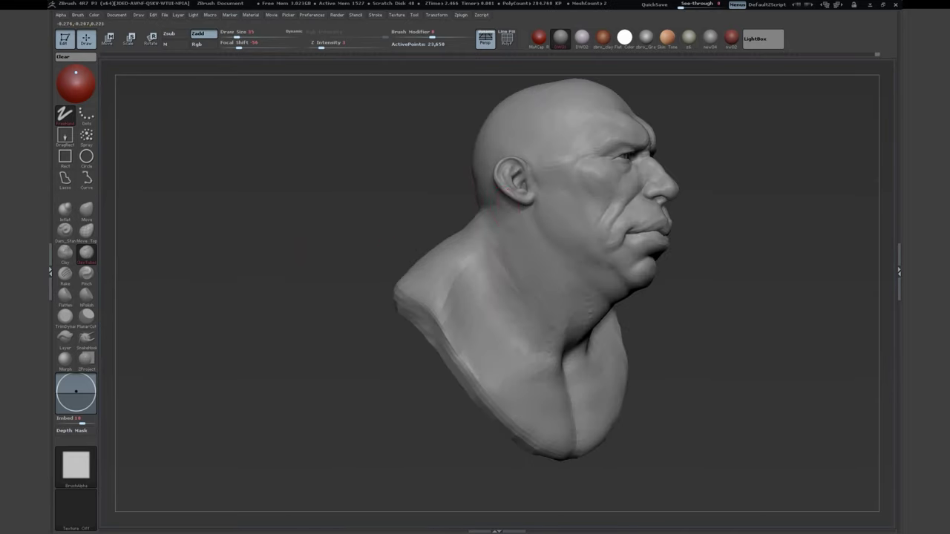
left_click_drag(653, 309, 620, 172)
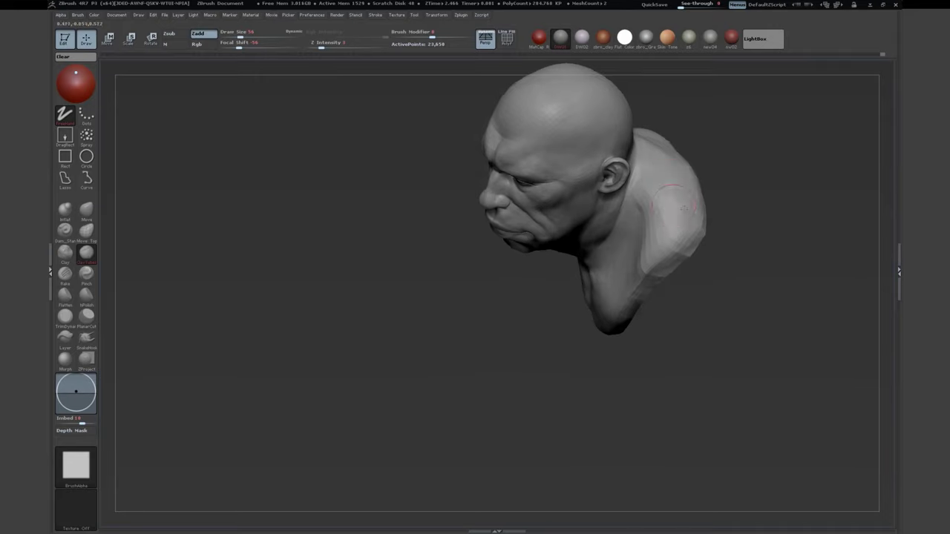
left_click_drag(684, 156, 742, 174)
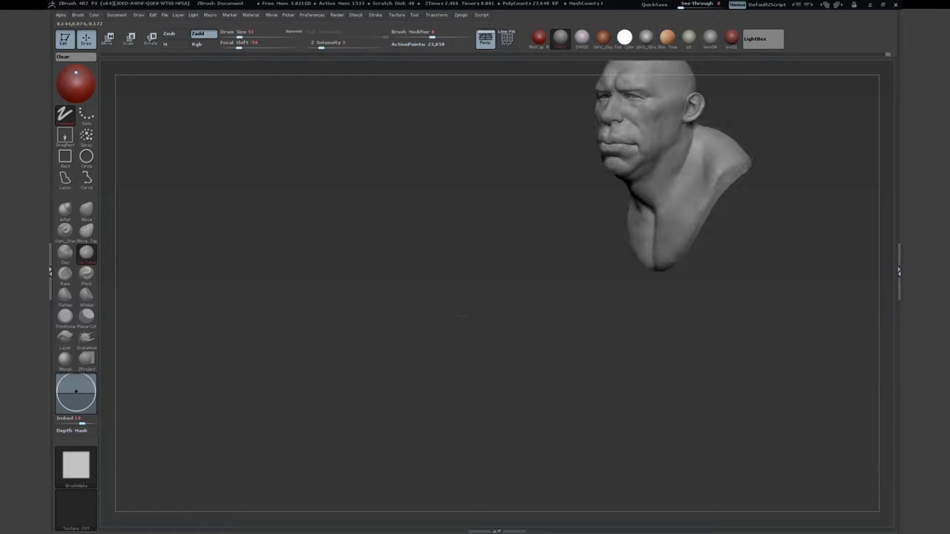
left_click_drag(696, 89, 579, 371)
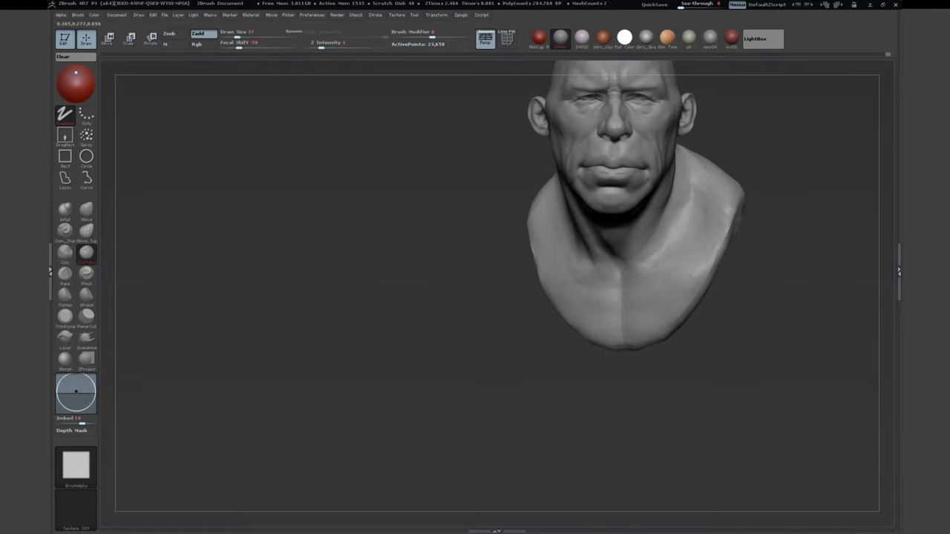
left_click_drag(382, 334, 408, 315)
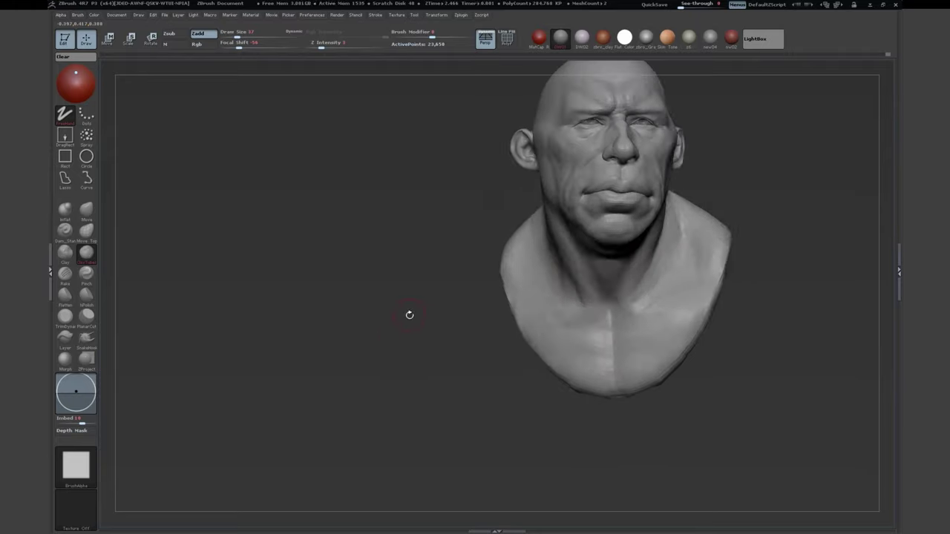
Step: Adjust the head and face shape with the Move brush at draw sizes 97 and 49
left_click_drag(586, 230, 327, 248)
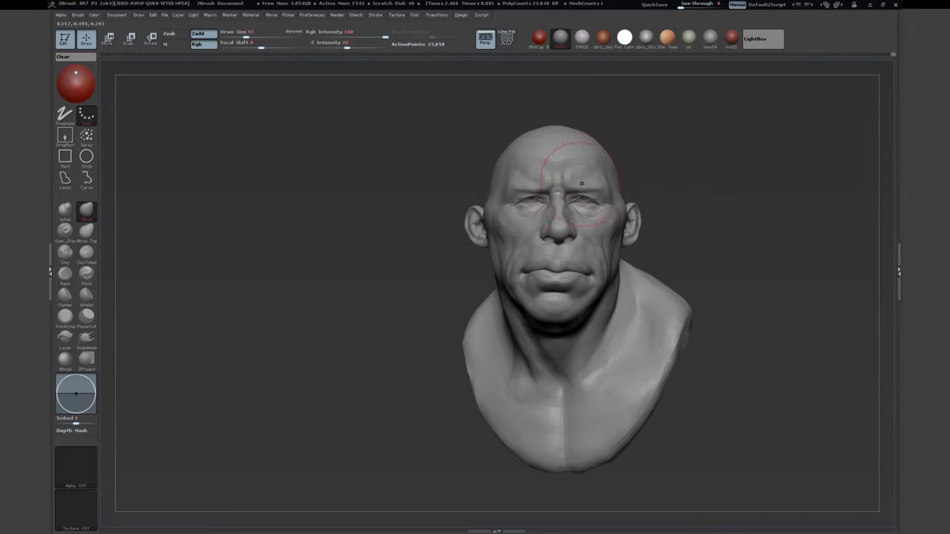
left_click_drag(582, 183, 378, 220)
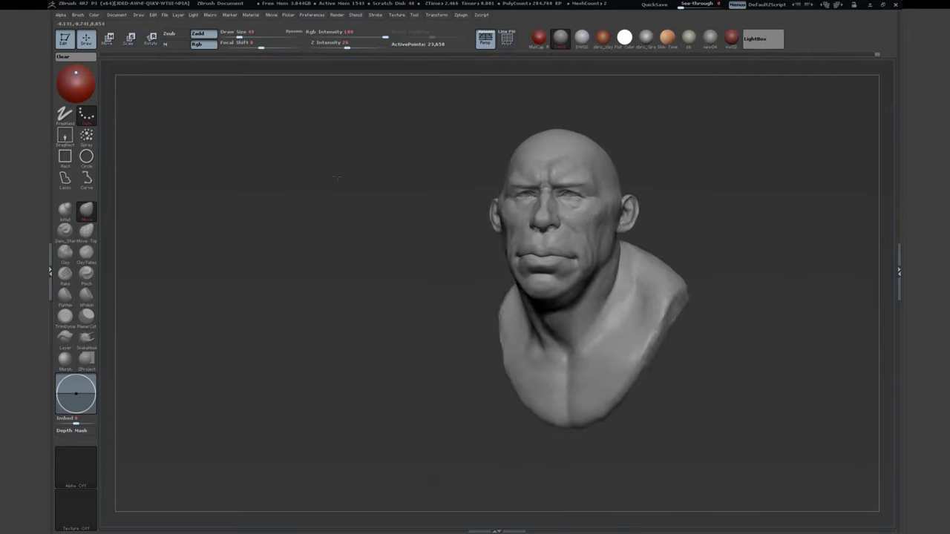
left_click_drag(356, 208, 293, 207)
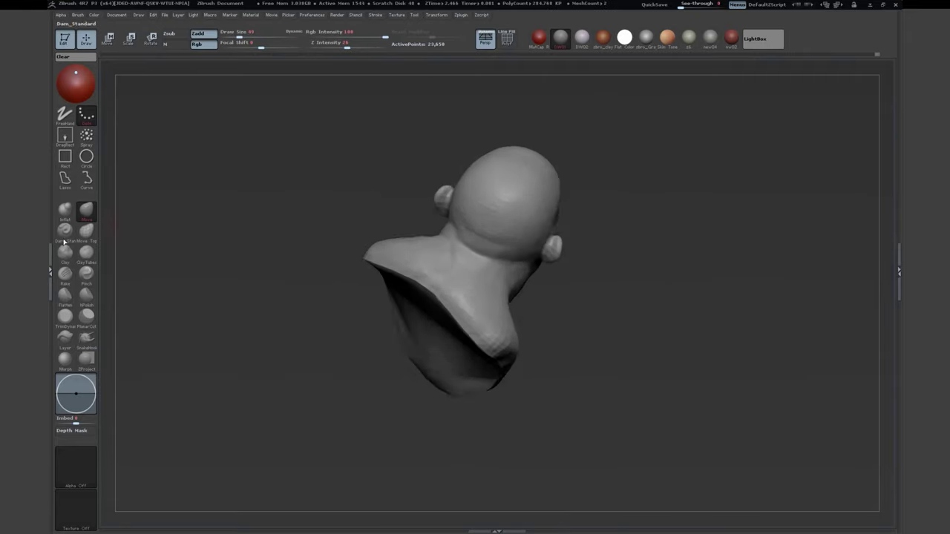
Step: Carve a crease along the side of the neck with the Dam_Standard brush
left_click(65, 230)
left_click_drag(349, 222, 431, 212)
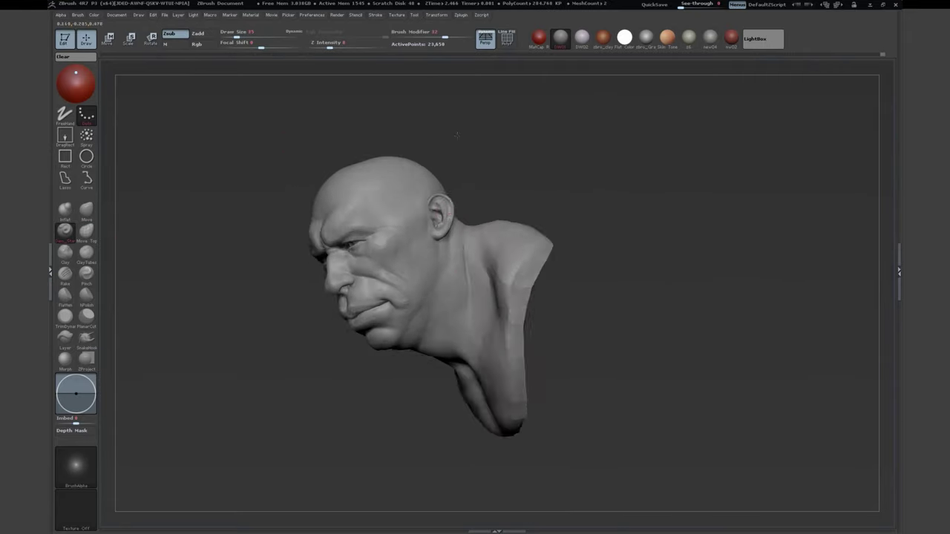
left_click_drag(456, 135, 470, 151)
Step: Build up the neck, collarbone and shoulder forms with ClayTubes at draw sizes between 37 and 71
left_click(86, 253)
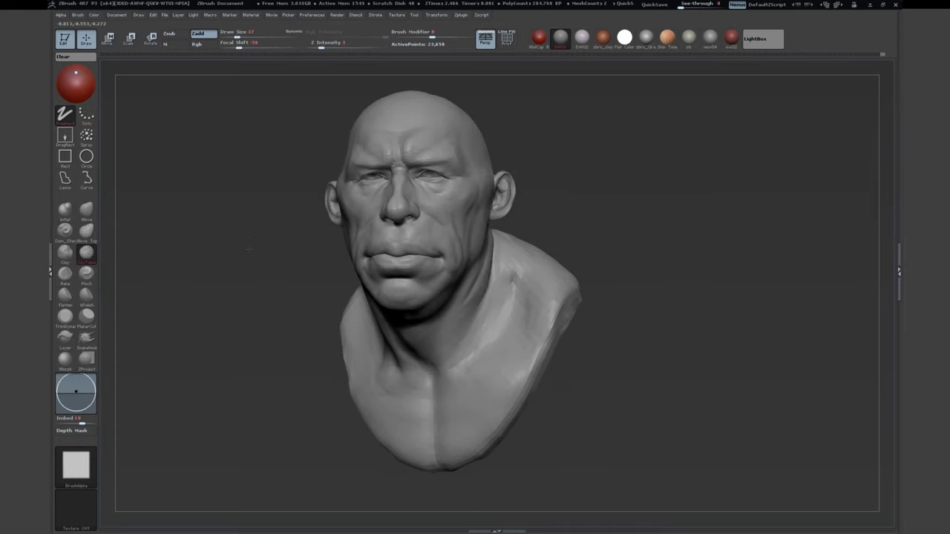
left_click_drag(223, 245, 255, 242)
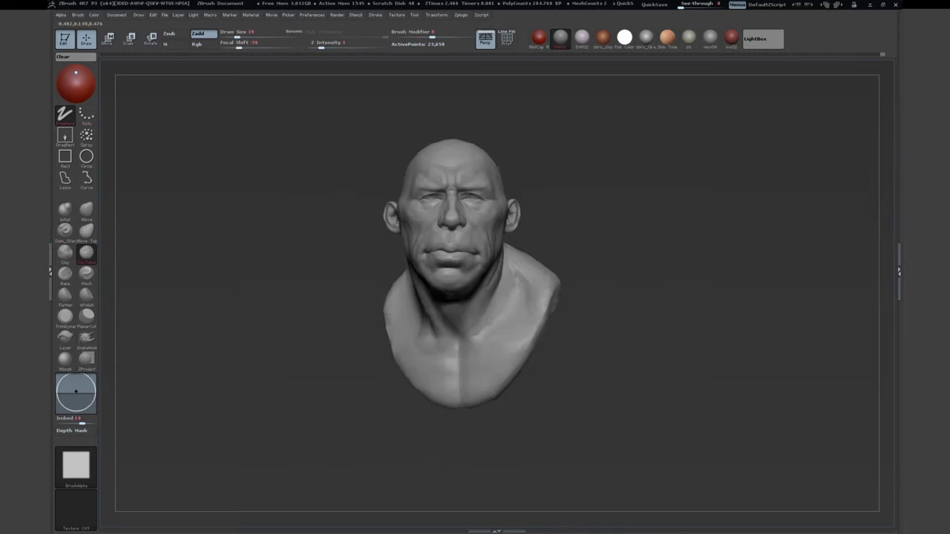
left_click_drag(311, 223, 418, 148)
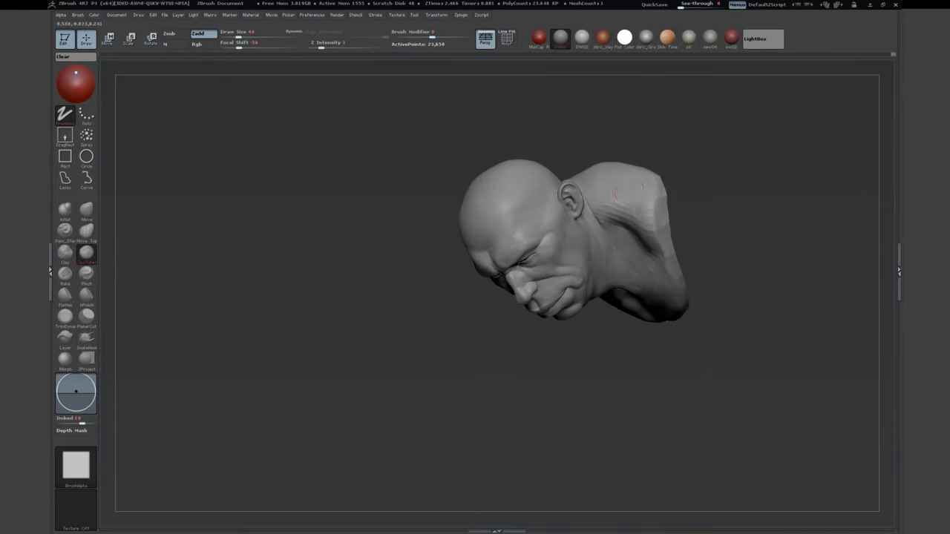
left_click_drag(511, 386, 499, 325)
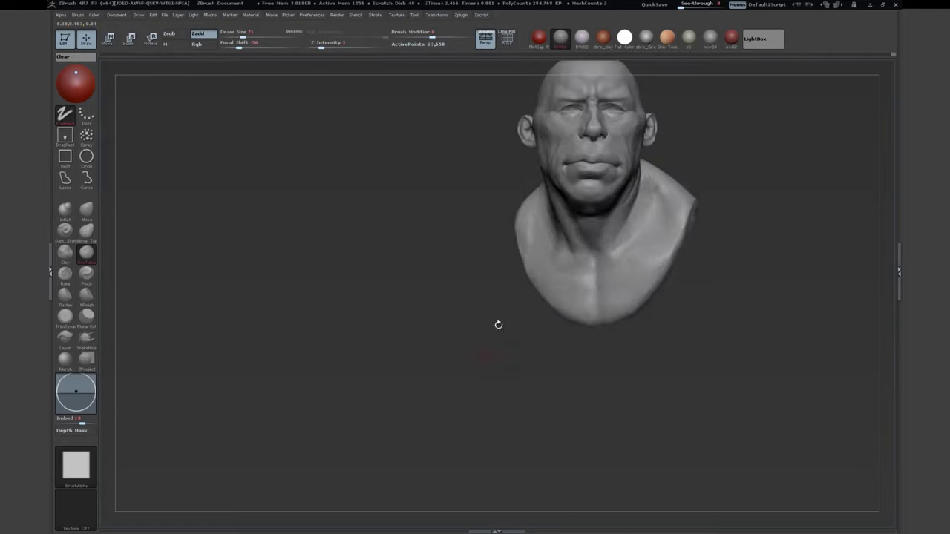
Step: Refine the head and brow shape with the Move brush at draw sizes 59 and 62
left_click_drag(356, 297, 352, 259)
key("f")
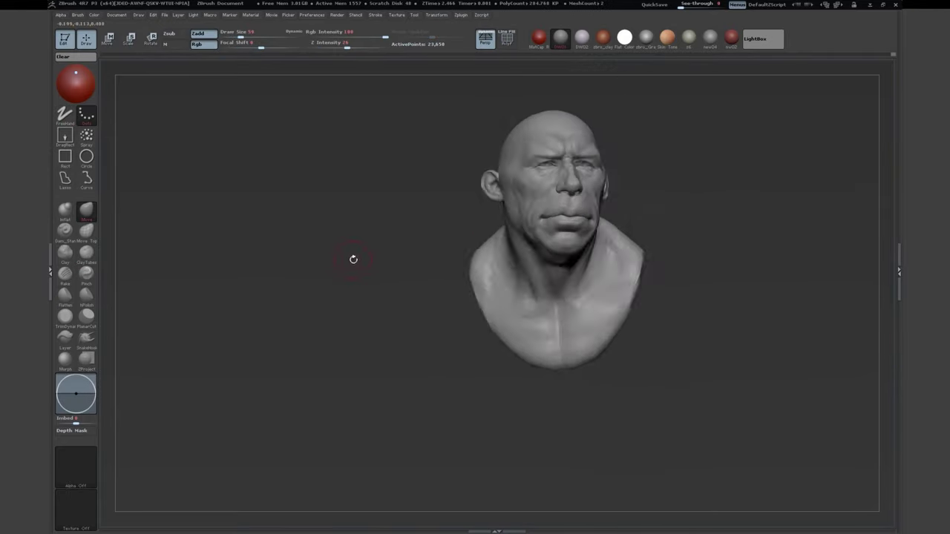
key("f")
left_click_drag(511, 177, 329, 272)
key("f")
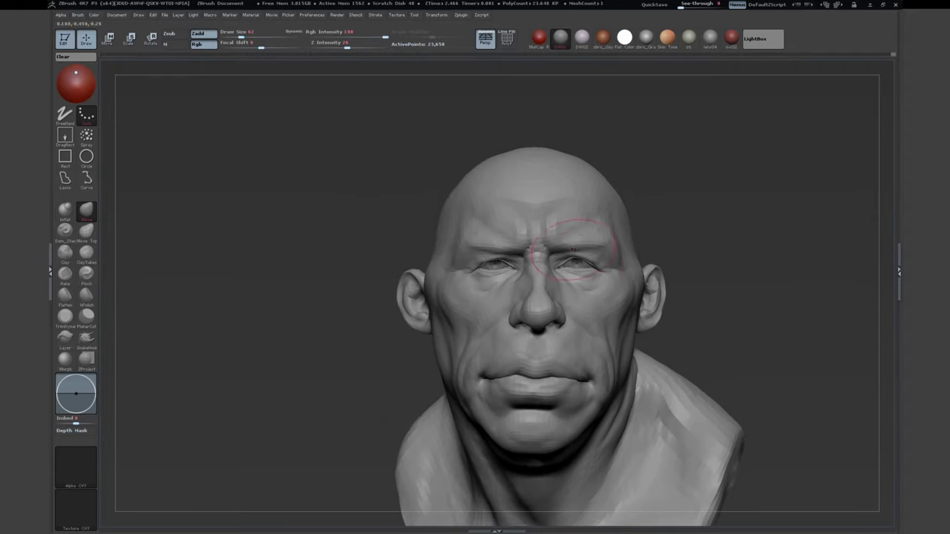
Step: Switch to the eyeball subtool and reposition the eyeballs in their sockets with Transpose Move
left_click_drag(491, 126, 443, 208, "alt")
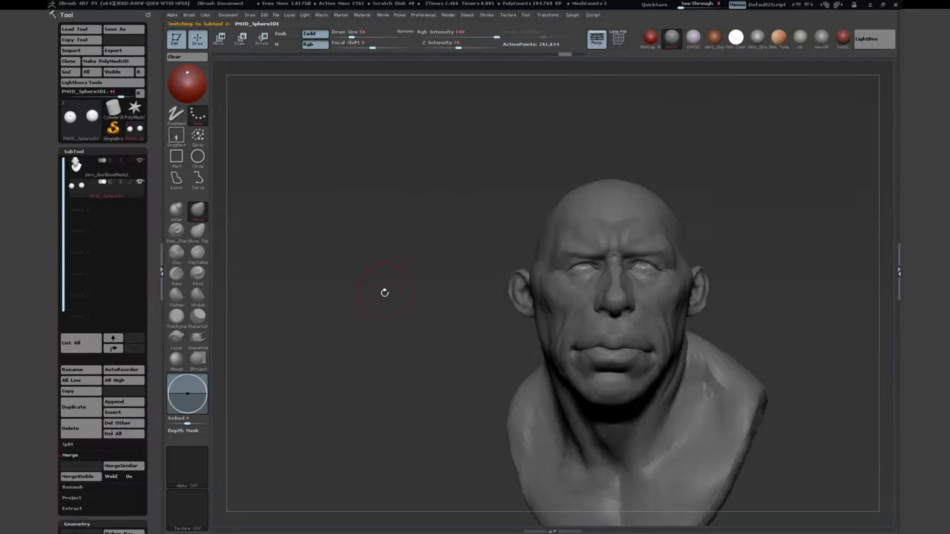
key("f")
left_click_drag(392, 201, 416, 208)
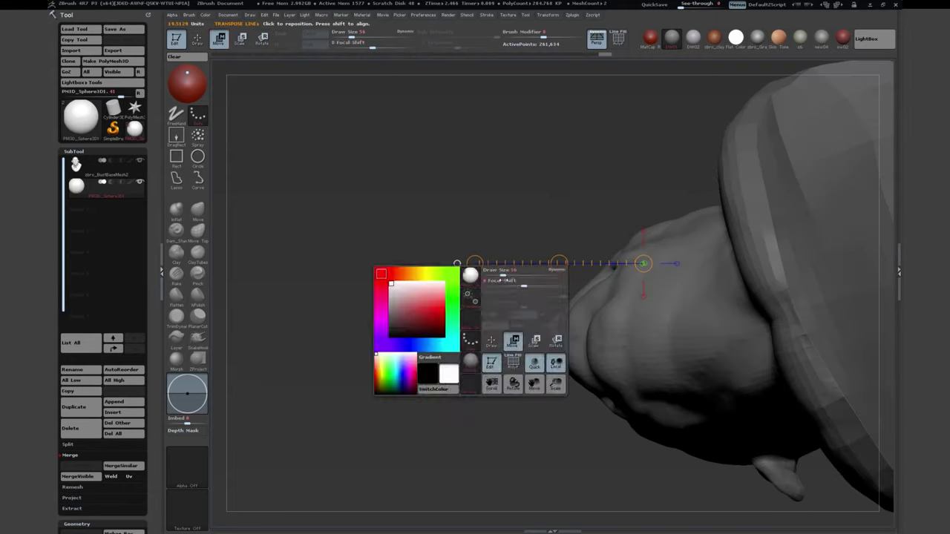
key("r")
mouse_move(457, 263)
left_mouse_down()
mouse_move(456, 286)
mouse_move(277, 118)
mouse_move(321, 251)
mouse_move(326, 245)
left_mouse_up()
key("q")
key("space")
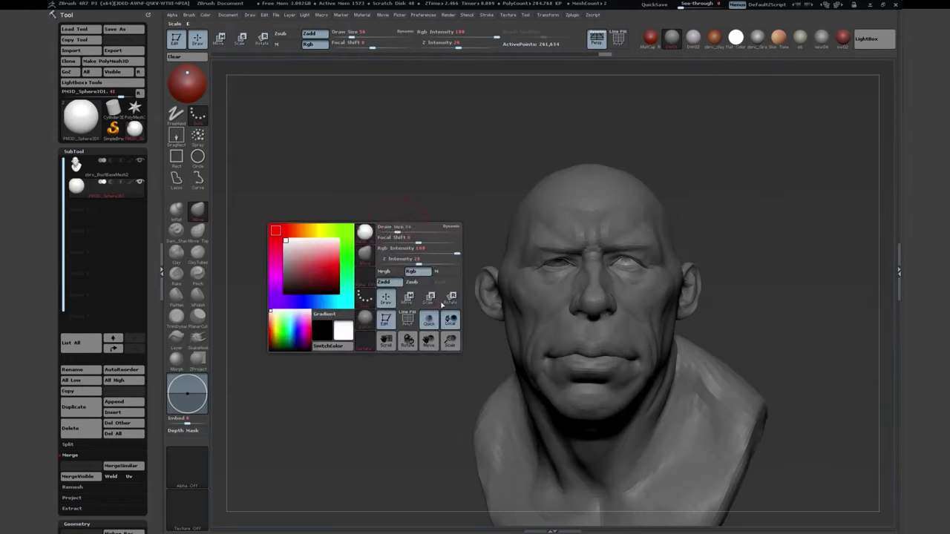
Step: Rotate an eyeball with Transpose Rotate while the other eyeball is masked, and return to draw mode
key("r")
mouse_move(654, 250)
left_mouse_down()
mouse_move(645, 260)
mouse_move(660, 245)
mouse_move(562, 194)
mouse_move(505, 246)
mouse_move(564, 222)
mouse_move(586, 257)
left_mouse_up()
key("space")
key("space")
key("q")
mouse_move(403, 302)
left_mouse_down()
mouse_move(360, 228)
mouse_move(362, 255)
left_mouse_up()
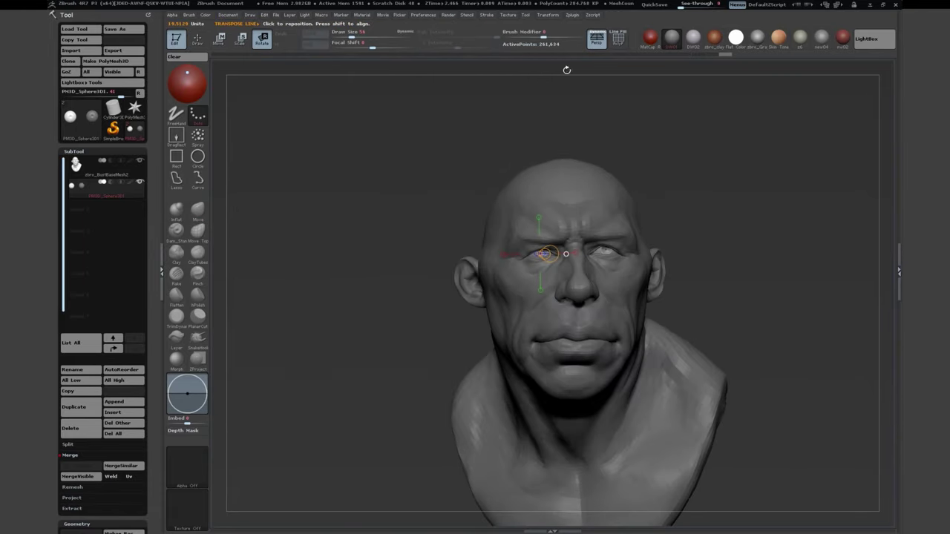
key("q")
left_click_drag(566, 70, 314, 159)
Step: Switch to the bust subtool and fit the eyelids around the eyeballs with the Move brush at draw size 17
left_click(519, 180, "alt")
key("s")
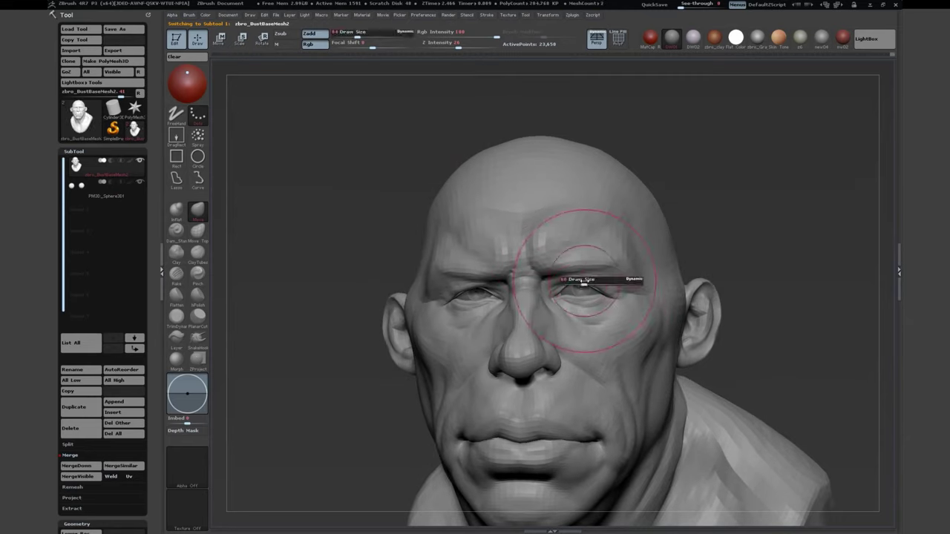
left_click_drag(583, 280, 564, 280)
mouse_move(386, 222)
left_mouse_down()
mouse_move(401, 215)
mouse_move(378, 182)
mouse_move(490, 280)
left_mouse_up()
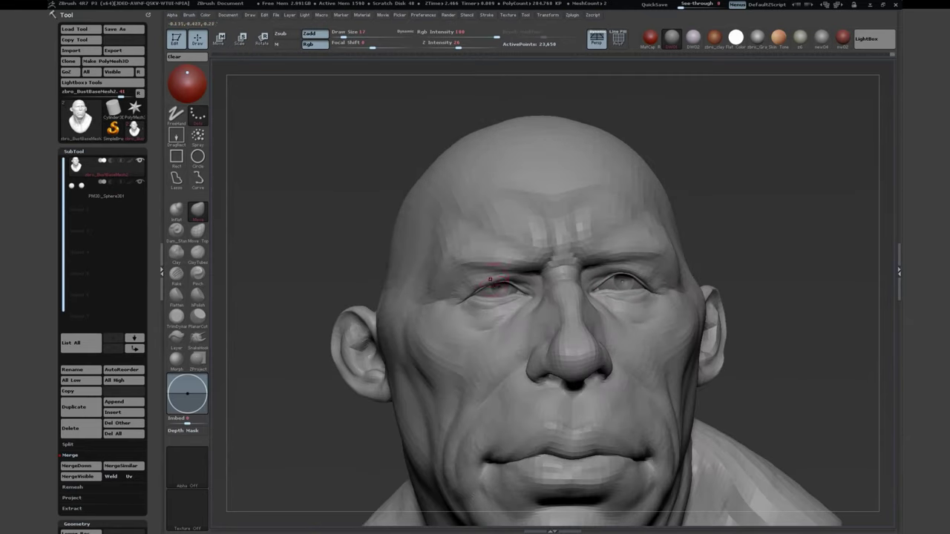
left_click_drag(427, 247, 453, 297)
left_click_drag(576, 201, 498, 146)
Step: Switch to the eyeball subtool, adjust the eyeball's orientation with Transpose Rotate, and return to draw mode
key("alt+Down")
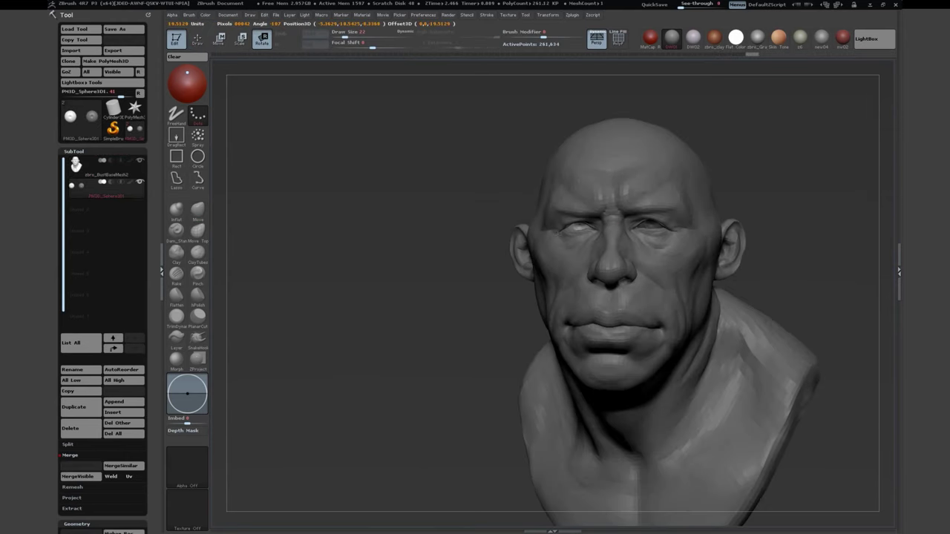
mouse_move(406, 241)
left_mouse_down()
mouse_move(341, 261)
mouse_move(377, 273)
mouse_move(384, 291)
left_mouse_up()
key("q")
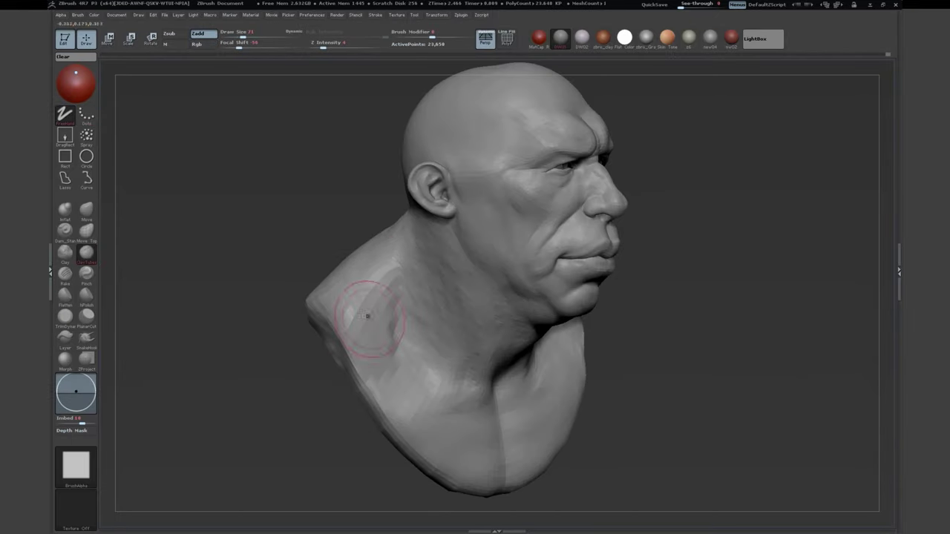
Step: Build up the side of the neck and the shoulder with ClayTubes at draw size 21
left_click_drag(386, 267, 382, 303)
mouse_move(455, 278)
left_mouse_down()
mouse_move(395, 170)
mouse_move(245, 224)
mouse_move(451, 336)
mouse_move(341, 308)
left_mouse_up()
key("s")
Step: Mask the neck and shoulders and reposition the head with Transpose Move
key("ctrl")
mouse_move(383, 147)
left_mouse_down()
mouse_move(316, 258)
mouse_move(382, 297)
left_mouse_up()
key("space")
key("w")
left_click_drag(564, 265, 559, 332)
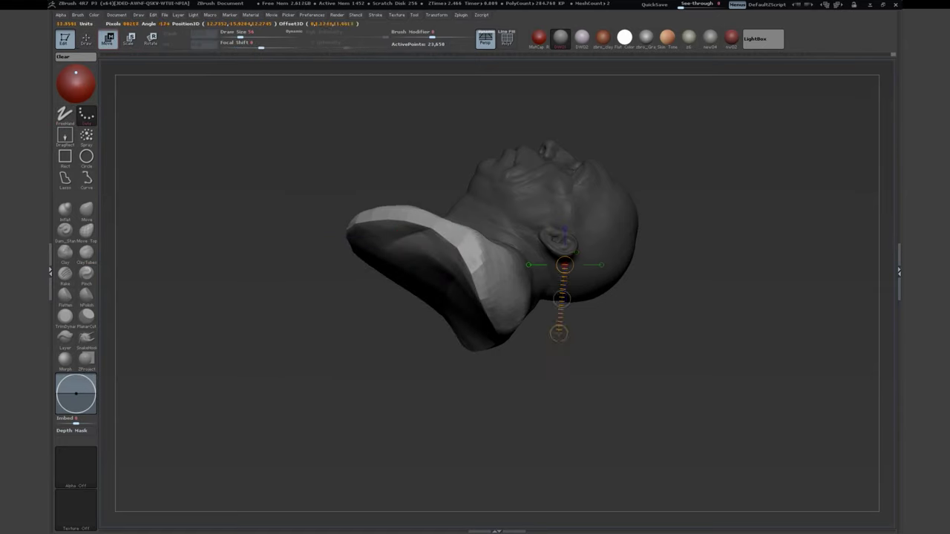
left_click_drag(375, 160, 499, 223)
key("ctrl")
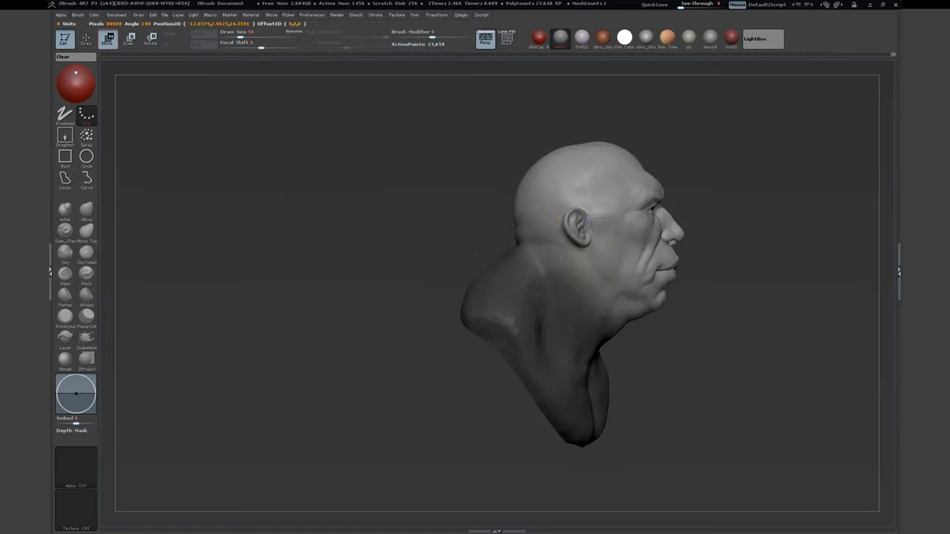
left_click_drag(524, 327, 308, 301)
Step: Reshape the neck and shoulder silhouette with the Move brush at draw sizes between 17 and 132
left_click_drag(119, 174, 371, 234)
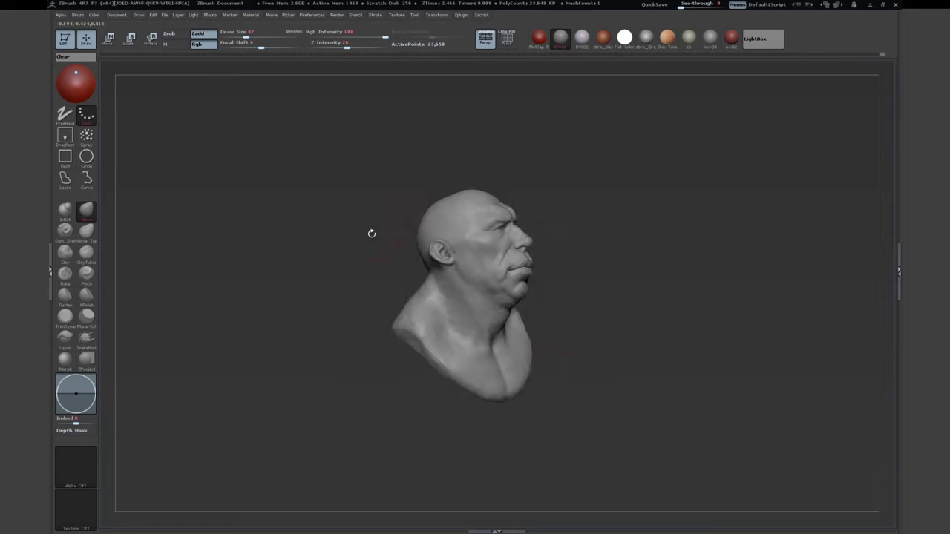
mouse_move(337, 286)
left_mouse_down()
mouse_move(378, 275)
mouse_move(288, 197)
mouse_move(416, 252)
mouse_move(235, 210)
left_mouse_up()
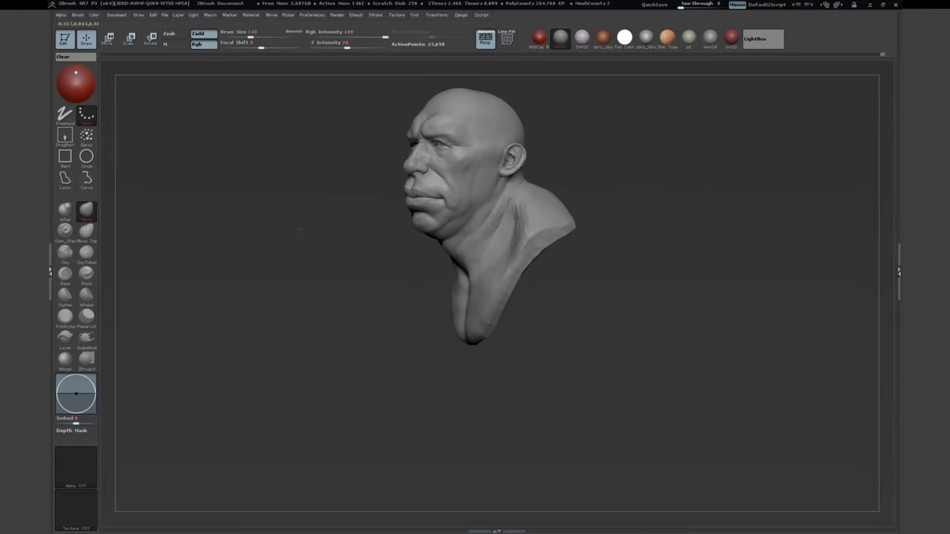
key("b")
key("m")
key("v")
left_click_drag(514, 168, 505, 172)
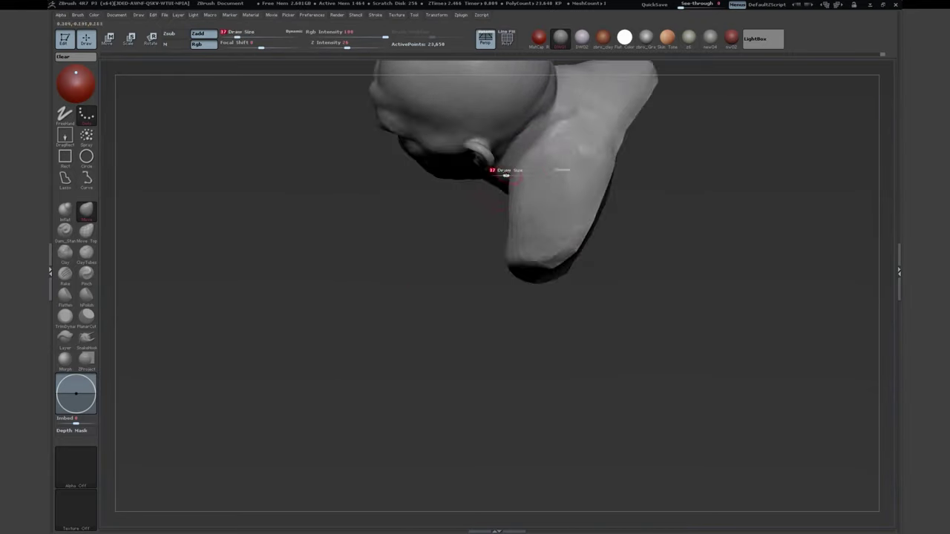
left_click_drag(516, 210, 450, 304)
key("f")
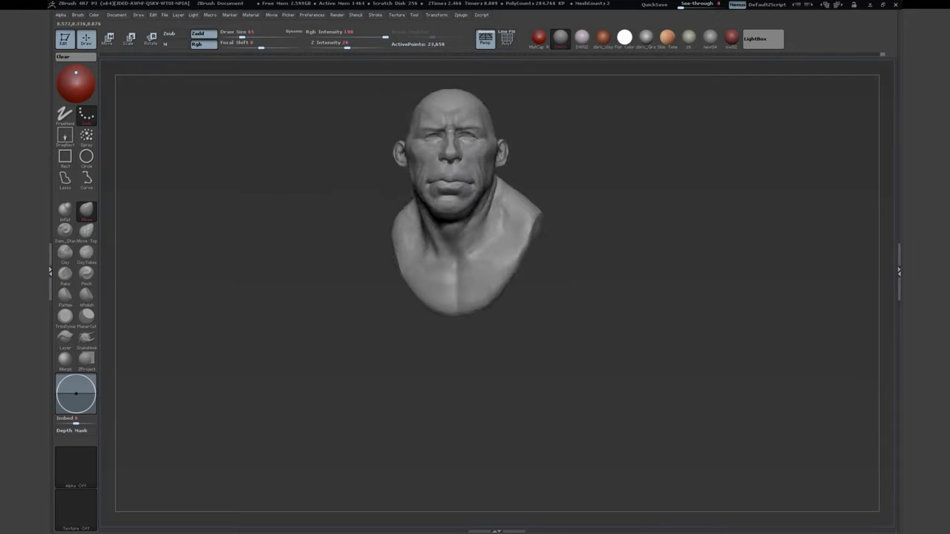
Step: Adjust the profile of the neck and chest with the Move brush at draw sizes from 172 down to 73
left_click_drag(334, 245, 467, 242)
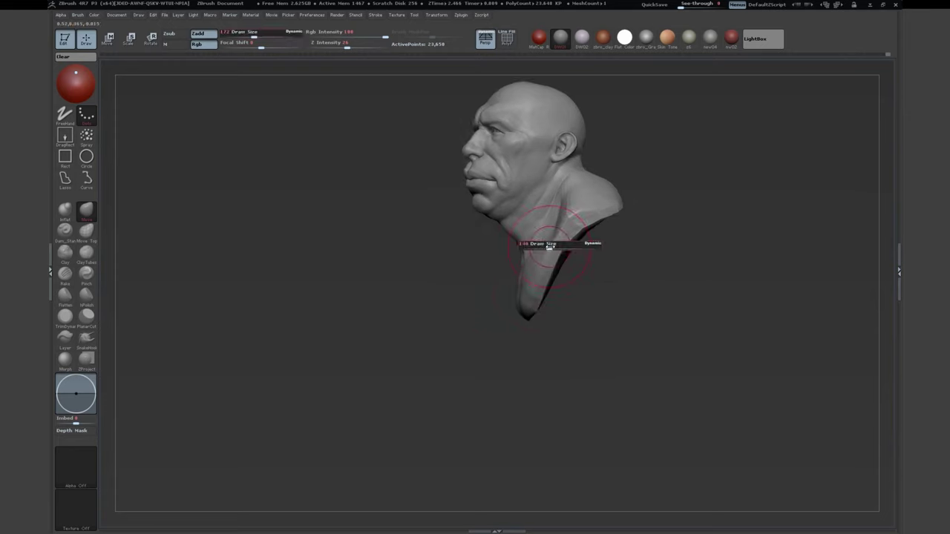
mouse_move(407, 239)
left_mouse_down()
mouse_move(373, 216)
mouse_move(365, 226)
mouse_move(534, 269)
left_mouse_up()
key("s")
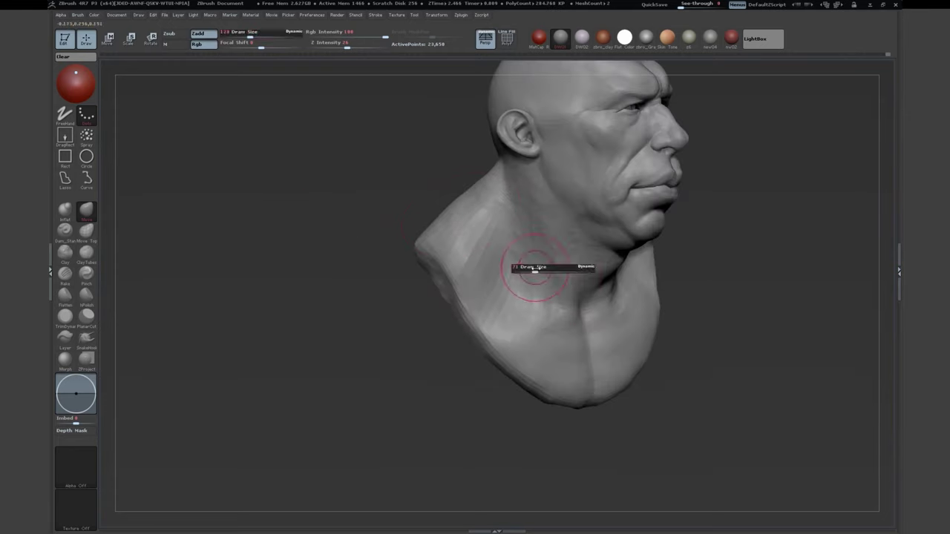
Step: Define the sternum line at draw size 35 and push the upper back and shoulders with the Move brush at draw size 212
left_click_drag(543, 223, 445, 280)
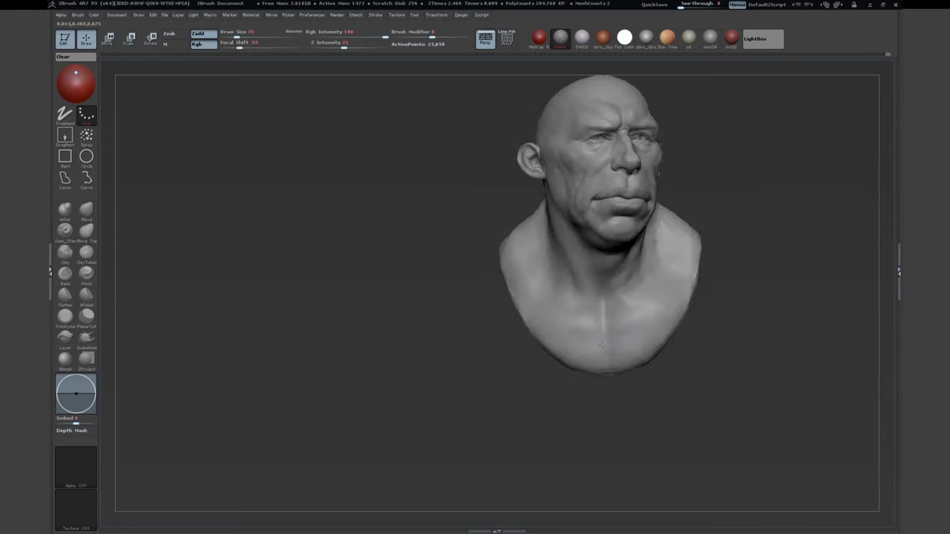
left_click_drag(505, 319, 549, 331)
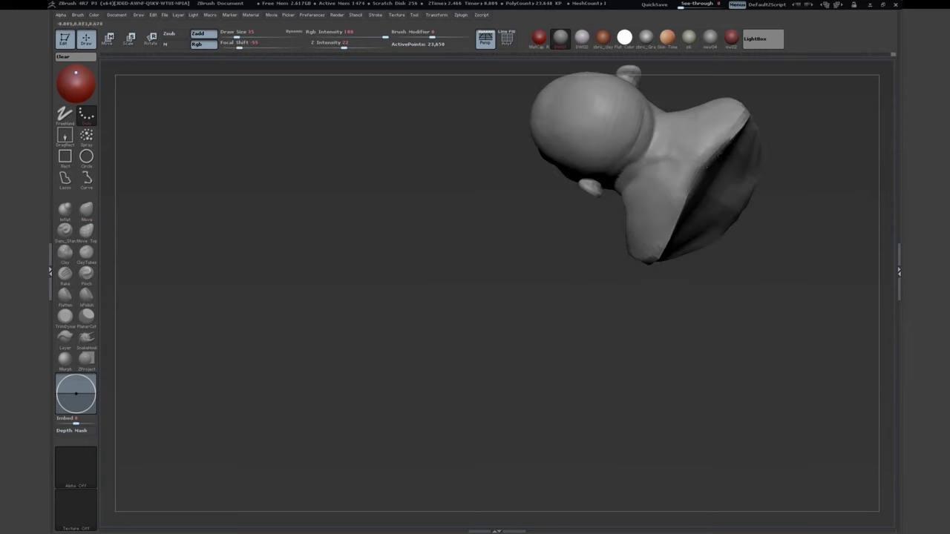
mouse_move(456, 319)
left_mouse_down()
mouse_move(520, 282)
mouse_move(624, 160)
left_mouse_up()
mouse_move(502, 236)
left_mouse_down()
mouse_move(587, 197)
mouse_move(557, 223)
mouse_move(531, 135)
mouse_move(535, 180)
left_mouse_up()
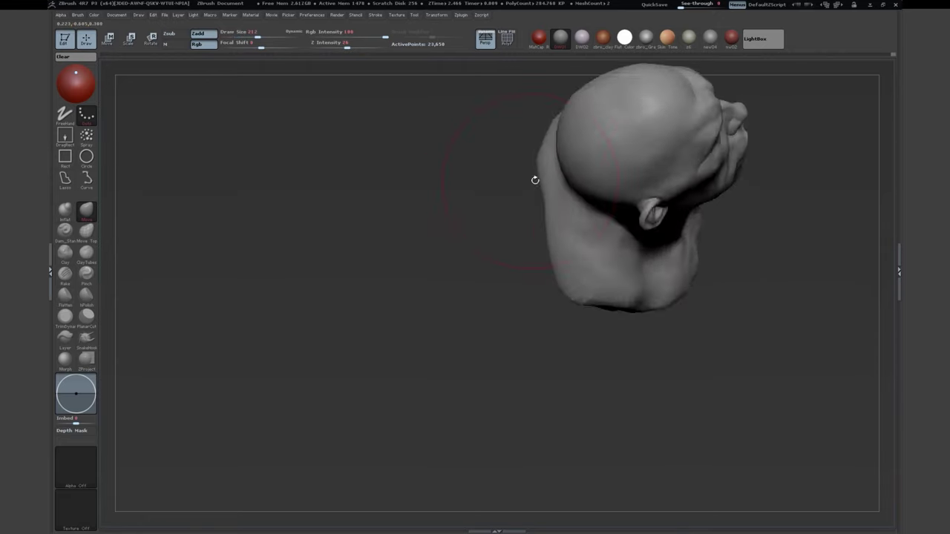
left_click_drag(564, 356, 549, 327, "alt")
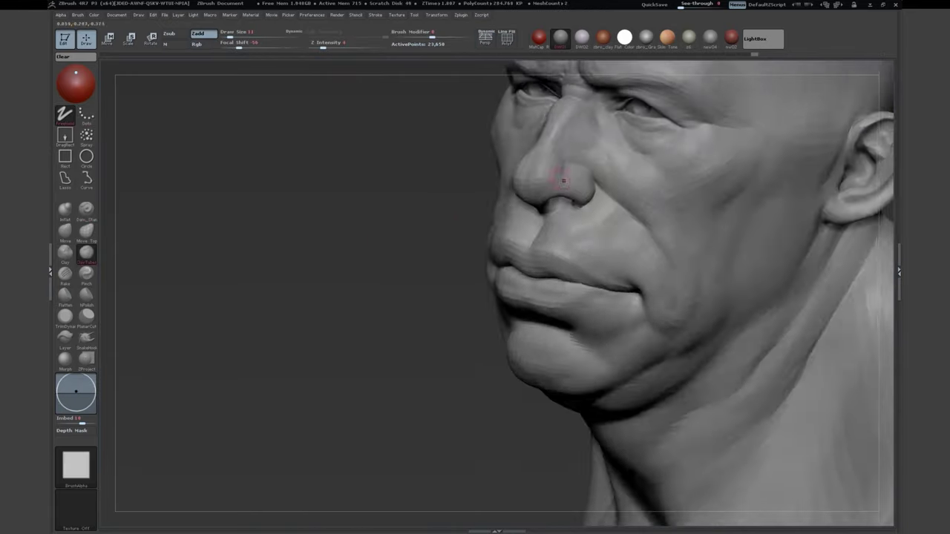
Step: Build up the nose bridge, nostrils and nasolabial area with ClayTubes at draw sizes between 9 and 16
mouse_move(557, 176)
left_mouse_down()
mouse_move(547, 153)
mouse_move(497, 164)
left_mouse_up()
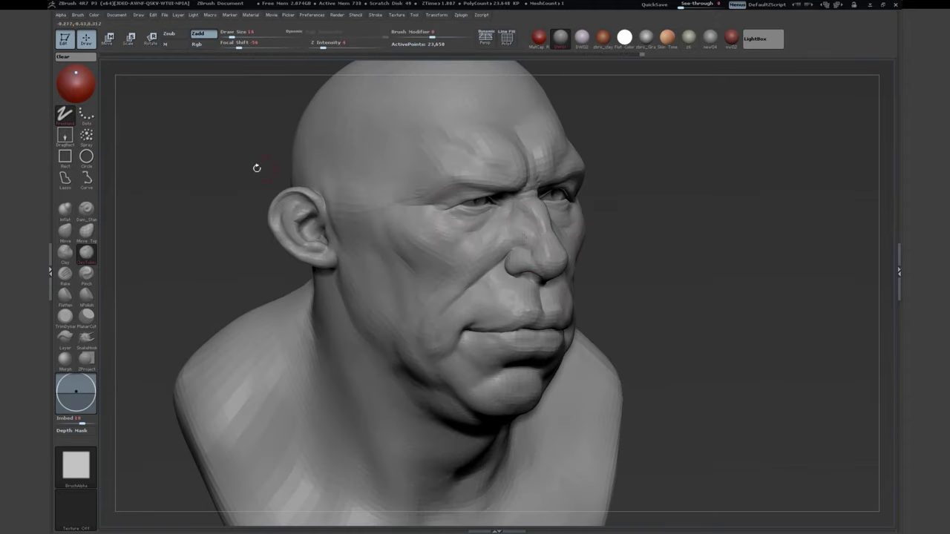
mouse_move(256, 168)
left_mouse_down()
mouse_move(207, 185)
mouse_move(222, 182)
mouse_move(238, 200)
left_mouse_up()
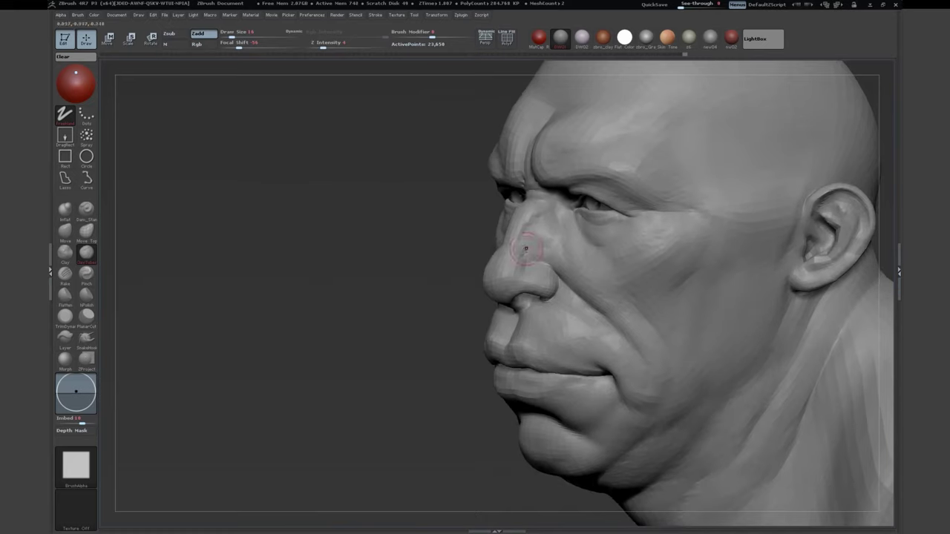
mouse_move(457, 172)
left_mouse_down()
mouse_move(490, 197)
mouse_move(550, 282)
left_mouse_up()
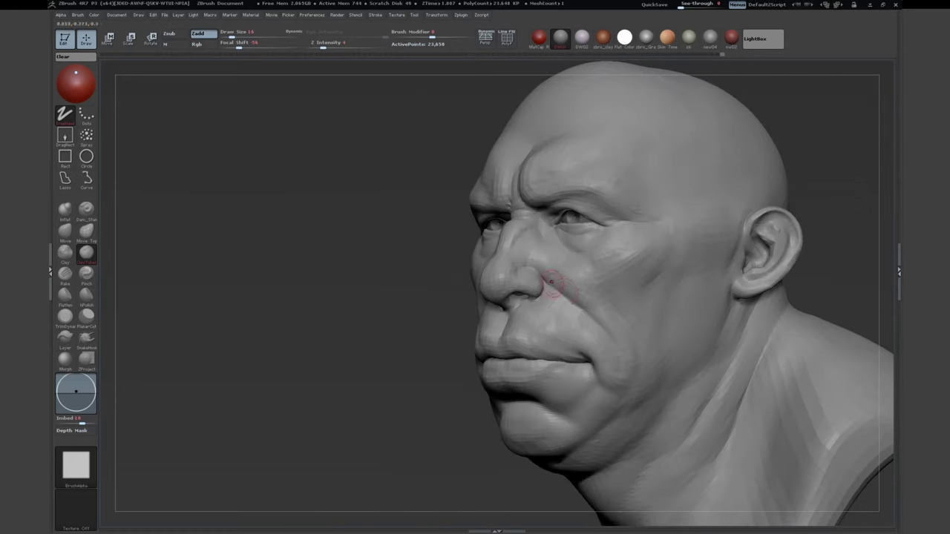
left_click_drag(532, 234, 472, 290)
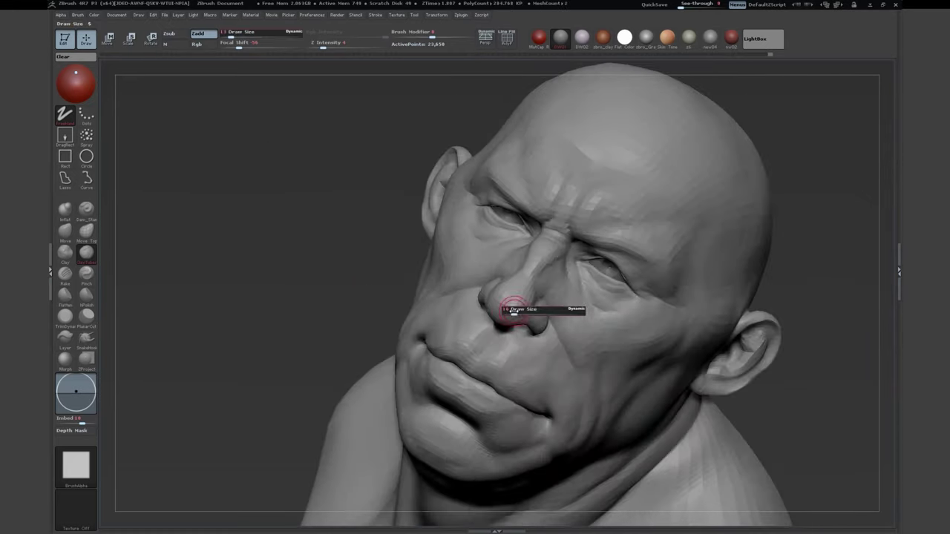
mouse_move(512, 310)
left_mouse_down()
mouse_move(275, 272)
mouse_move(604, 361)
left_mouse_up()
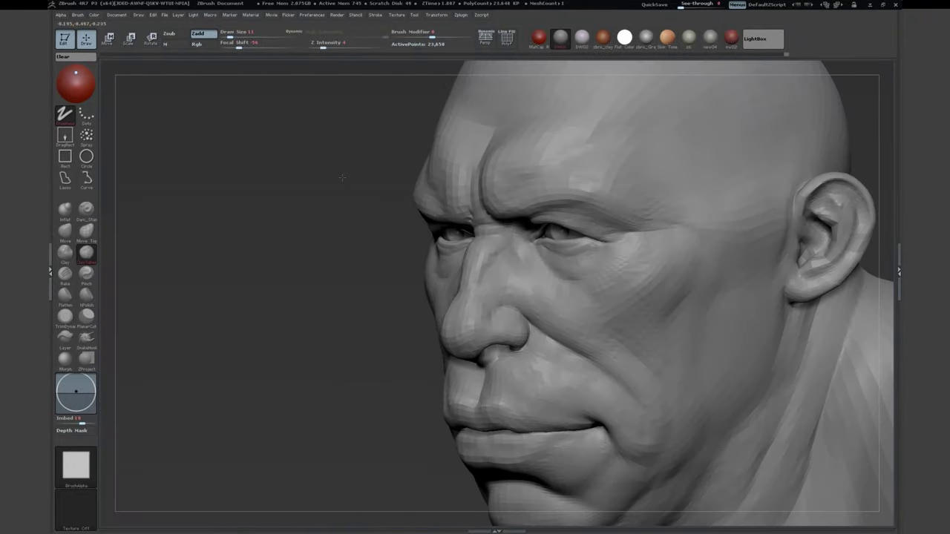
left_click_drag(415, 226, 468, 216)
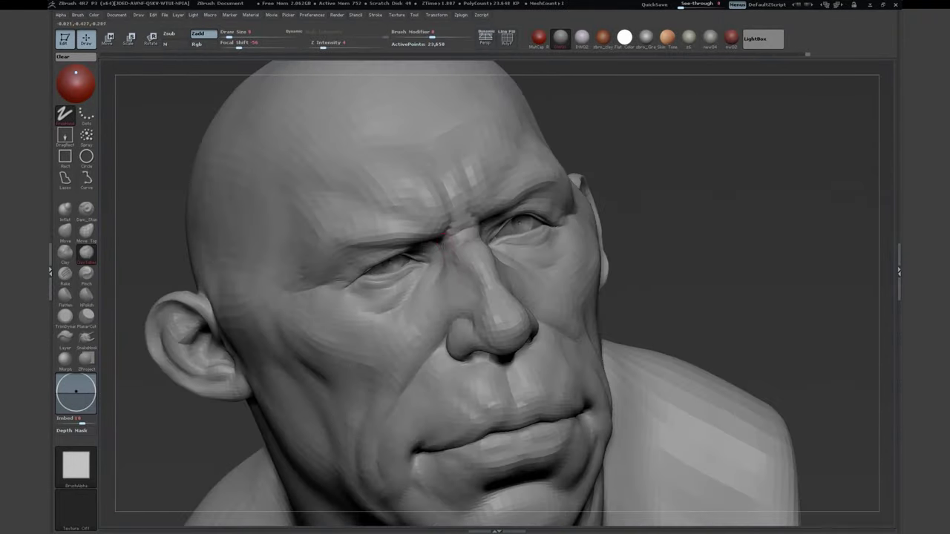
Step: Refine the cheek planes and mouth folds with ClayTubes at draw sizes 14 and 16
left_click_drag(222, 185, 186, 147)
mouse_move(185, 282)
left_mouse_down()
mouse_move(176, 272)
mouse_move(195, 216)
mouse_move(324, 136)
mouse_move(356, 137)
mouse_move(326, 141)
mouse_move(397, 152)
mouse_move(583, 381)
mouse_move(579, 403)
mouse_move(190, 244)
mouse_move(226, 228)
mouse_move(477, 185)
left_mouse_up()
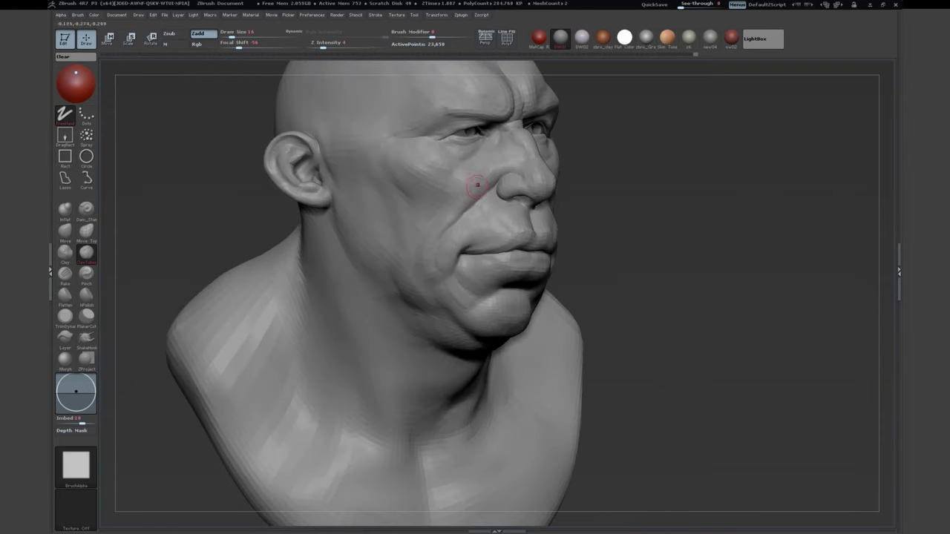
left_click_drag(431, 151, 430, 220)
left_click_drag(466, 154, 314, 281)
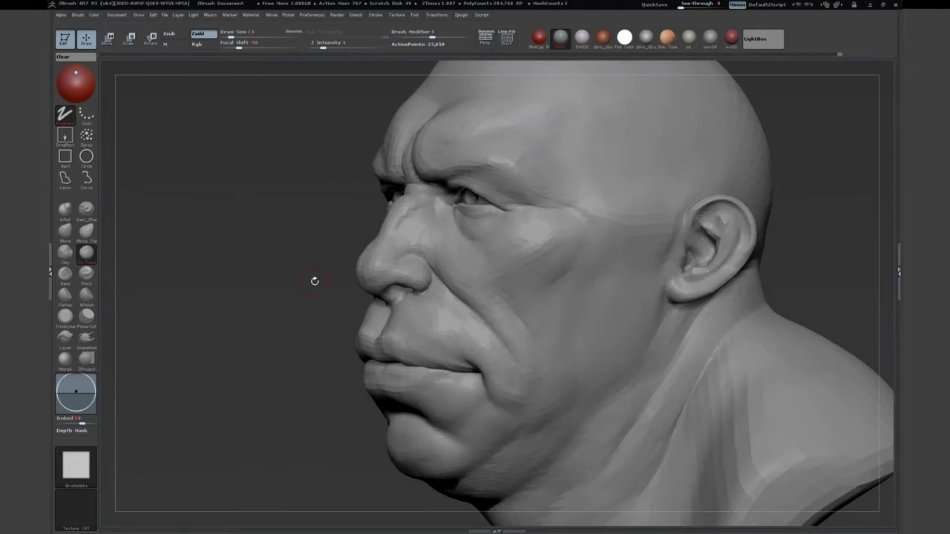
left_click_drag(286, 242, 253, 265)
mouse_move(416, 231)
left_mouse_down()
mouse_move(303, 233)
mouse_move(233, 278)
mouse_move(310, 226)
mouse_move(293, 275)
left_mouse_up()
Step: Build up the chest and collarbone forms with ClayTubes at draw sizes 37 and 41
left_click_drag(576, 221, 606, 365)
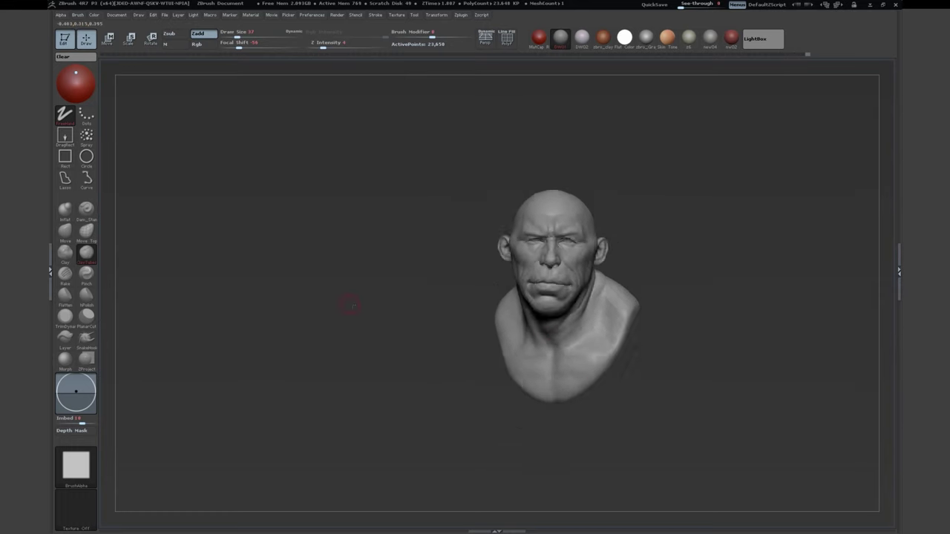
left_click_drag(349, 391, 413, 339)
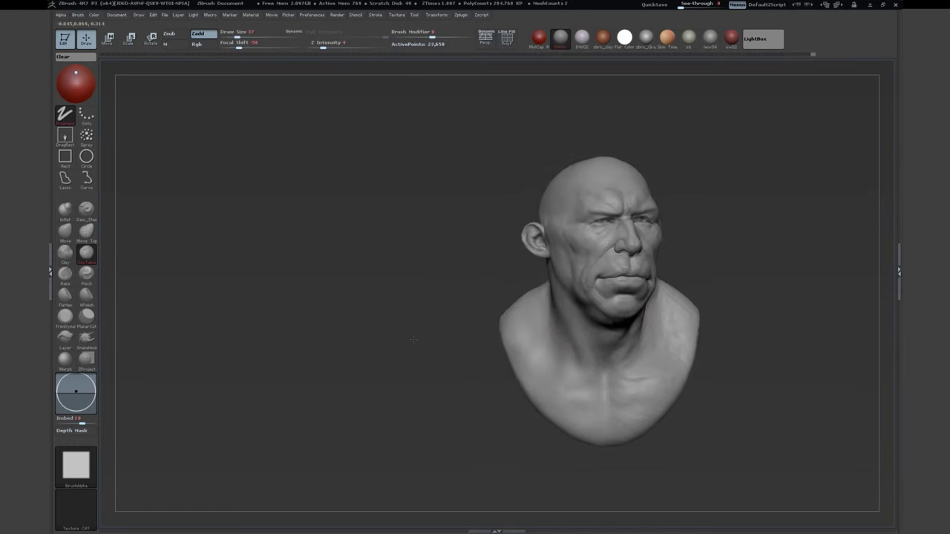
left_click_drag(552, 396, 565, 406)
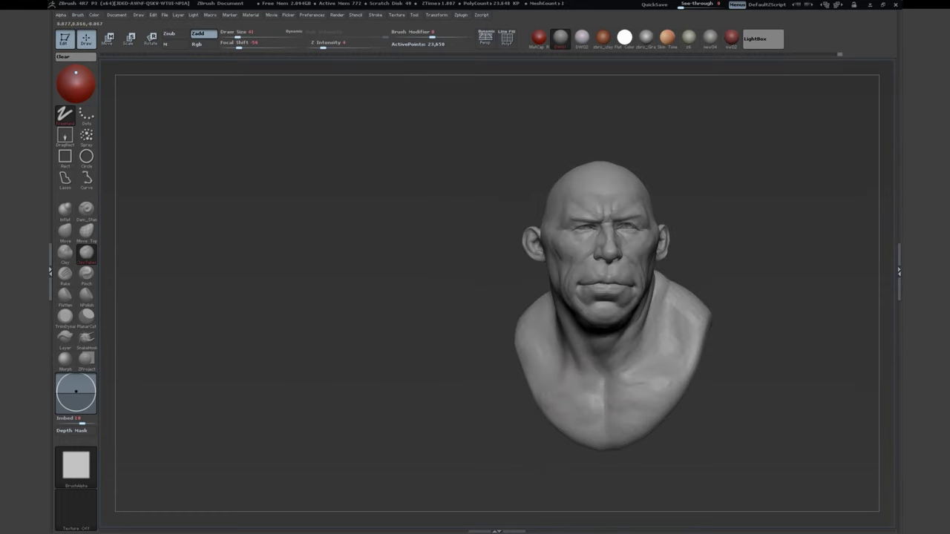
left_click_drag(379, 328, 471, 215)
left_click_drag(353, 272, 296, 159)
Step: Draw a Transpose Rotate line from the eye to adjust the eyeball direction, and return to draw mode
left_click_drag(419, 158, 296, 158)
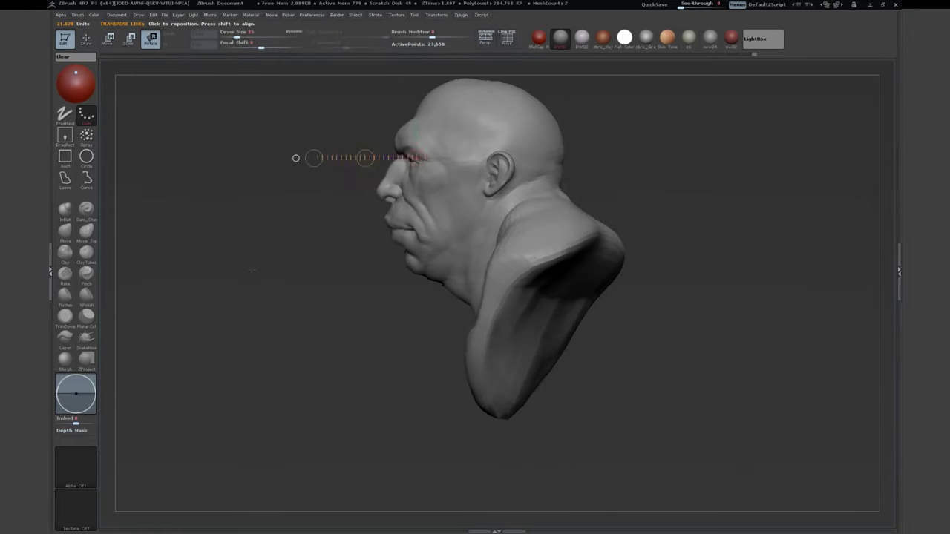
left_click_drag(300, 313, 300, 179)
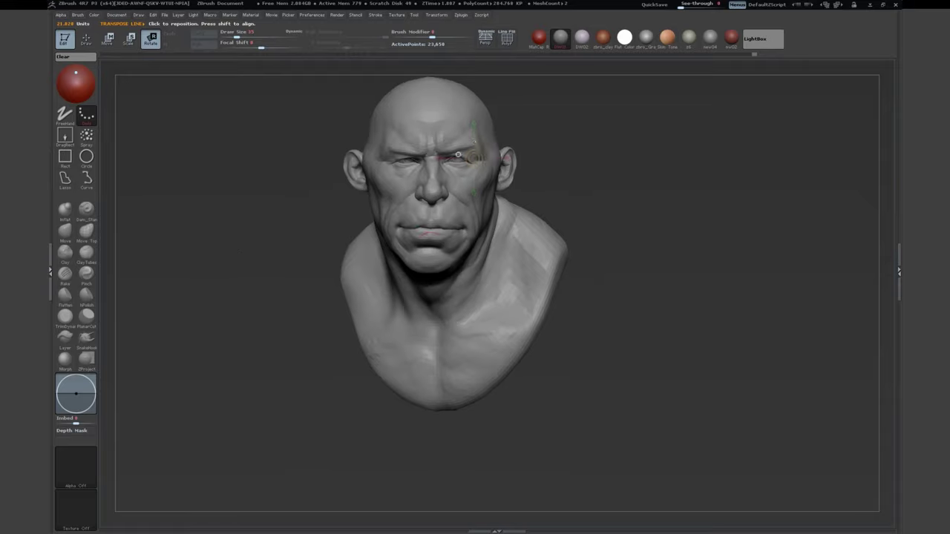
key("q")
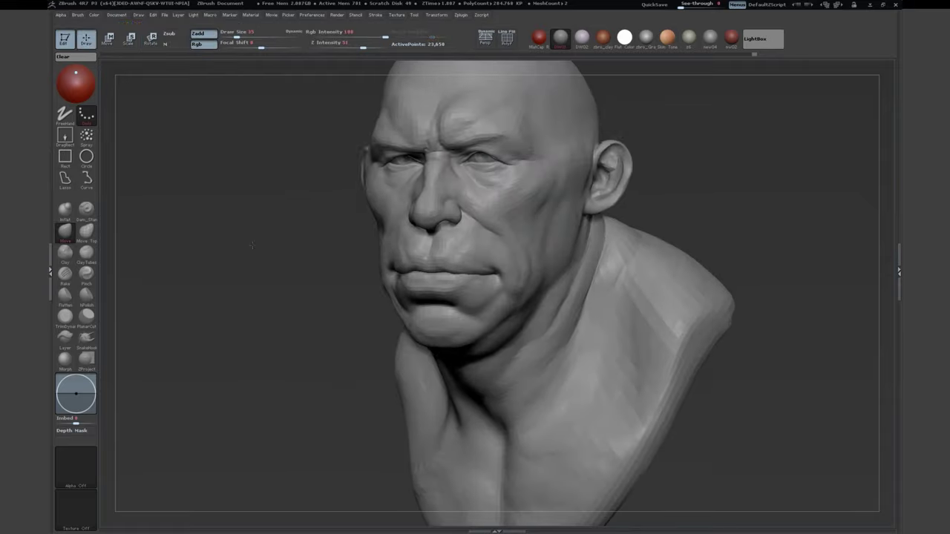
Step: Refine the facial contours around the eyes and mouth with the Move brush at draw sizes between 12 and 35
left_click_drag(252, 245, 454, 167)
key("s")
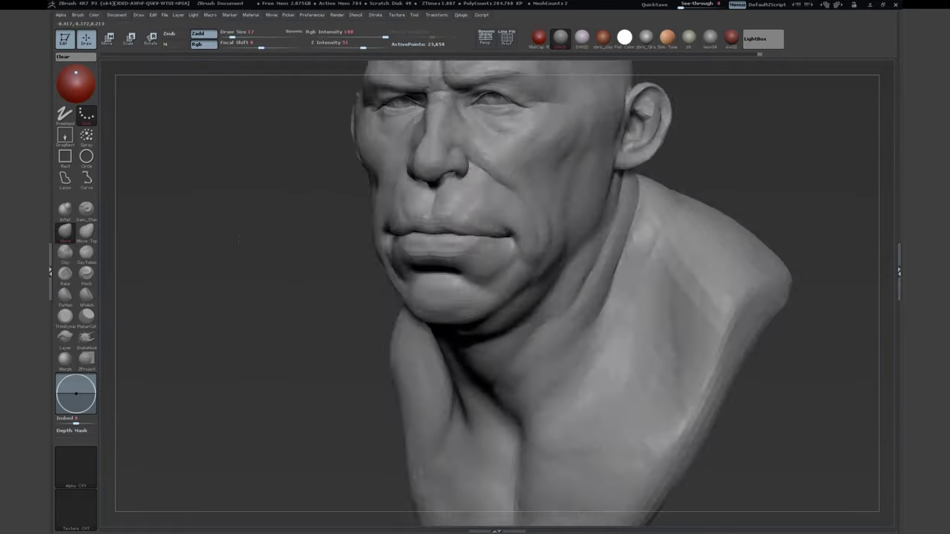
mouse_move(415, 245)
left_mouse_down()
mouse_move(435, 227)
mouse_move(463, 229)
mouse_move(301, 272)
mouse_move(251, 209)
mouse_move(315, 172)
left_mouse_up()
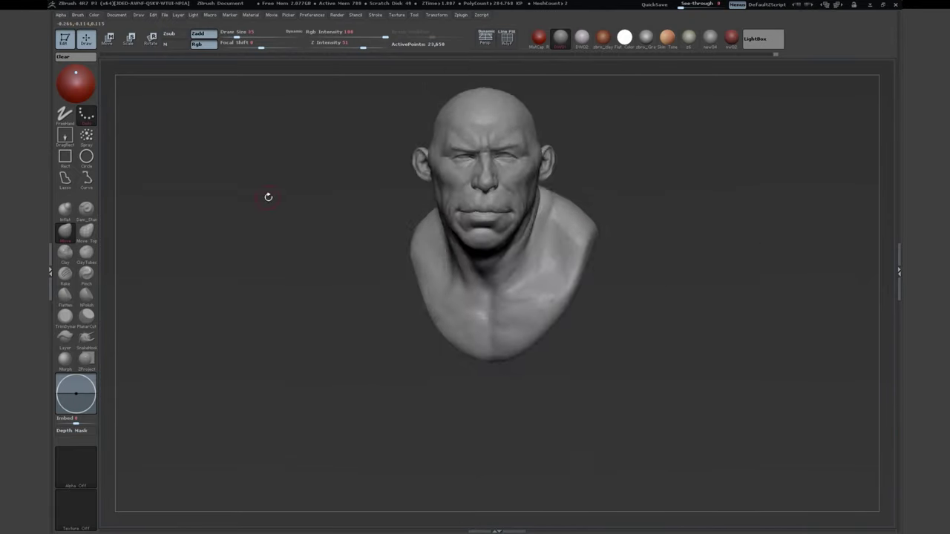
Step: Build up the skull and under-eye forms with ClayTubes at draw sizes between 16 and 44
key("s")
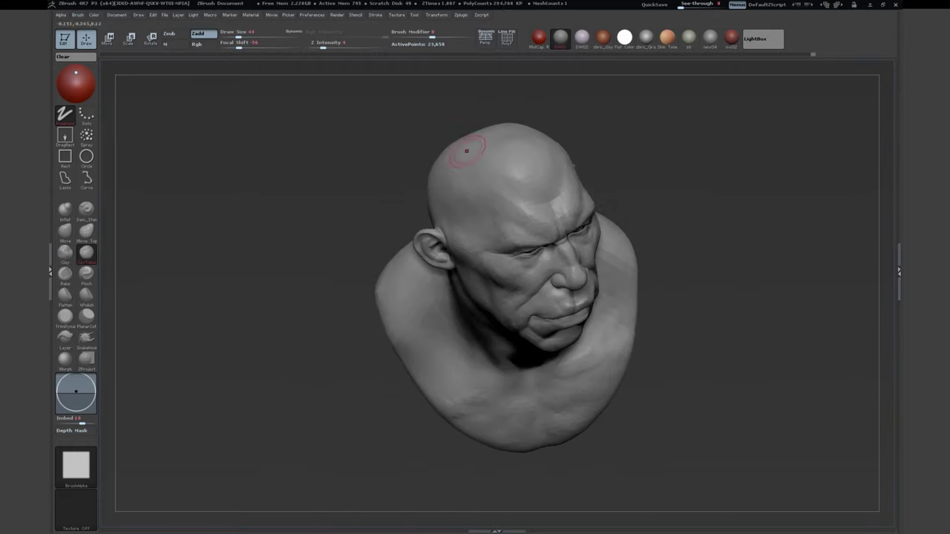
left_click_drag(349, 311, 337, 217)
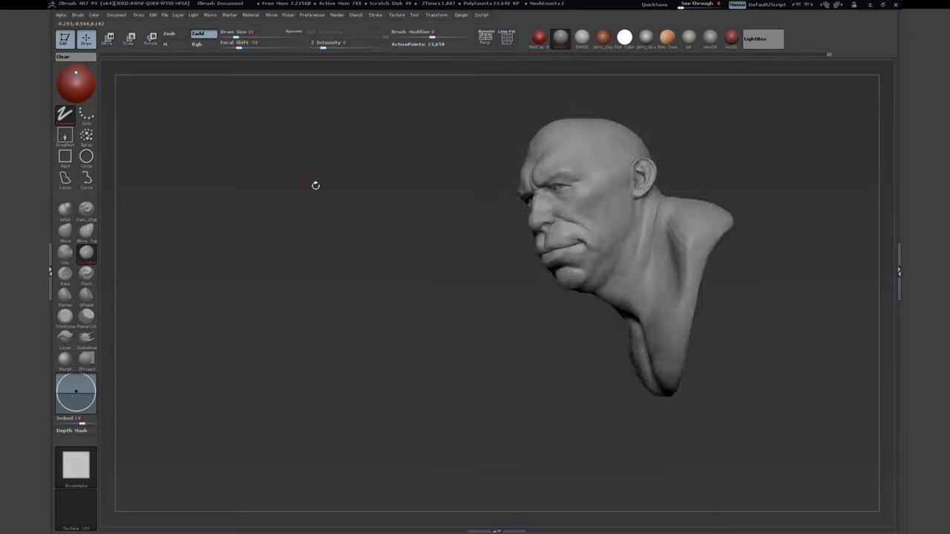
left_click_drag(314, 185, 497, 216)
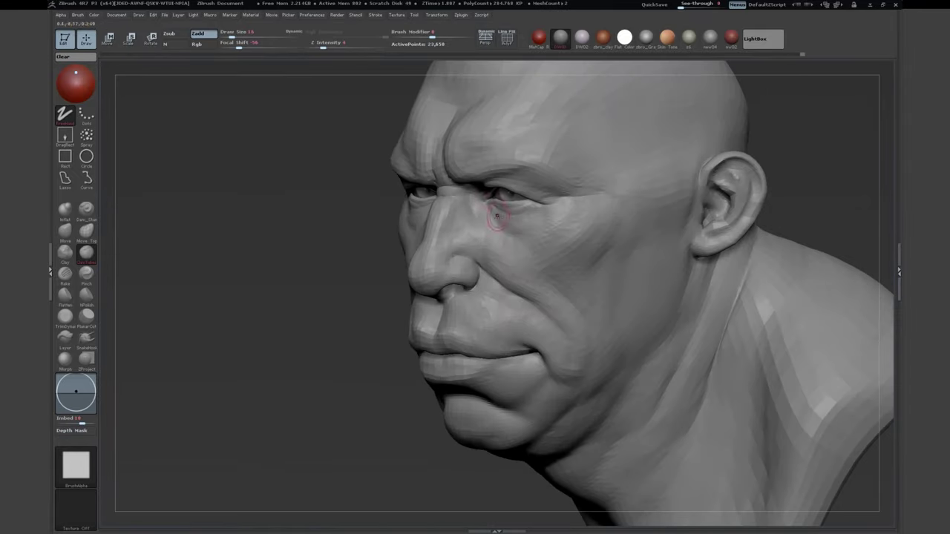
Step: Build up and refine the under-eye, cheek and mouth forms with ClayTubes at small draw sizes, including 16 and 12
left_click_drag(380, 171, 550, 215)
key("s")
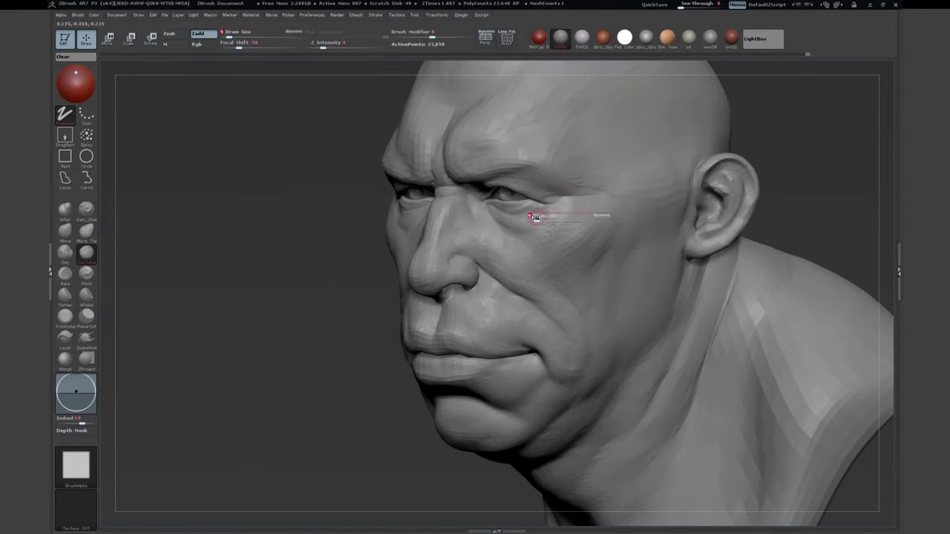
left_click_drag(466, 181, 608, 220)
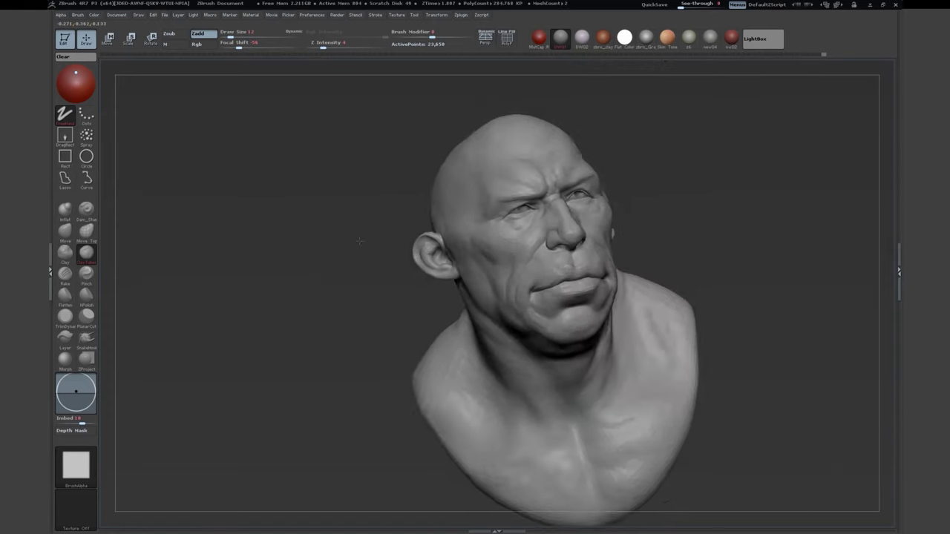
mouse_move(359, 241)
left_mouse_down()
mouse_move(386, 245)
mouse_move(351, 268)
left_mouse_up()
key("s")
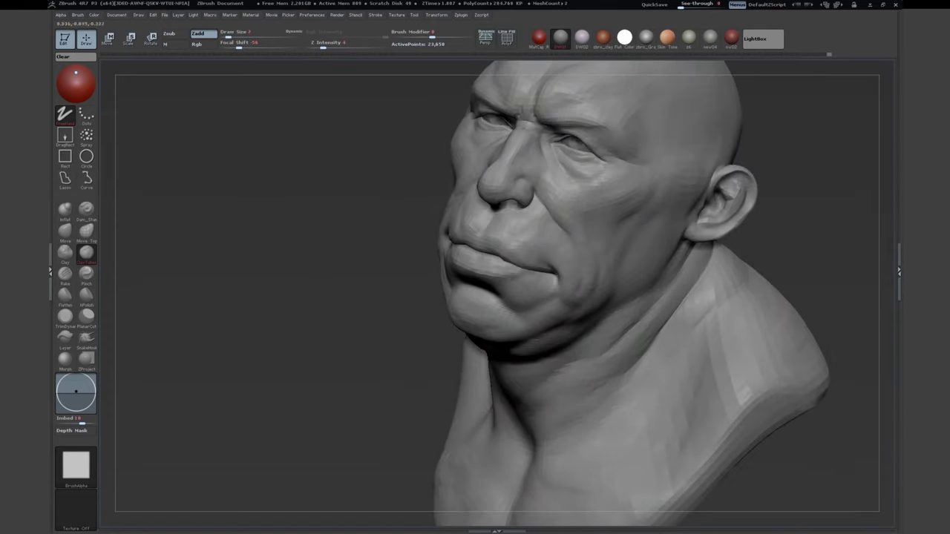
left_click_drag(311, 260, 286, 304)
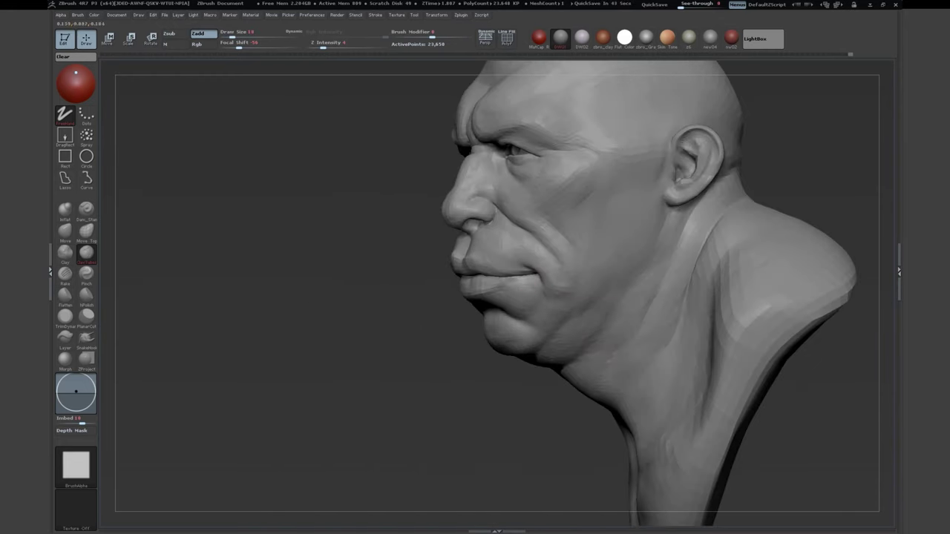
left_click_drag(311, 290, 549, 259)
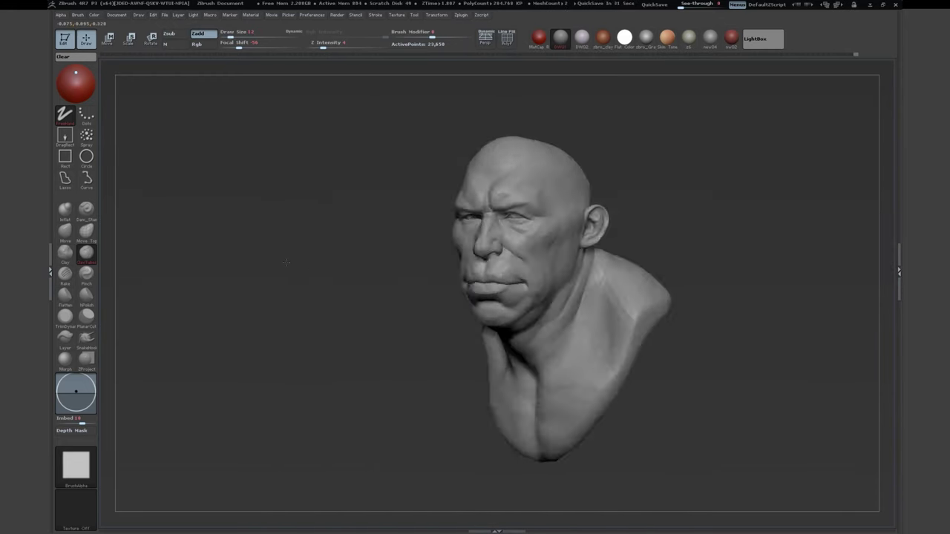
Step: Adjust the facial contours with the Move brush and refine the lower lip with ClayTubes at draw size 12
left_click_drag(286, 261, 356, 260)
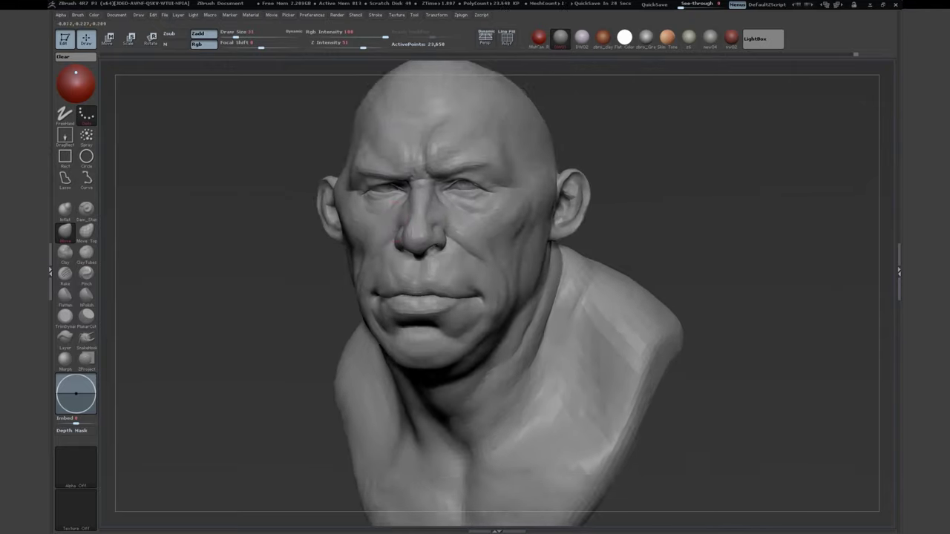
left_click_drag(230, 248, 159, 248)
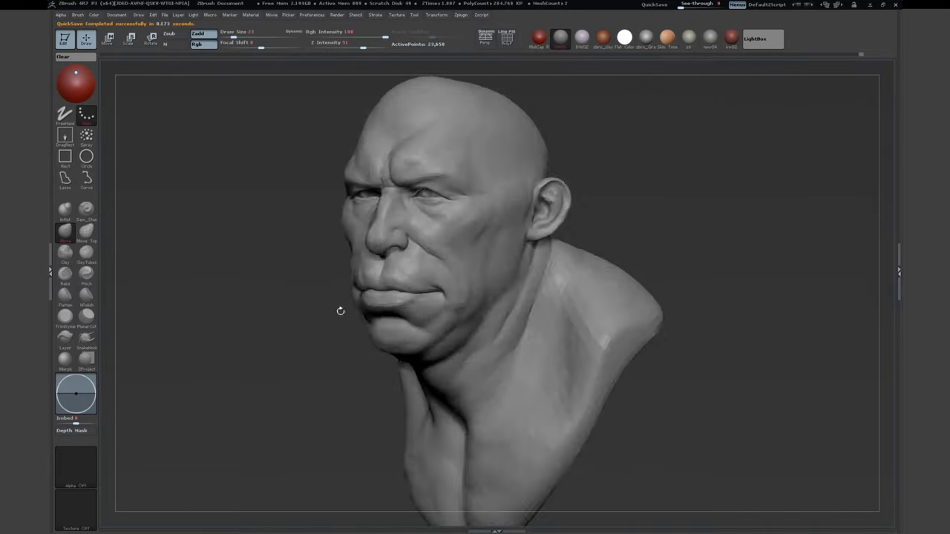
left_click_drag(339, 312, 275, 206)
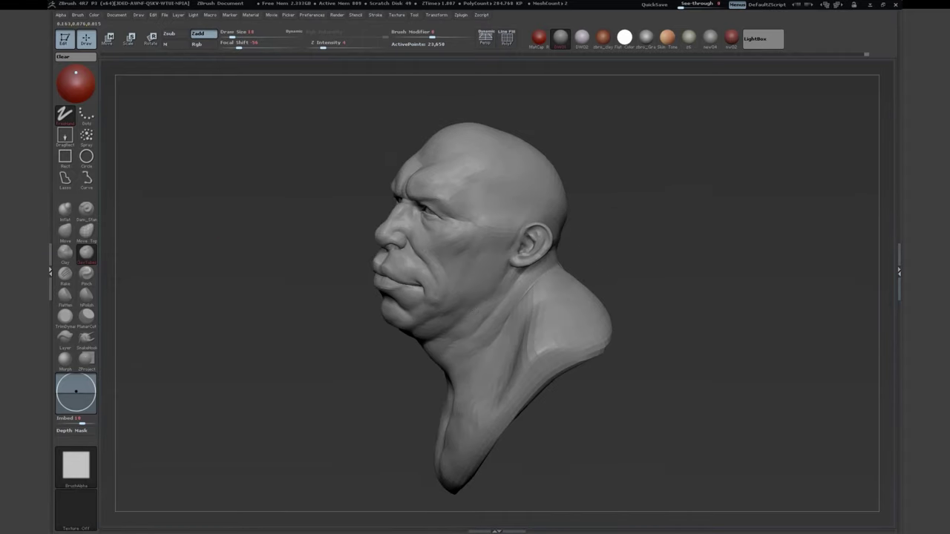
key("s")
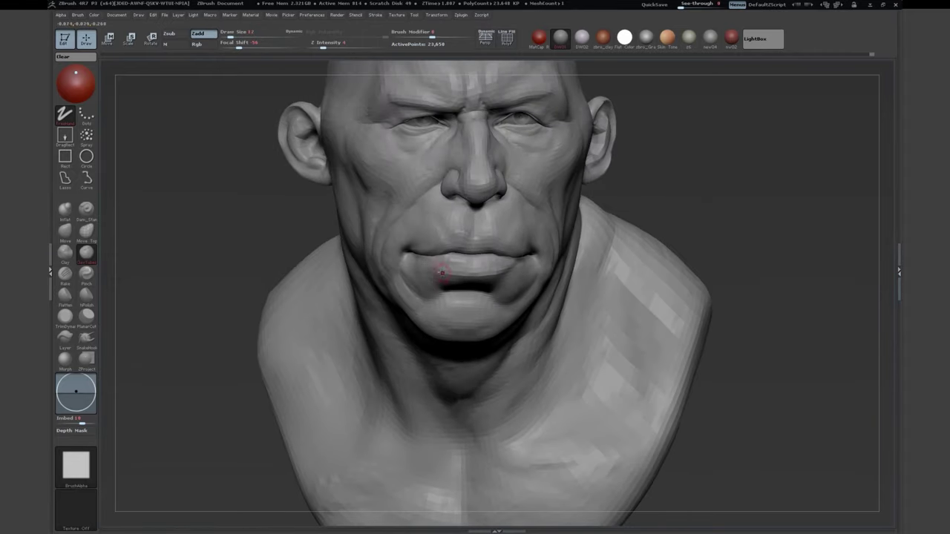
right_click_drag(442, 273, 423, 280)
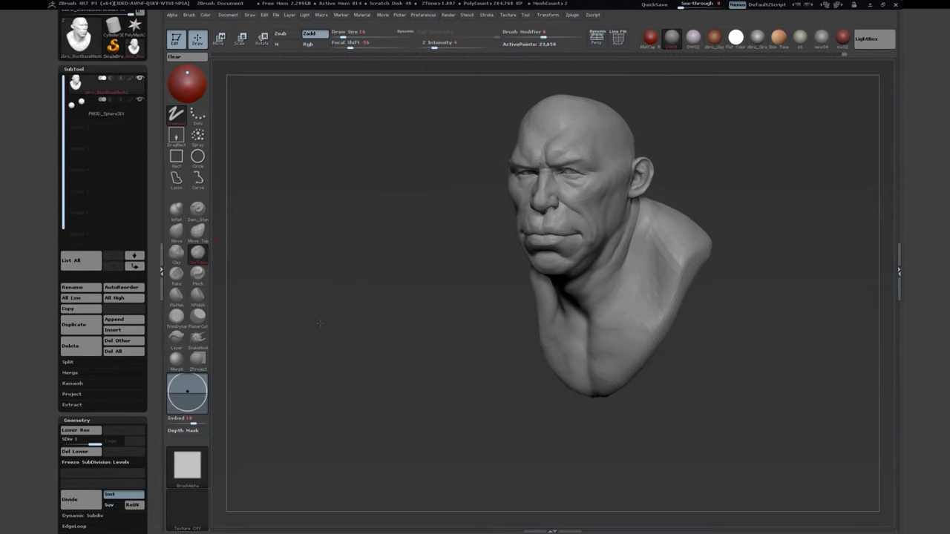
Step: Paint a tank-top shaped mask over the bust's shoulders, chest and back at subdivision level 4
key("s")
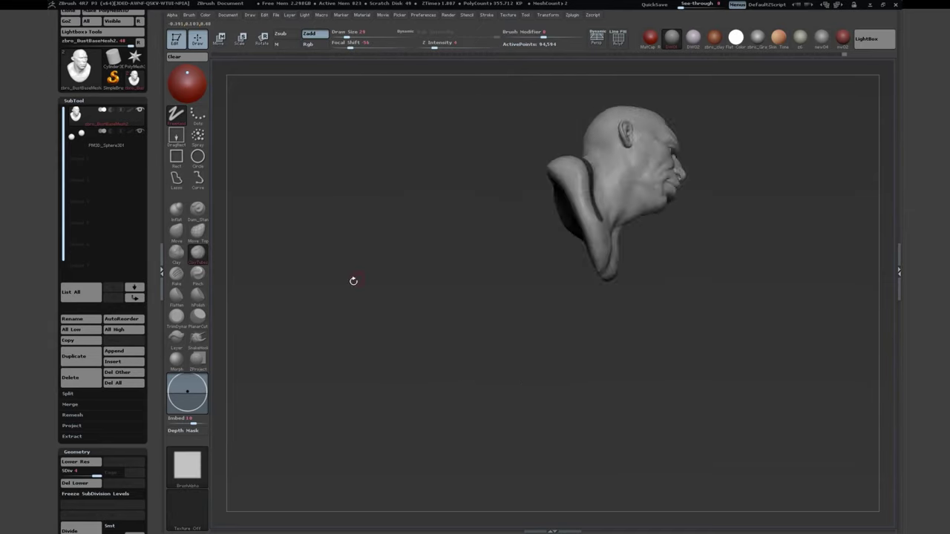
left_click_drag(354, 278, 329, 305)
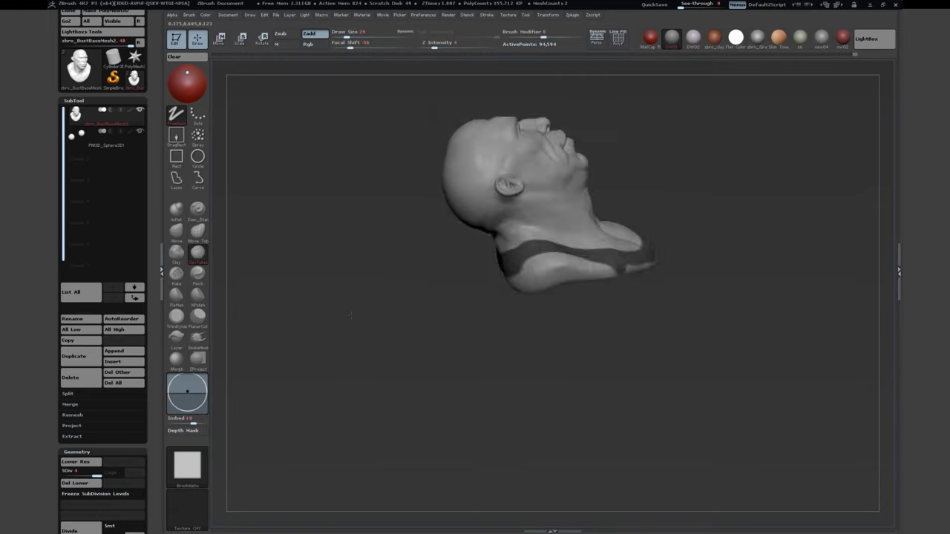
mouse_move(351, 315)
left_mouse_down()
mouse_move(388, 282)
mouse_move(361, 269)
mouse_move(403, 366)
mouse_move(427, 276)
left_mouse_up()
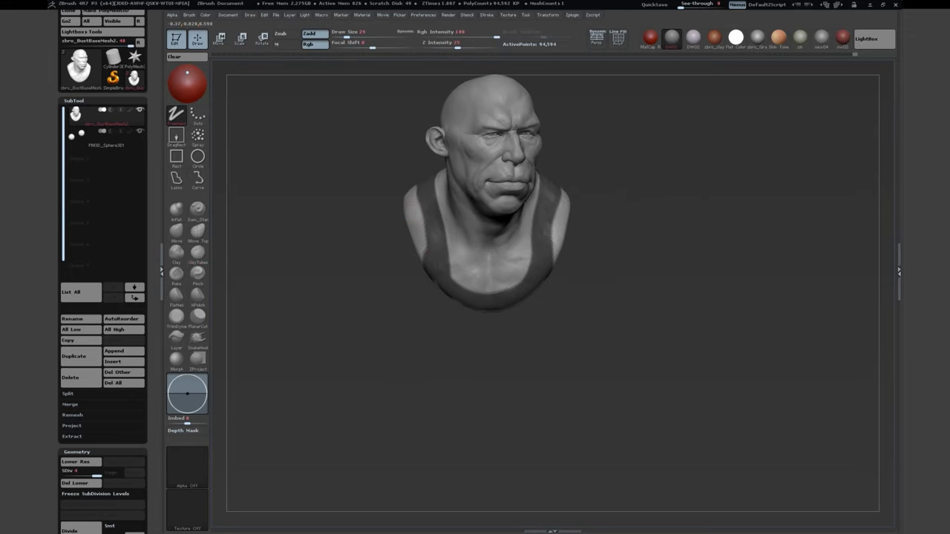
mouse_move(438, 341)
left_mouse_down()
mouse_move(447, 275)
mouse_move(339, 287)
mouse_move(342, 380)
mouse_move(416, 381)
left_mouse_up()
left_click(72, 415)
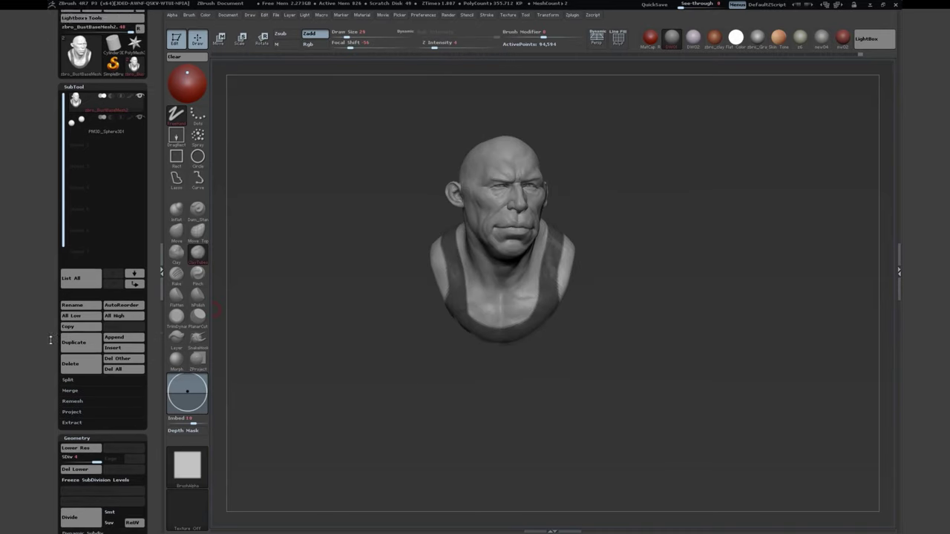
left_click(74, 385)
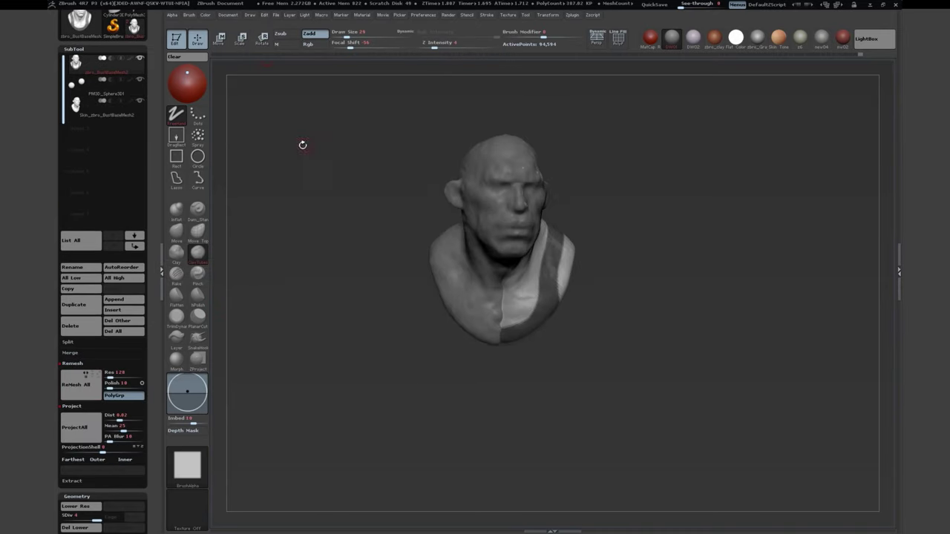
left_click(69, 326)
left_click(144, 343)
Step: Extract the masked tank-top area as a new subtool with thickness 0.02 and smoothing 5, and accept it
left_click_drag(260, 302, 455, 262)
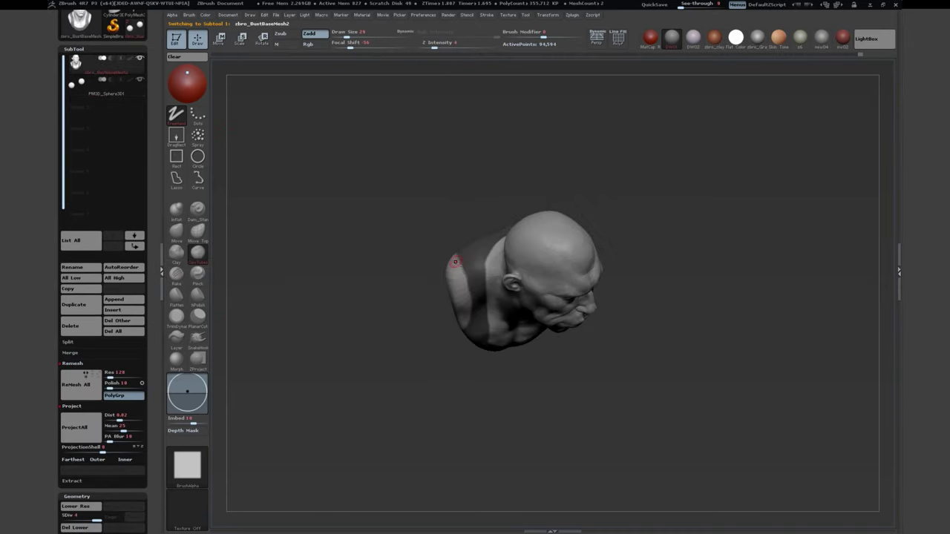
left_click_drag(416, 296, 484, 255)
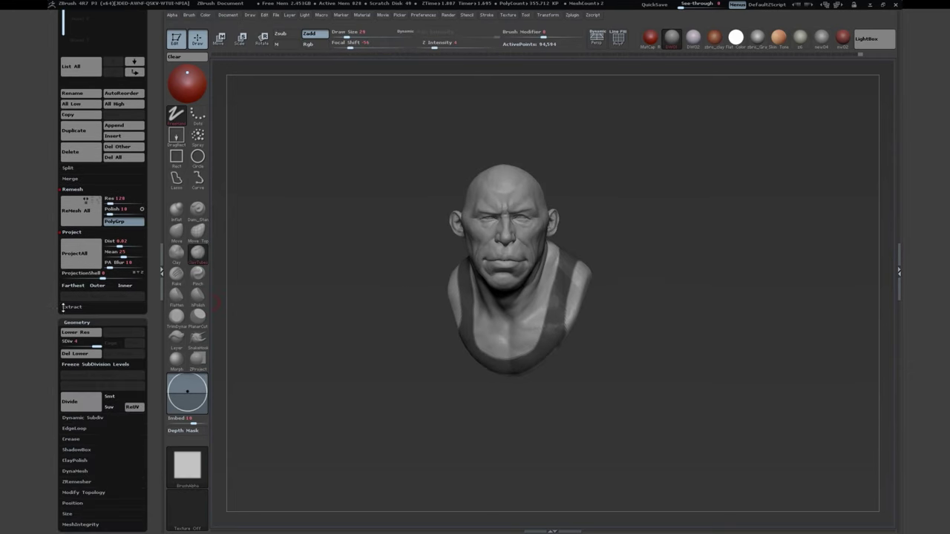
left_click(65, 307)
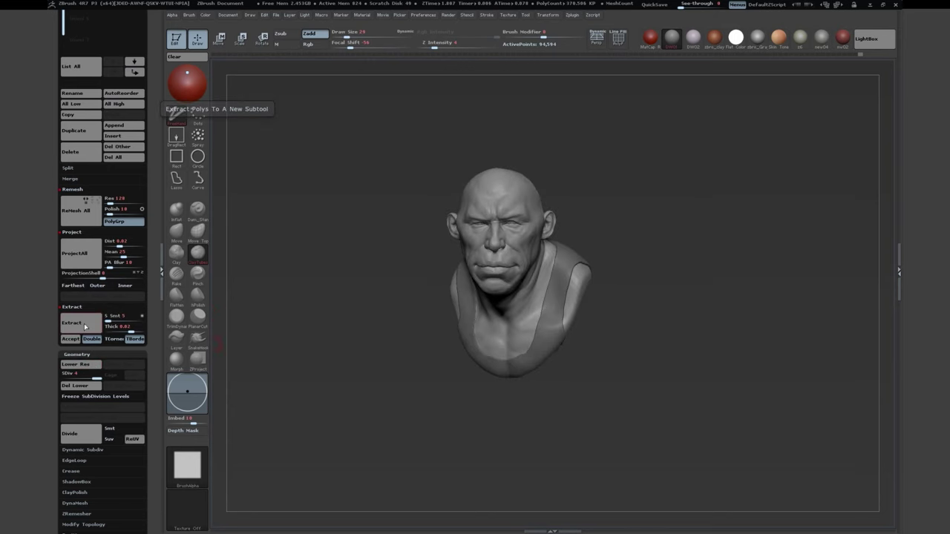
left_click(70, 339)
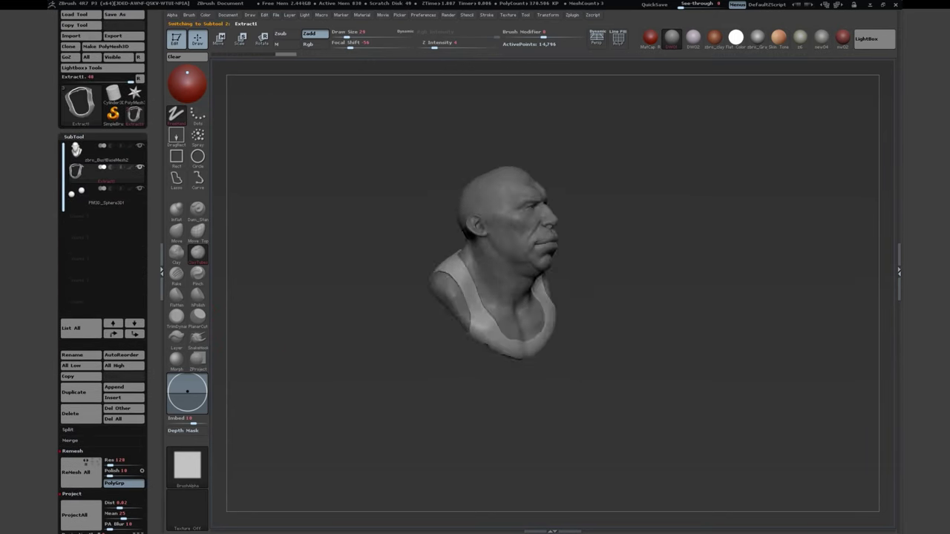
Step: Fit the extracted tank top's straps and neckline to the shoulders and chest with the Move brush
left_click_drag(310, 311, 313, 298)
mouse_move(460, 243)
left_mouse_down()
mouse_move(505, 246)
mouse_move(452, 260)
mouse_move(520, 326)
mouse_move(509, 249)
mouse_move(382, 322)
mouse_move(454, 319)
left_mouse_up()
key("b")
key("m")
key("v")
left_click_drag(389, 273, 553, 288)
mouse_move(512, 326)
left_mouse_down()
mouse_move(564, 325)
mouse_move(531, 294)
mouse_move(434, 267)
mouse_move(382, 176)
mouse_move(276, 198)
mouse_move(429, 224)
mouse_move(375, 252)
mouse_move(348, 245)
mouse_move(394, 237)
mouse_move(424, 191)
mouse_move(383, 234)
mouse_move(259, 276)
mouse_move(470, 244)
left_mouse_up()
key("b")
key("m")
key("v")
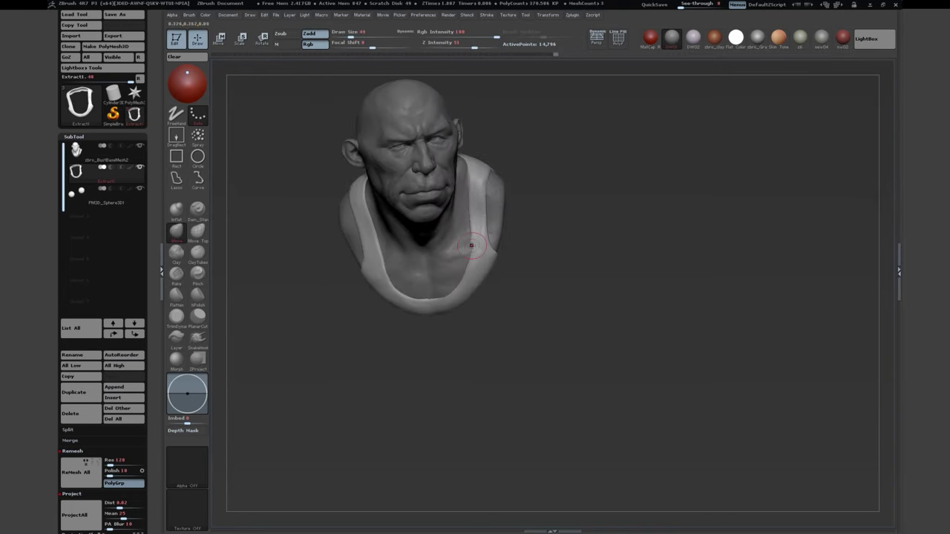
Step: Refine the tank top's armhole and side edges with the Move brush at smaller draw sizes, down to 27
mouse_move(371, 349)
left_mouse_down()
mouse_move(334, 329)
mouse_move(392, 244)
left_mouse_up()
key("s")
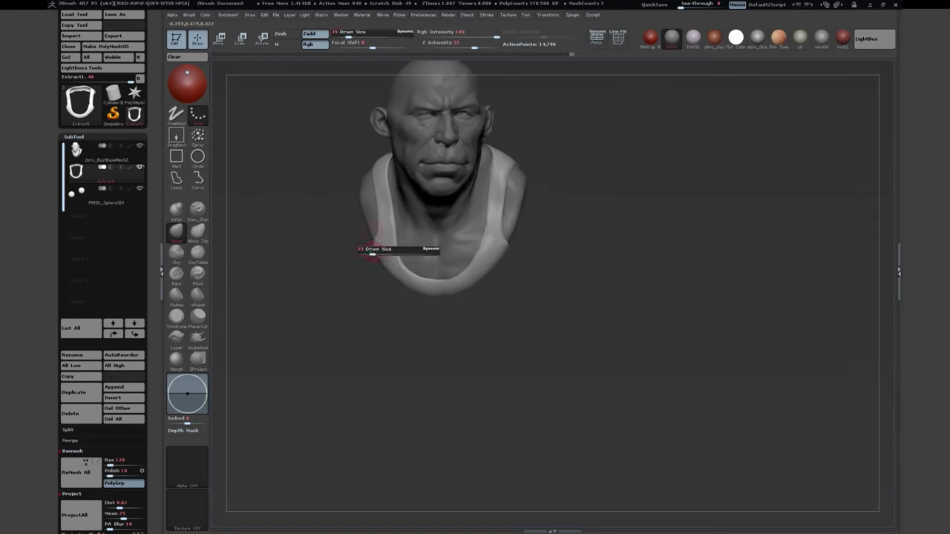
key("b")
key("s")
key("t")
left_click_drag(438, 297, 372, 282)
Step: Extend the tank top's lower front downward with a Transpose Move line, undoing the excess adjustment
key("space")
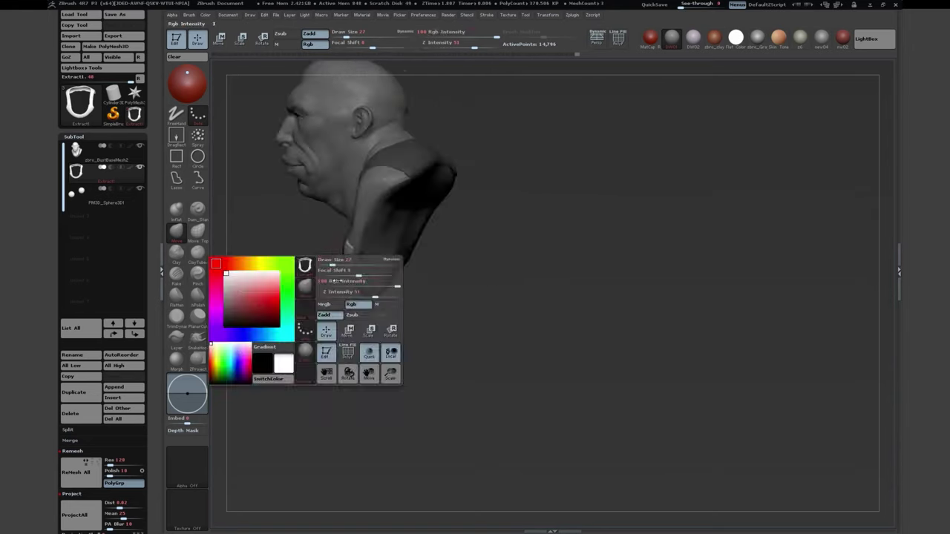
key("w")
mouse_move(397, 324)
left_mouse_down()
mouse_move(394, 300)
mouse_move(400, 338)
left_mouse_up()
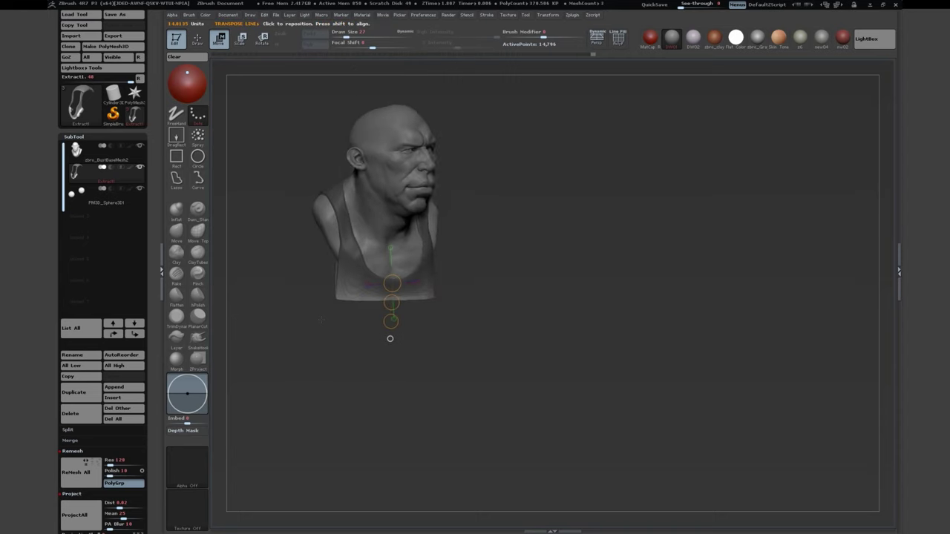
left_click_drag(271, 339, 246, 70)
key("space")
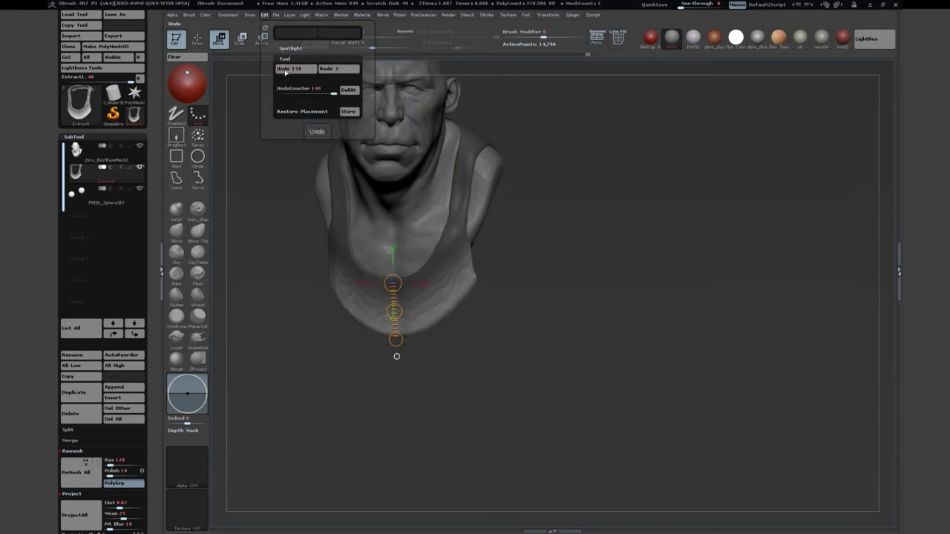
Step: Smooth the tank top's extended front and round its lower hem with the Move brush, down to draw size 18
left_click_drag(306, 304, 240, 317)
key("q")
left_click_drag(318, 209, 297, 211)
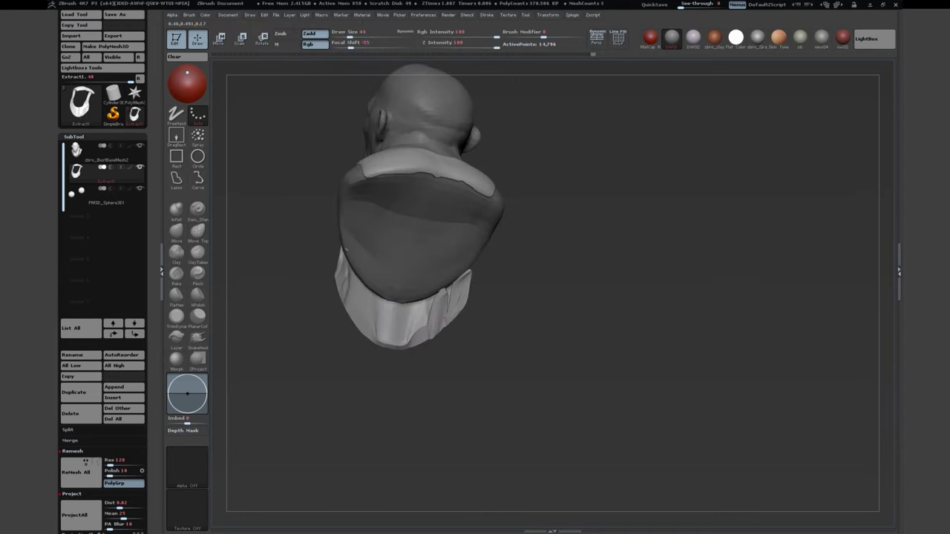
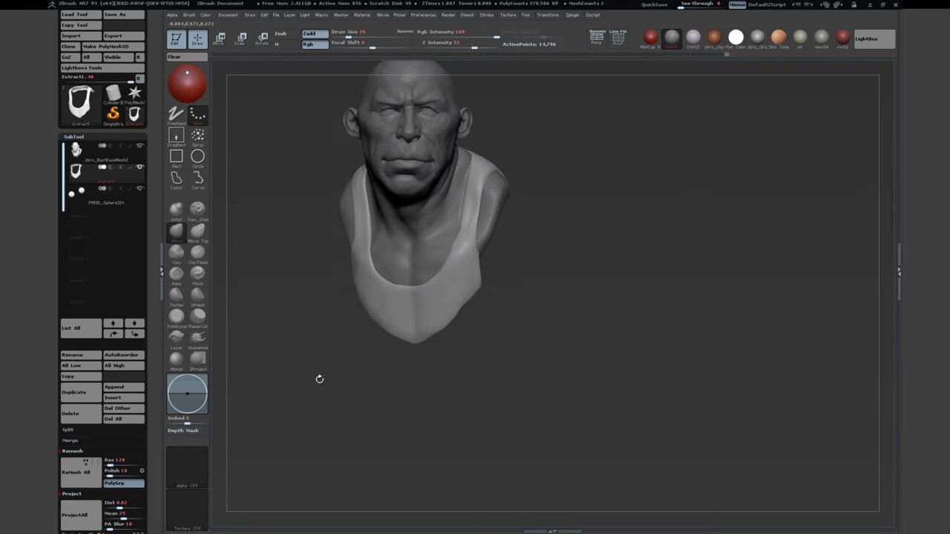
left_click_drag(474, 288, 417, 340)
key("b")
key("m")
key("v")
mouse_move(460, 310)
left_mouse_down()
mouse_move(393, 297)
mouse_move(331, 268)
left_mouse_up()
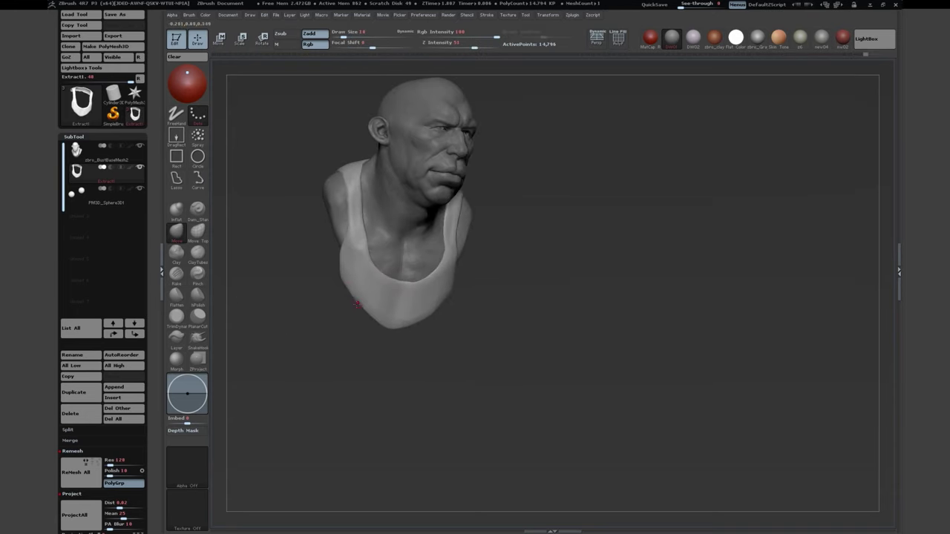
Step: Extend the tank top's back panel downward with Transpose Move and return to draw mode
mouse_move(388, 322)
left_mouse_down()
mouse_move(333, 283)
mouse_move(294, 334)
mouse_move(385, 342)
mouse_move(520, 305)
left_mouse_up()
mouse_move(386, 349)
left_mouse_down()
mouse_move(346, 335)
mouse_move(342, 394)
mouse_move(356, 327)
left_mouse_up()
key("space")
left_click_drag(381, 231, 475, 245)
key("w")
mouse_move(443, 178)
left_mouse_down()
mouse_move(499, 216)
mouse_move(426, 196)
mouse_move(418, 218)
mouse_move(498, 244)
mouse_move(492, 230)
left_mouse_up()
key("q")
Step: Pull the tank top's back panel outward and around the shoulders with the Move brush at draw size 177
key("b")
key("m")
key("v")
left_click_drag(564, 253, 406, 262)
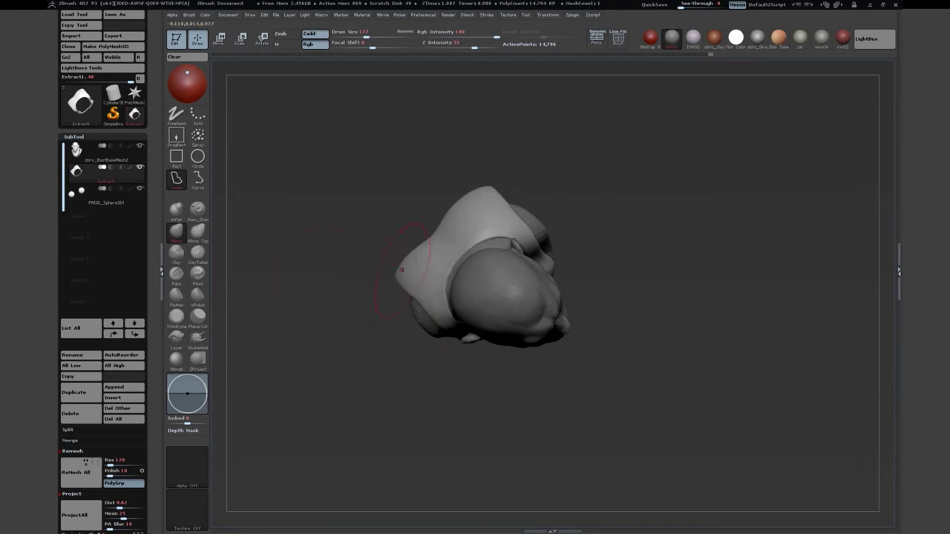
left_click_drag(326, 223, 322, 273)
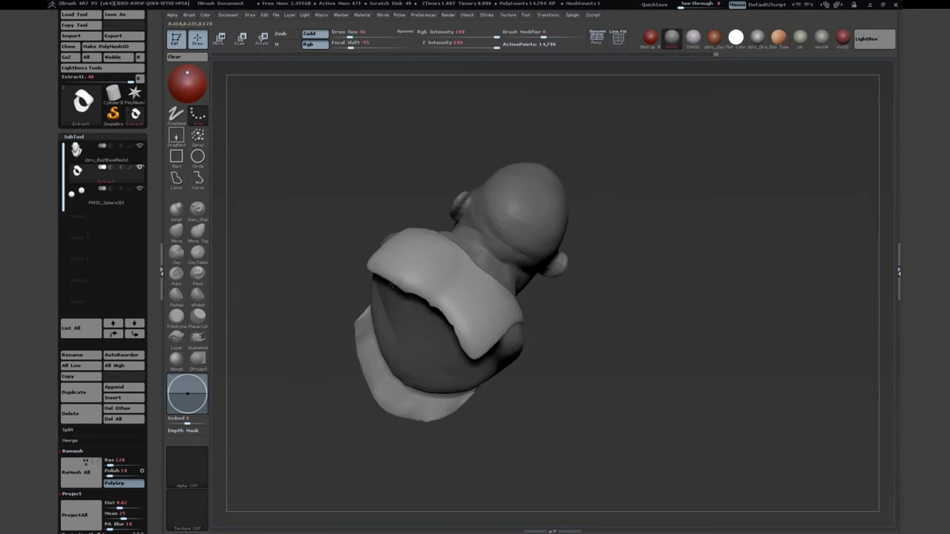
Step: Smooth the back panel's ragged hem at draw size 46 and lower it with the Move brush at draw size 177
left_click_drag(453, 324, 452, 310)
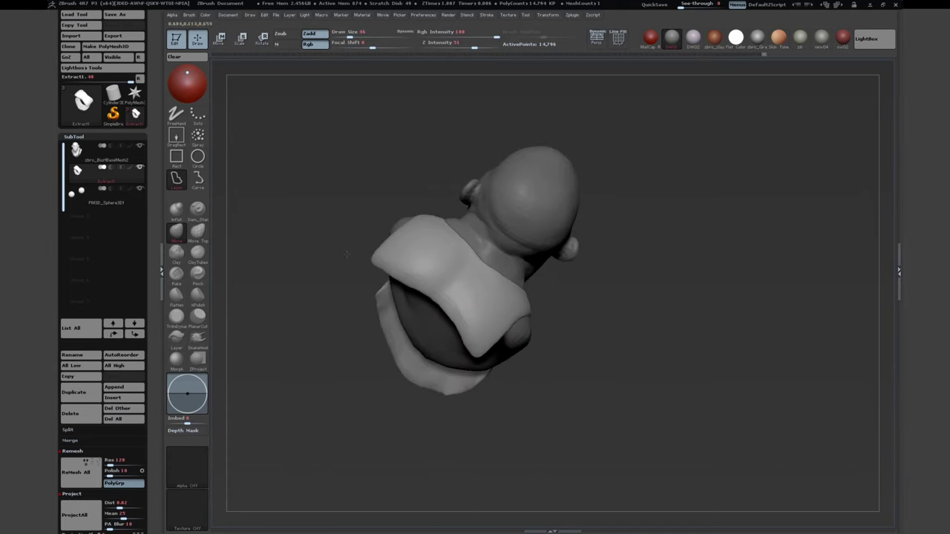
left_click_drag(346, 255, 448, 336)
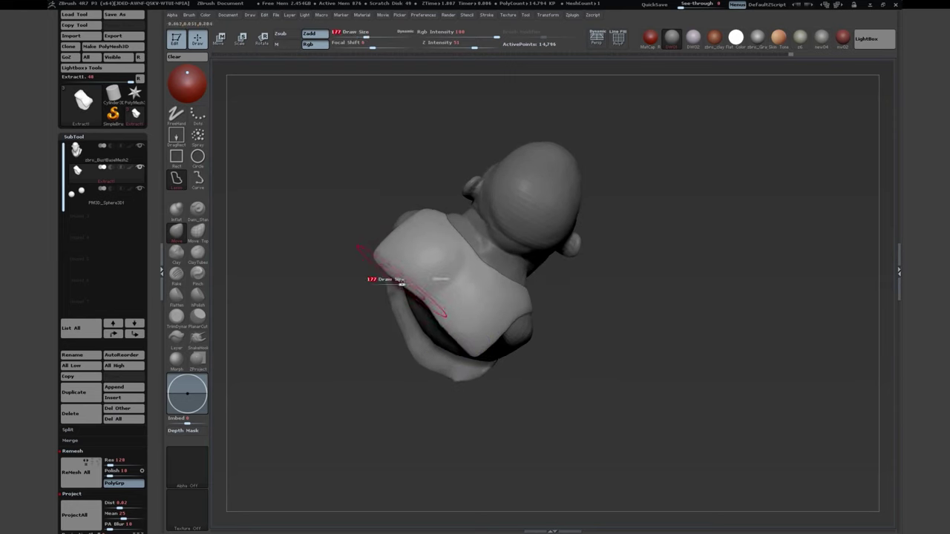
left_click_drag(401, 282, 376, 259)
left_click_drag(325, 227, 446, 312)
Step: Select the bust subtool, mask its upper part, extend the lower torso downward with Transpose Move, and return to draw mode
left_click(549, 282, "alt")
left_click_drag(549, 282, 311, 253)
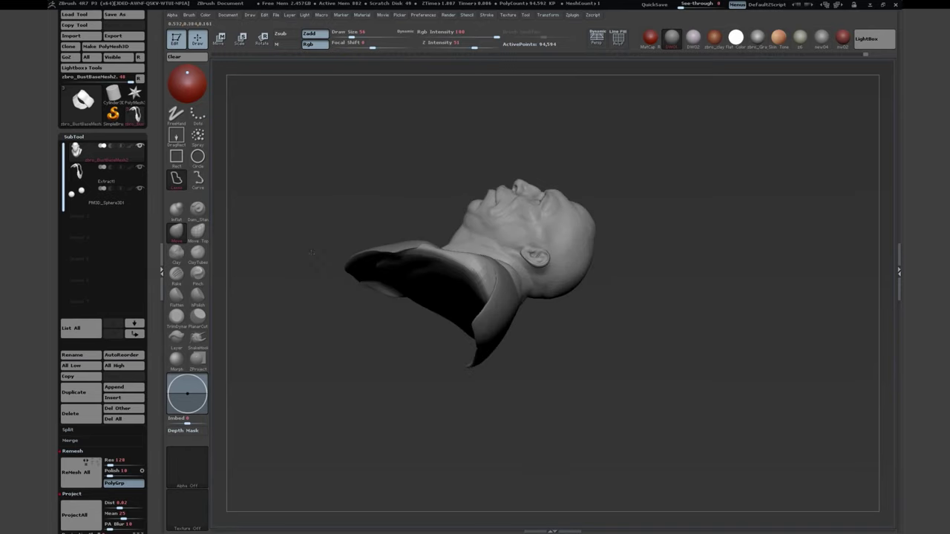
left_click_drag(400, 338, 515, 315)
key("w")
left_click_drag(516, 316, 487, 355)
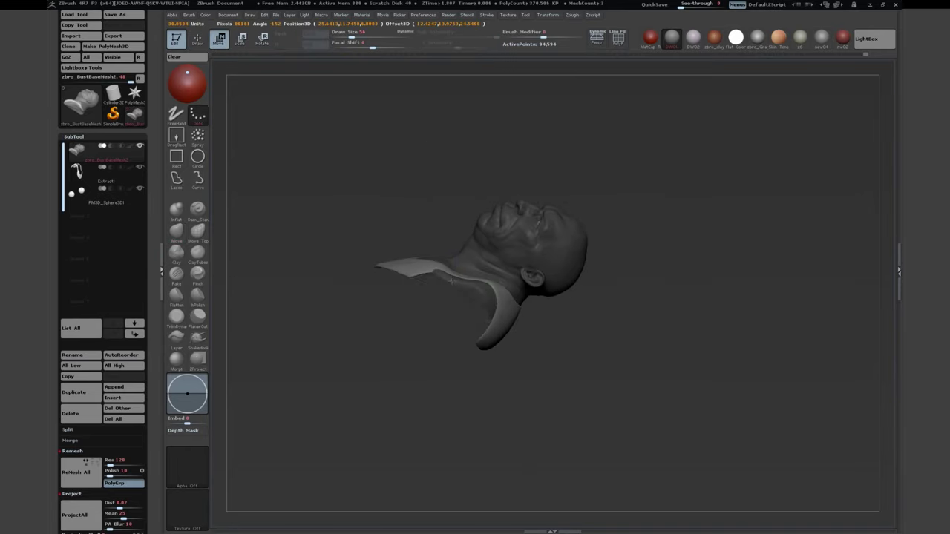
left_click_drag(409, 371, 411, 362)
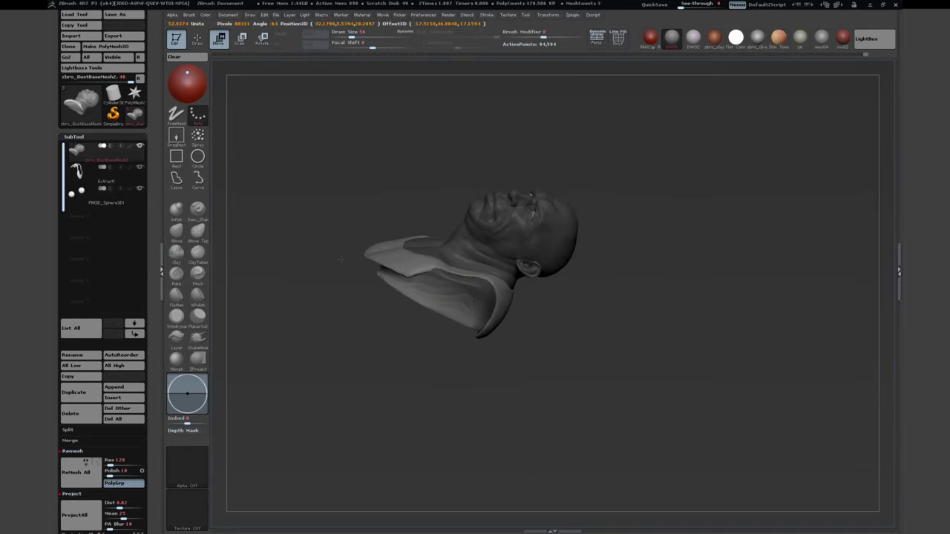
mouse_move(315, 293)
left_mouse_down()
mouse_move(416, 399)
mouse_move(452, 364)
mouse_move(464, 208)
left_mouse_up()
key("q")
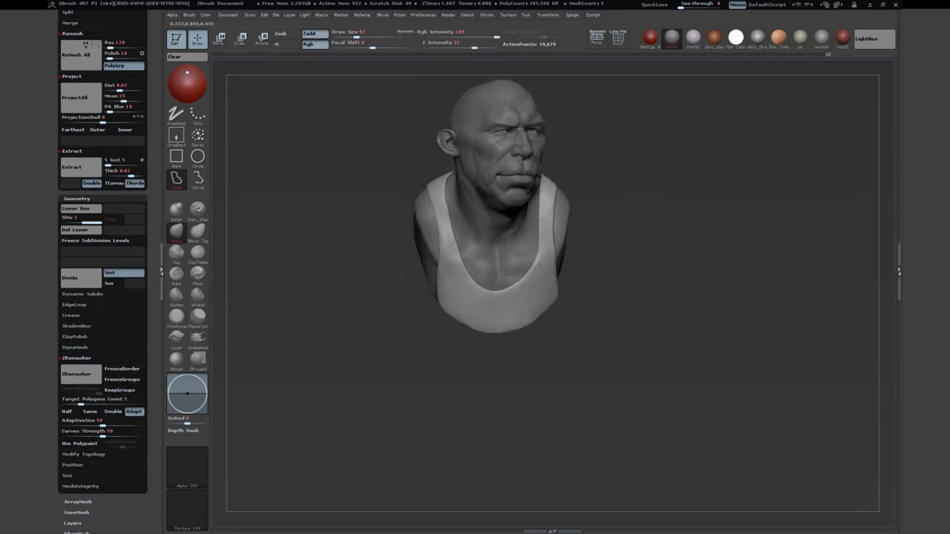
Step: Isolate the tank top subtool, clear its mask, and divide the mesh to subdivision level 3
left_click_drag(325, 298, 453, 219)
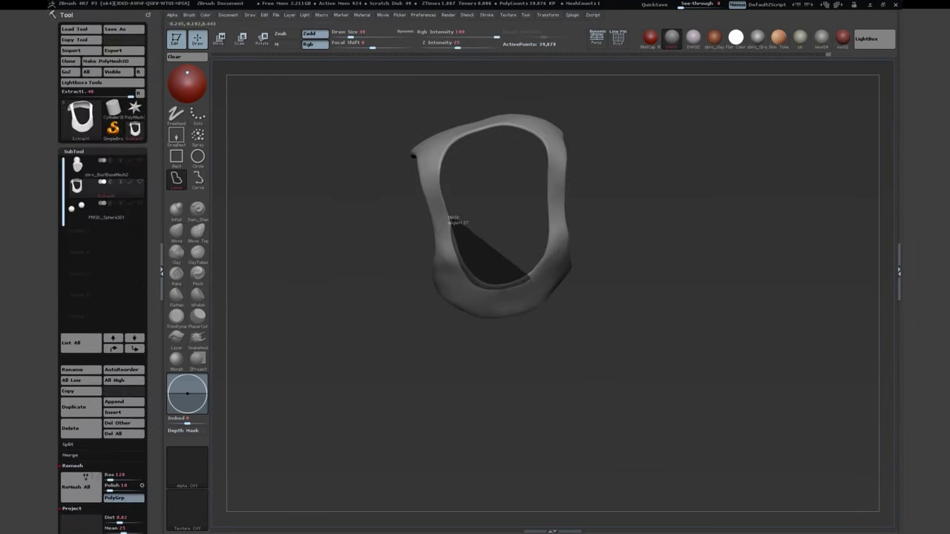
left_click_drag(356, 222, 339, 239, "ctrl")
scroll(82, 259, "down", 5)
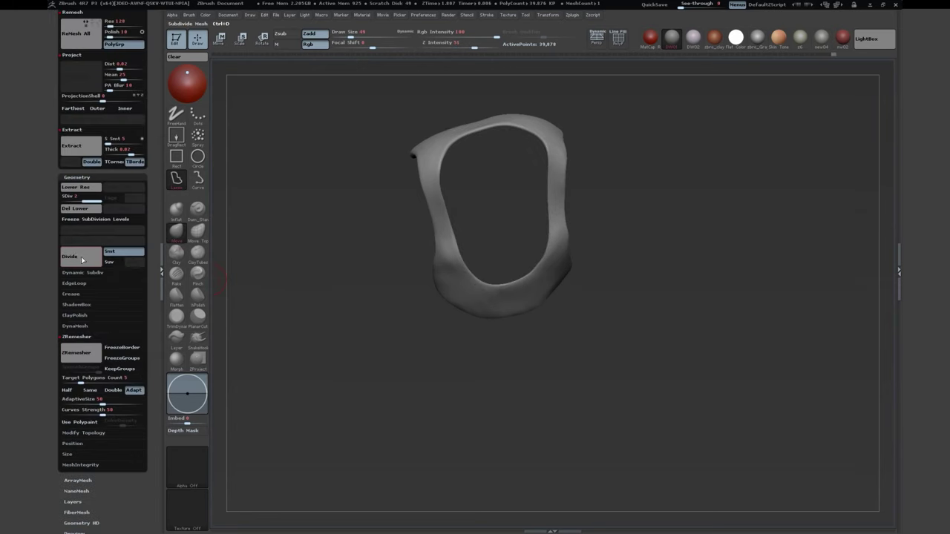
left_click_drag(238, 371, 505, 194)
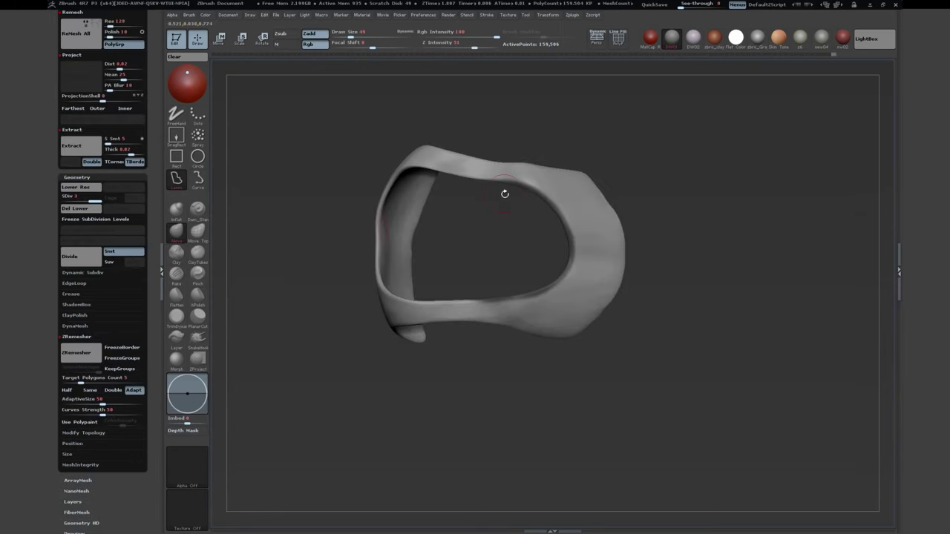
Step: Refine the tank top's strap, armhole and back-panel edges with the Move brush at draw size 49
left_click_drag(504, 264, 444, 250)
left_click_drag(360, 190, 320, 234)
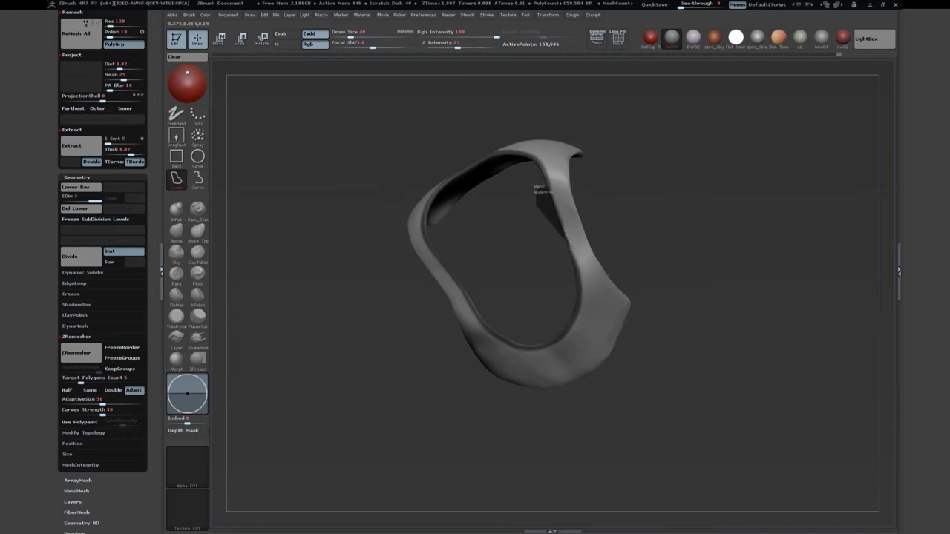
left_click_drag(549, 222, 337, 292)
left_click_drag(337, 162, 366, 327)
left_click_drag(352, 216, 346, 287)
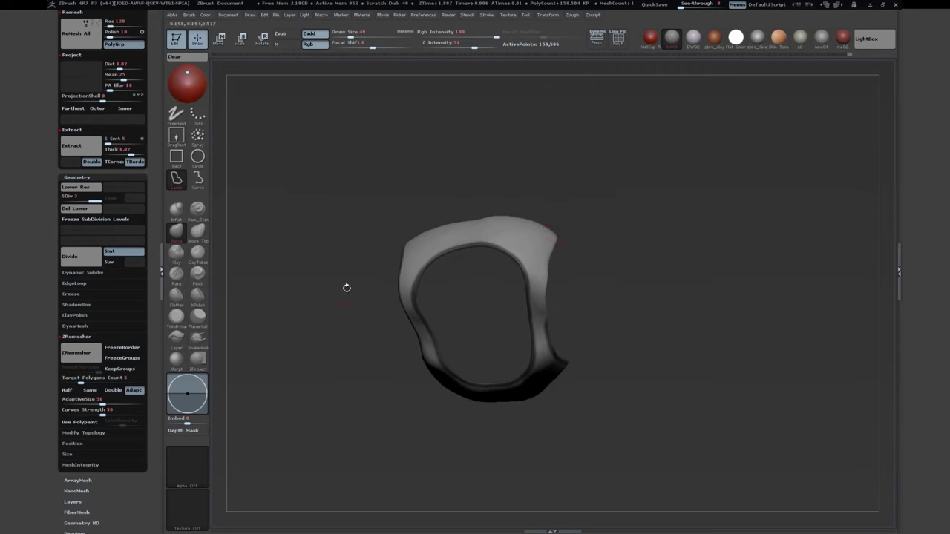
mouse_move(542, 306)
left_mouse_down()
mouse_move(346, 193)
mouse_move(413, 244)
mouse_move(564, 261)
mouse_move(386, 319)
left_mouse_up()
Step: Raise a thin hem around the tank top's neckline with the Layer brush at draw size 25 and Z Intensity 17
key("b")
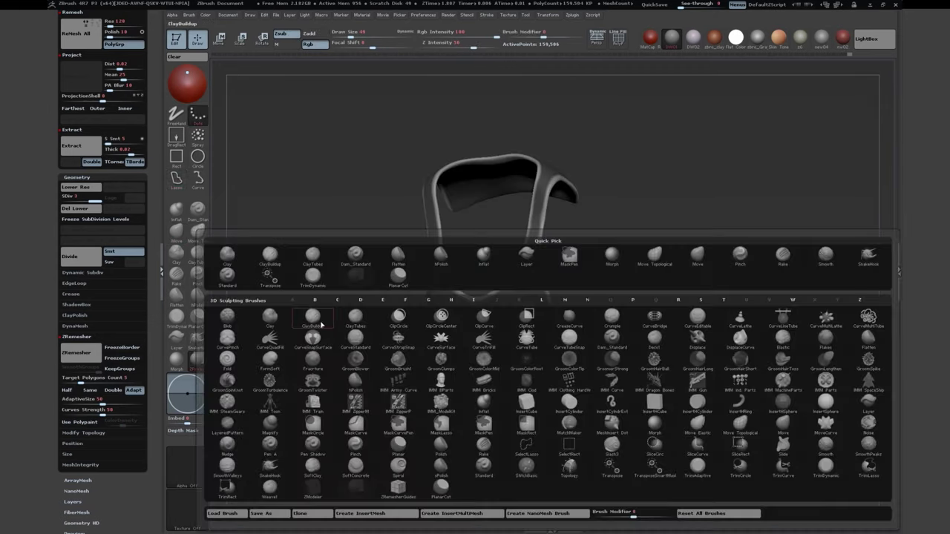
key("l")
type("yu3")
left_click_drag(412, 264, 319, 81)
type("u8")
left_click_drag(421, 230, 319, 90)
type("s27")
type("u")
left_click_drag(352, 228, 264, 18)
type("17")
left_click_drag(456, 240, 403, 216)
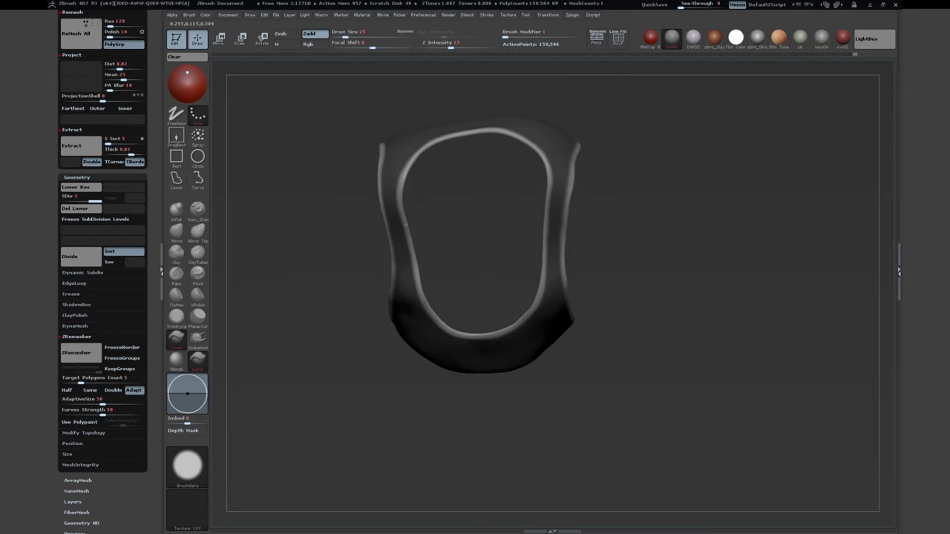
Step: Continue the raised hem along the armholes with the Layer brush, reducing the draw size to 17
left_click_drag(338, 238, 405, 213)
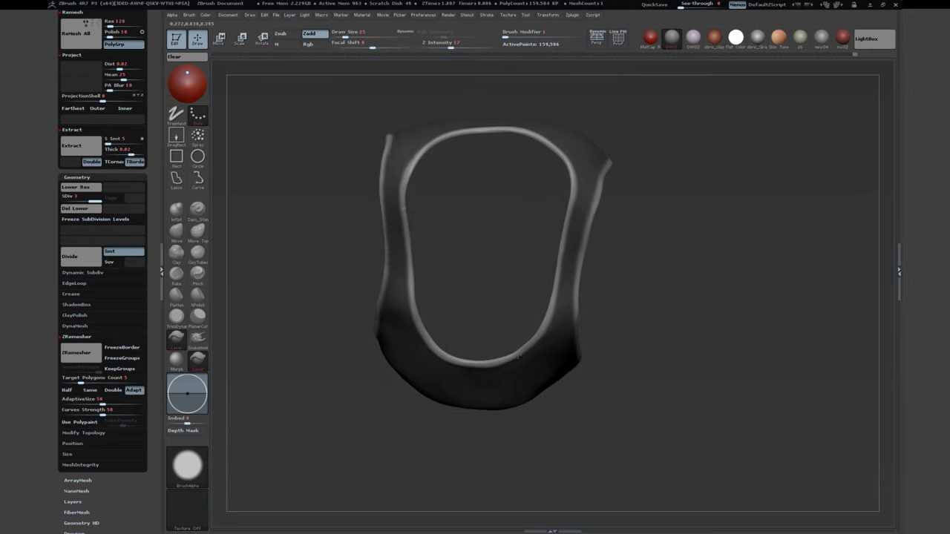
left_click_drag(422, 162, 325, 228)
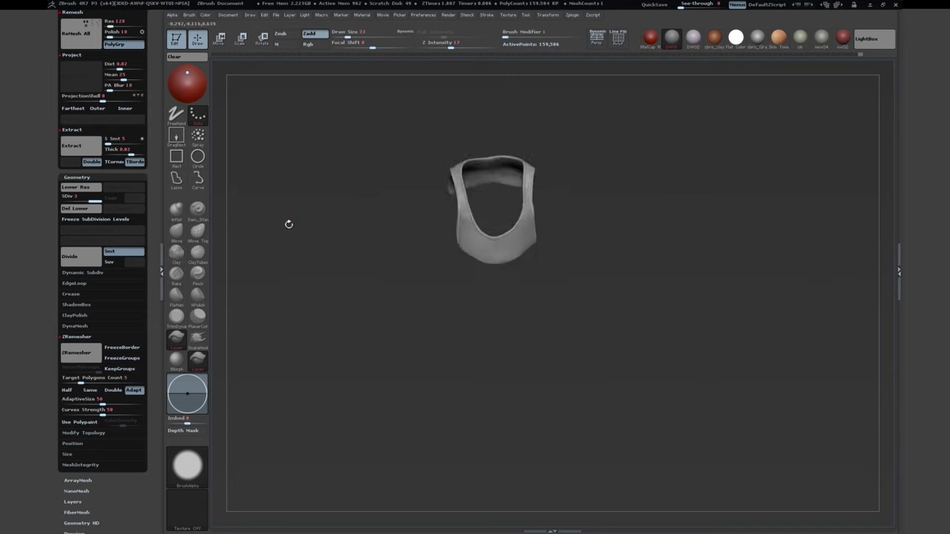
mouse_move(287, 223)
left_mouse_down()
mouse_move(284, 248)
mouse_move(312, 241)
mouse_move(334, 272)
mouse_move(485, 138)
mouse_move(512, 134)
left_mouse_up()
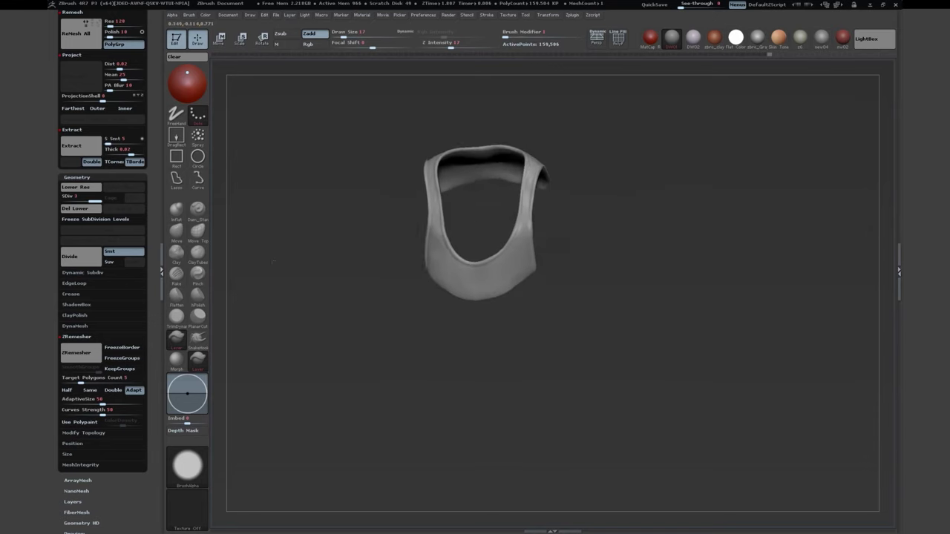
Step: Sharpen the hems along the neckline and armholes with the Pinch brush at draw size 14 and Z Intensity 20
mouse_move(296, 326)
left_mouse_down()
mouse_move(290, 244)
mouse_move(312, 187)
left_mouse_up()
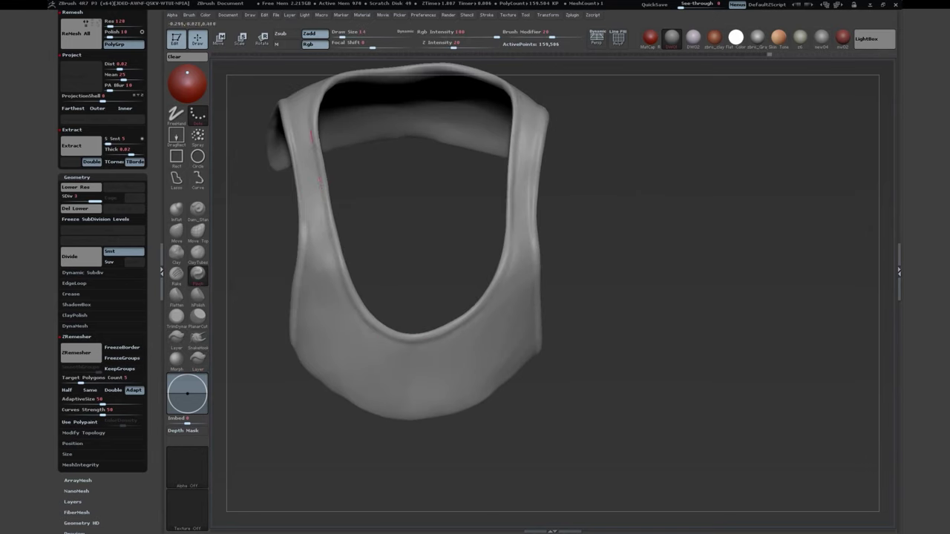
left_click_drag(234, 182, 509, 329)
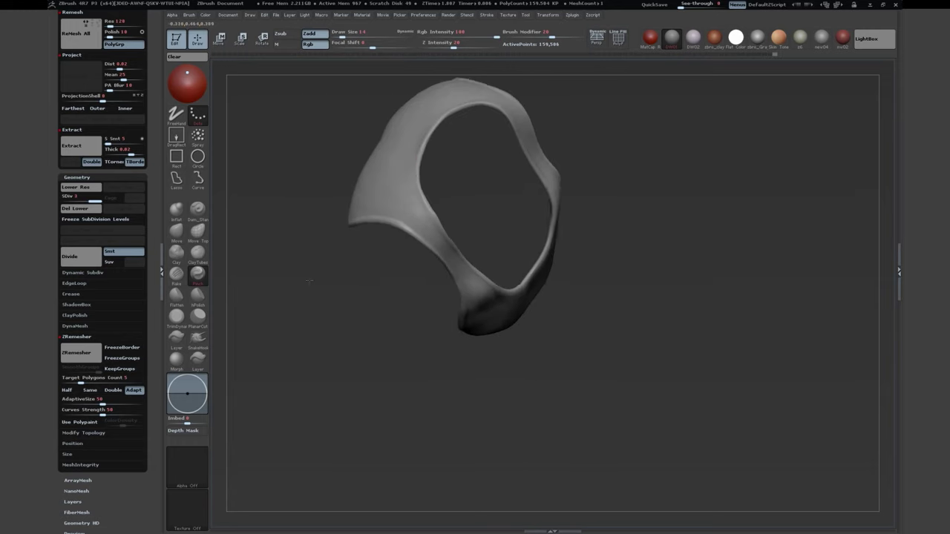
left_click_drag(668, 245, 712, 222)
left_click_drag(492, 372, 303, 334)
key("f")
left_click_drag(349, 263, 503, 278)
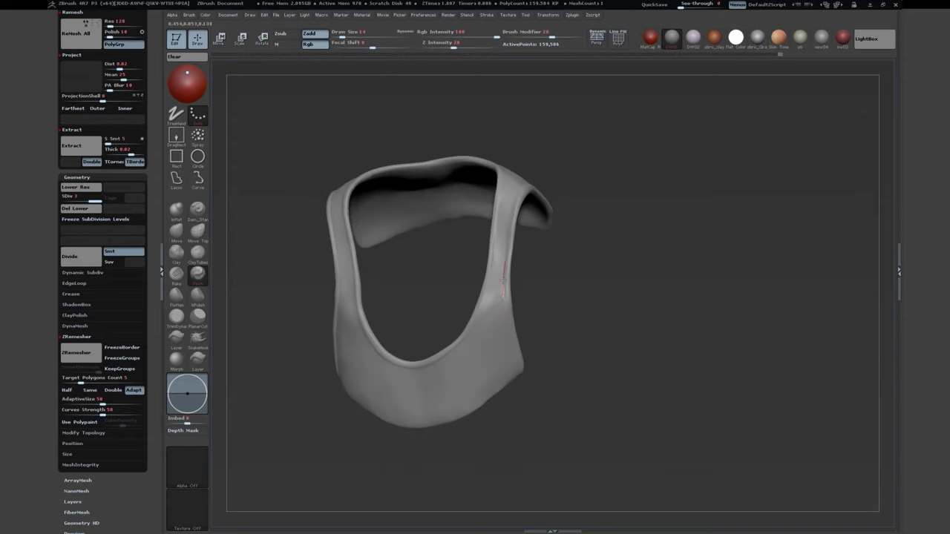
left_click_drag(667, 312, 672, 267)
mouse_move(510, 335)
left_mouse_down()
mouse_move(329, 333)
mouse_move(418, 179)
mouse_move(440, 265)
left_mouse_up()
Step: Carve a fine crease beside the armhole and neckline hems with the Dam_Standard brush at draw size 12 and Z Intensity 6
key("b")
key("d")
key("s")
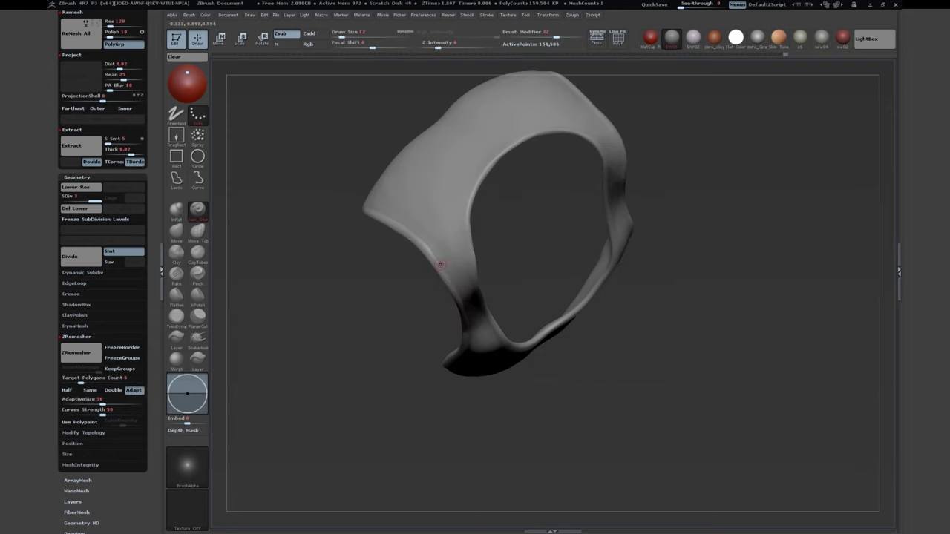
left_click_drag(342, 247, 371, 325)
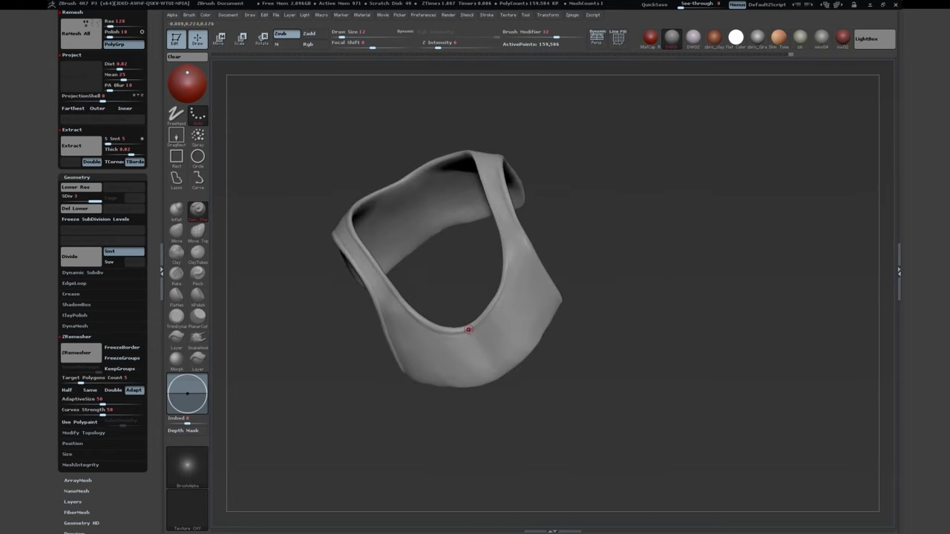
mouse_move(467, 319)
left_mouse_down()
mouse_move(531, 321)
mouse_move(470, 323)
mouse_move(427, 362)
mouse_move(421, 202)
mouse_move(388, 260)
mouse_move(320, 293)
mouse_move(399, 148)
mouse_move(281, 220)
mouse_move(333, 379)
mouse_move(297, 349)
left_mouse_up()
Step: Build up the side of the tank top below the armhole with the Standard brush at draw size 13 and Z Intensity 8
key("s")
key("b")
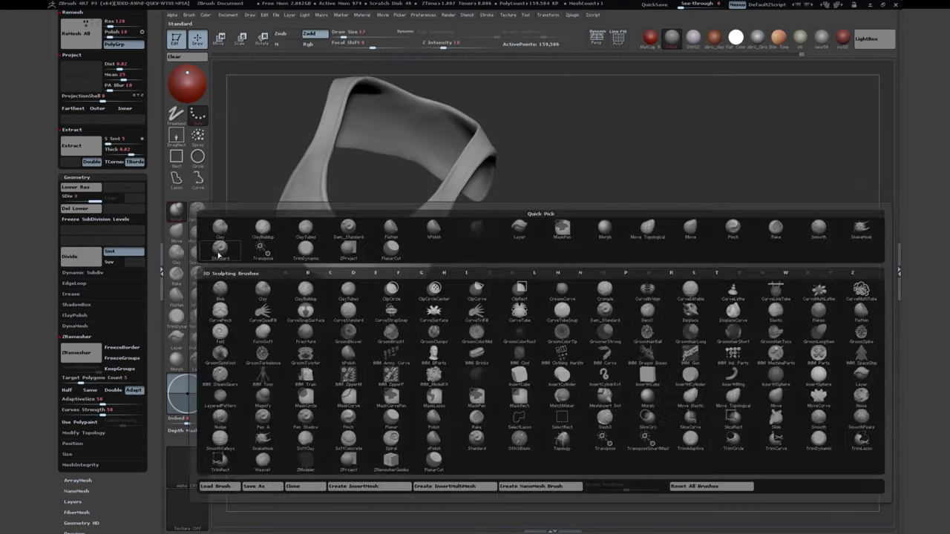
key("s")
key("t")
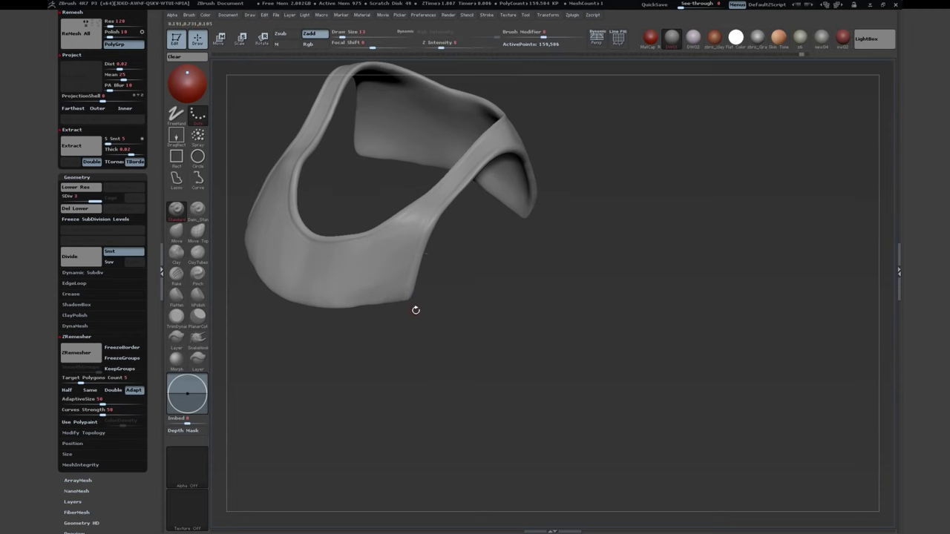
left_click_drag(416, 310, 212, 290)
Step: Sculpt fabric folds below the wearer's left armhole with the Inflat brush at draw size 14
key("b")
key("i")
key("n")
left_click_drag(369, 287, 467, 332)
key("s")
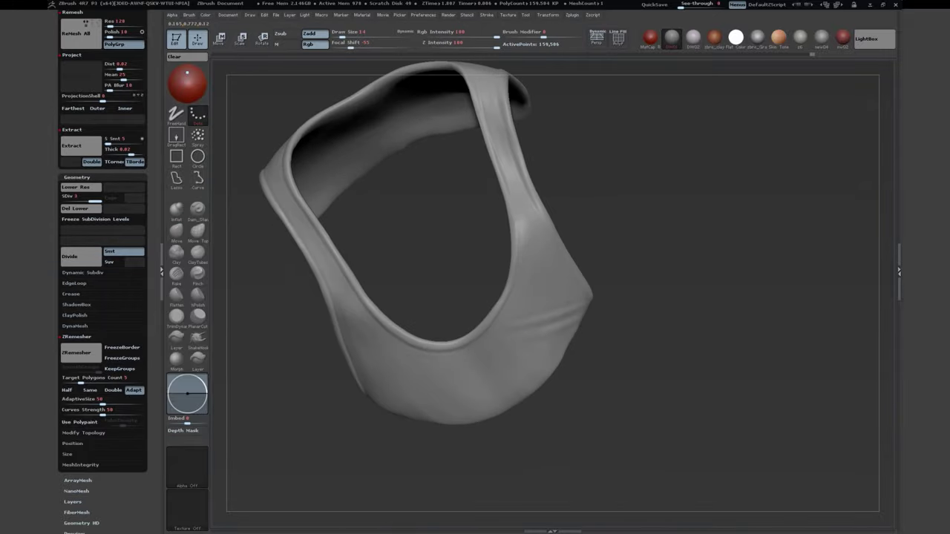
Step: Add more radiating folds at the tank top's left side corner with Inflat and smooth them at draw size 16
left_click_drag(573, 325, 612, 303)
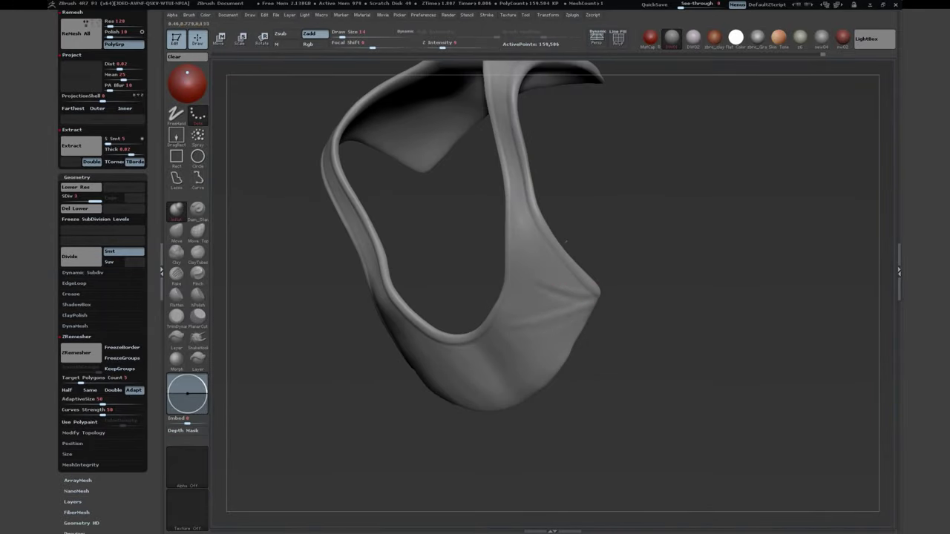
left_click_drag(565, 241, 678, 314)
mouse_move(667, 382)
left_mouse_down()
mouse_move(406, 292)
mouse_move(609, 350)
mouse_move(613, 314)
mouse_move(580, 246)
mouse_move(562, 276)
mouse_move(565, 256)
mouse_move(617, 235)
mouse_move(578, 264)
mouse_move(582, 284)
mouse_move(559, 295)
left_mouse_up()
key("s")
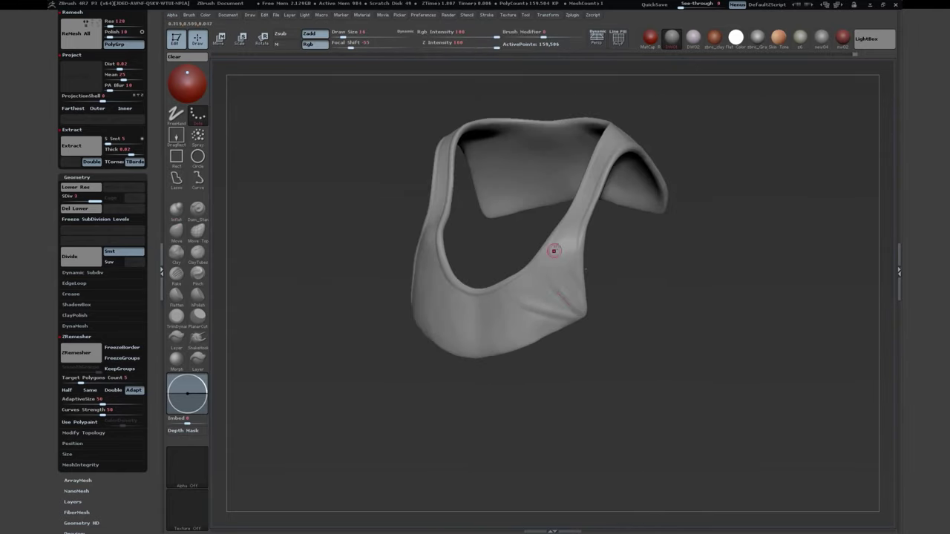
left_click_drag(554, 250, 569, 229)
Step: Inflate and smooth folds on the tank top's right side and front, and show the whole bust again
mouse_move(580, 308)
left_mouse_down()
mouse_move(356, 311)
mouse_move(472, 272)
mouse_move(366, 371)
mouse_move(451, 279)
left_mouse_up()
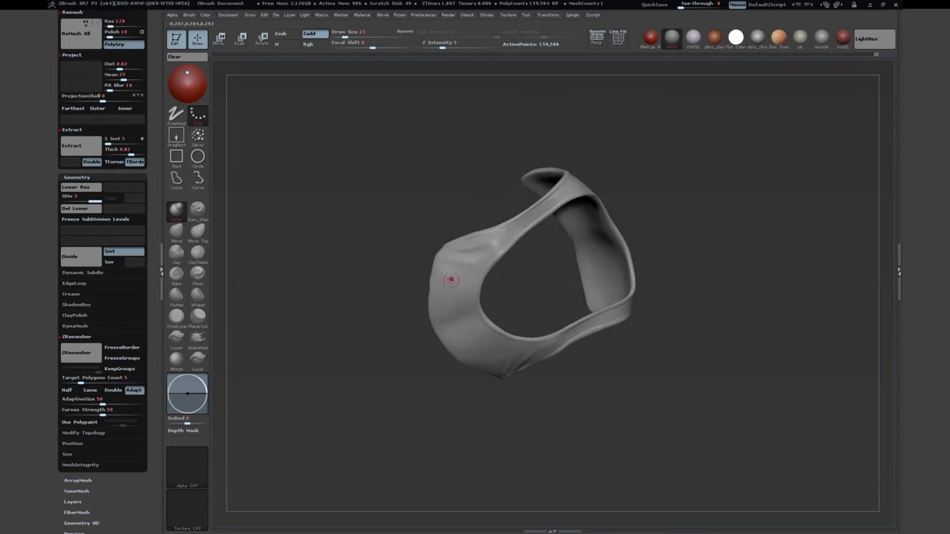
left_click_drag(396, 262, 428, 299)
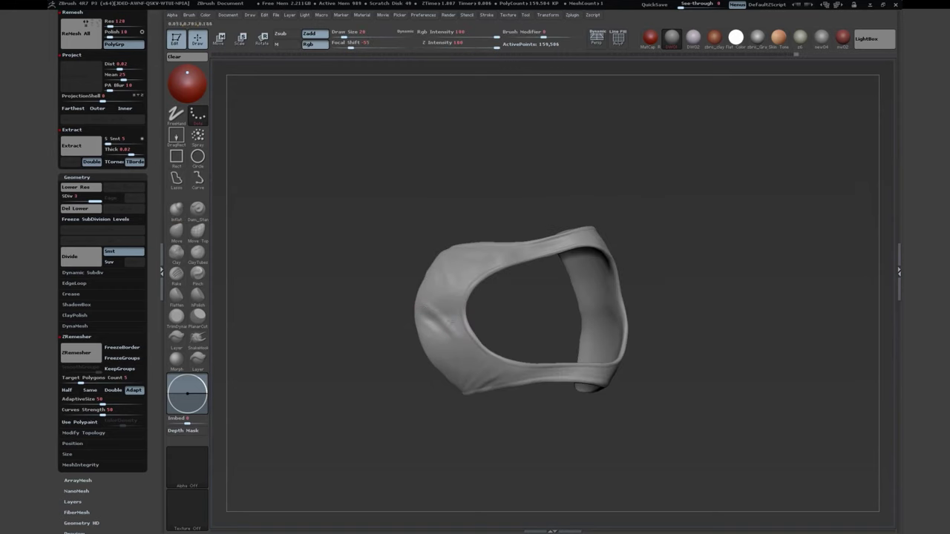
left_click_drag(445, 311, 429, 385)
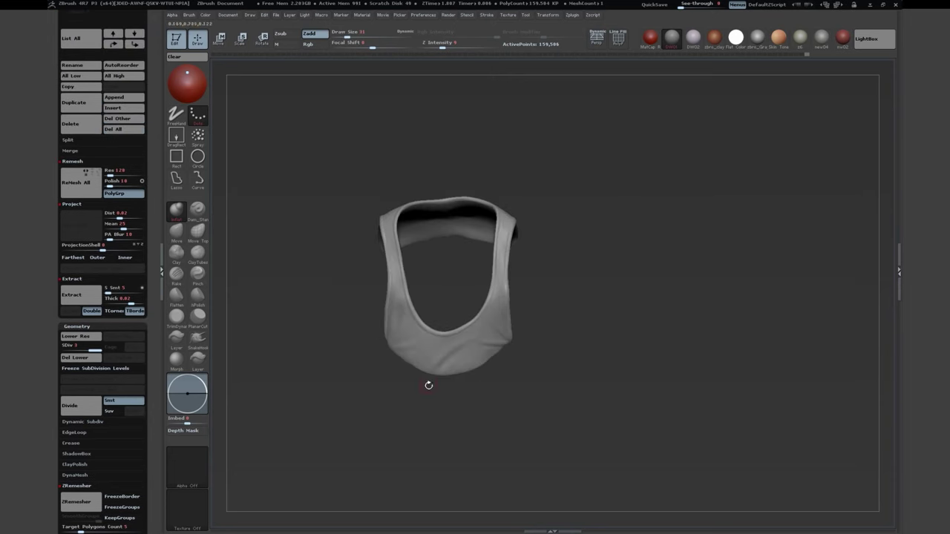
scroll(144, 176, "up", 5)
left_click_drag(282, 254, 216, 350)
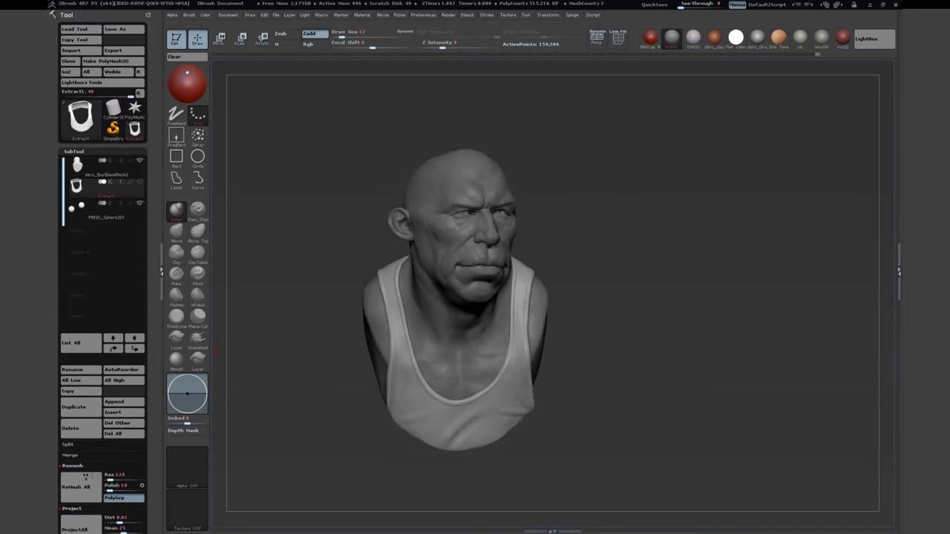
Step: Append a Ring3D subtool and shrink it to earring size with Transpose Scale
left_click(113, 402)
left_click(256, 301)
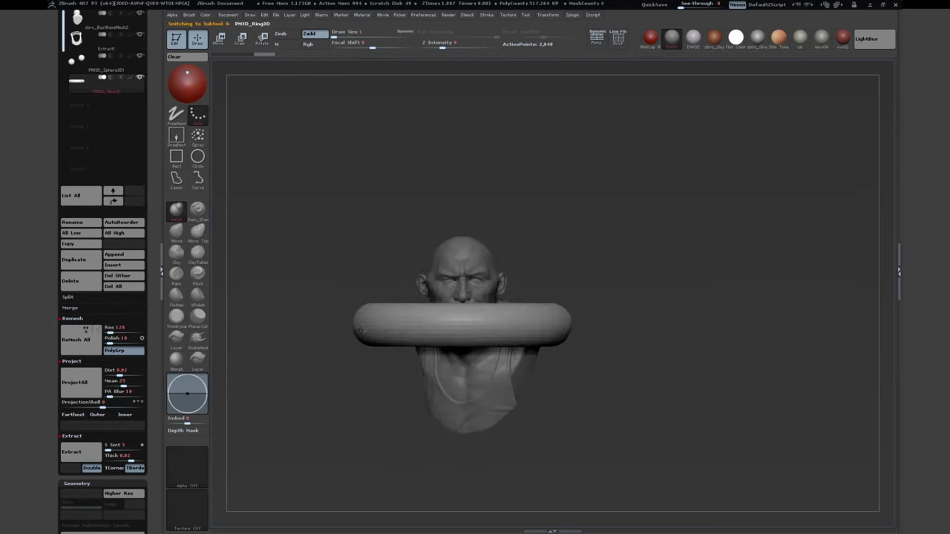
right_click(361, 327)
left_click_drag(361, 327, 328, 421)
key("e")
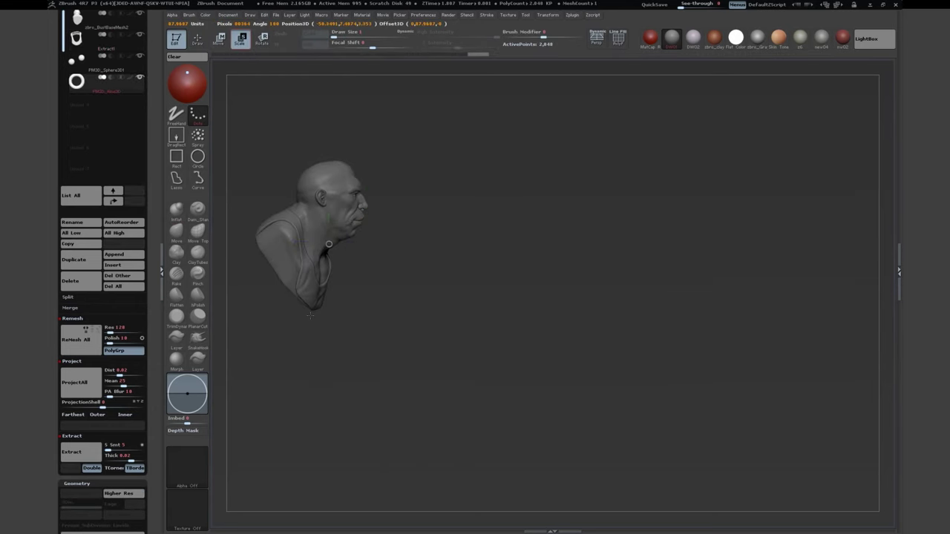
left_click_drag(373, 326, 475, 319)
mouse_move(399, 227)
left_mouse_down()
mouse_move(445, 222)
mouse_move(415, 223)
left_mouse_up()
key("e")
key("space")
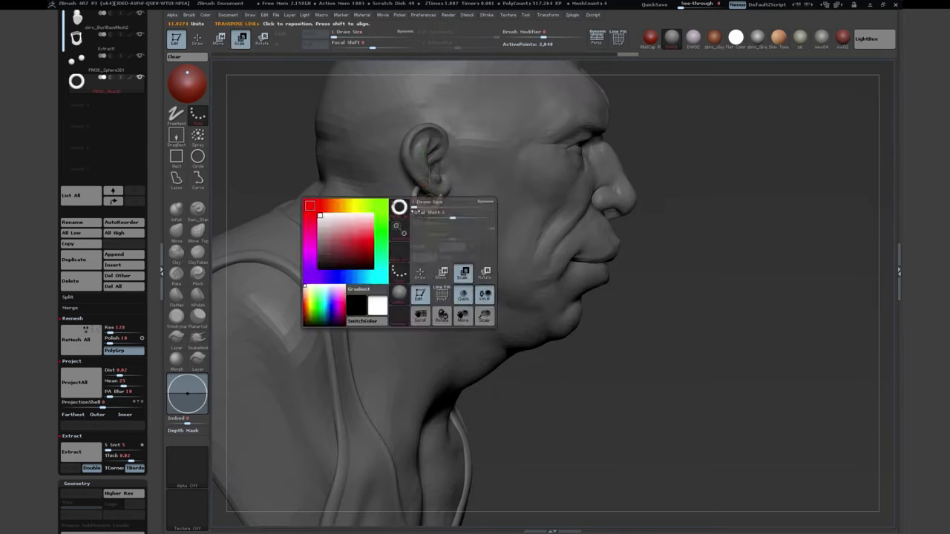
Step: Move and rotate the small ring so it hangs from the character's right earlobe
left_click_drag(705, 311, 423, 265)
key("w")
key("space")
key("w")
key("space")
key("space")
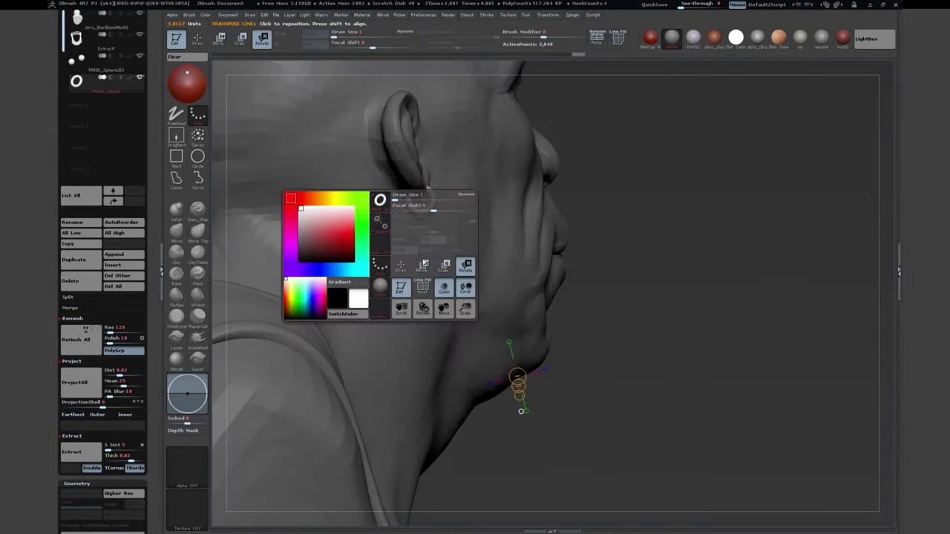
left_click_drag(475, 297, 416, 244)
key("space")
Step: Duplicate the ring and place the copy farther back along the same earlobe
scroll(416, 222, "up", 5)
scroll(69, 239, "up", 2)
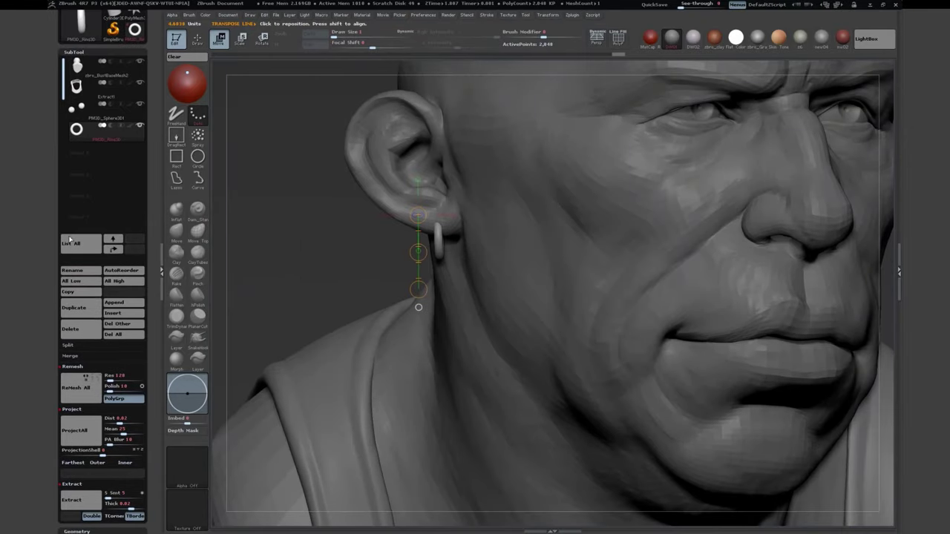
key("space")
key("space")
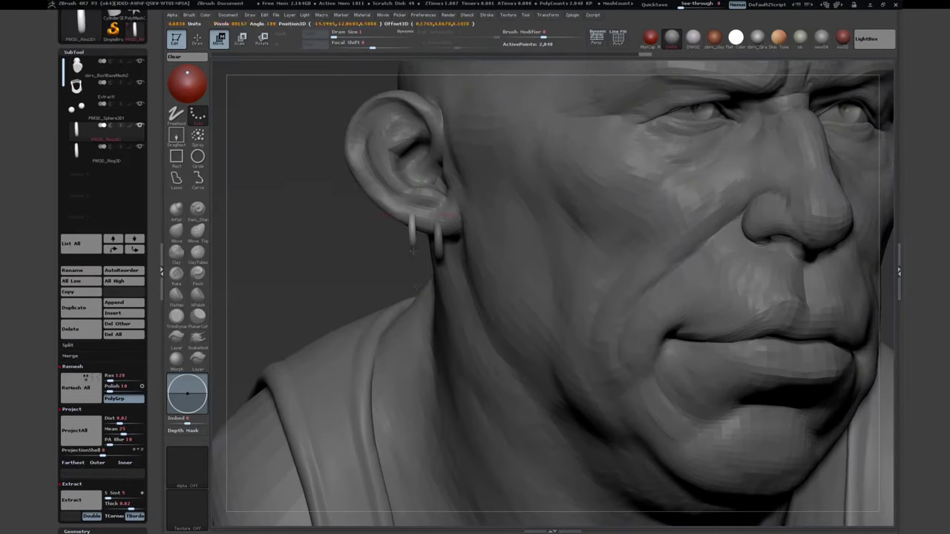
key("f")
left_click_drag(248, 278, 409, 252)
Step: Select the original ring, duplicate it again, and position and scale the third earring on the ear
left_click(439, 241, "alt")
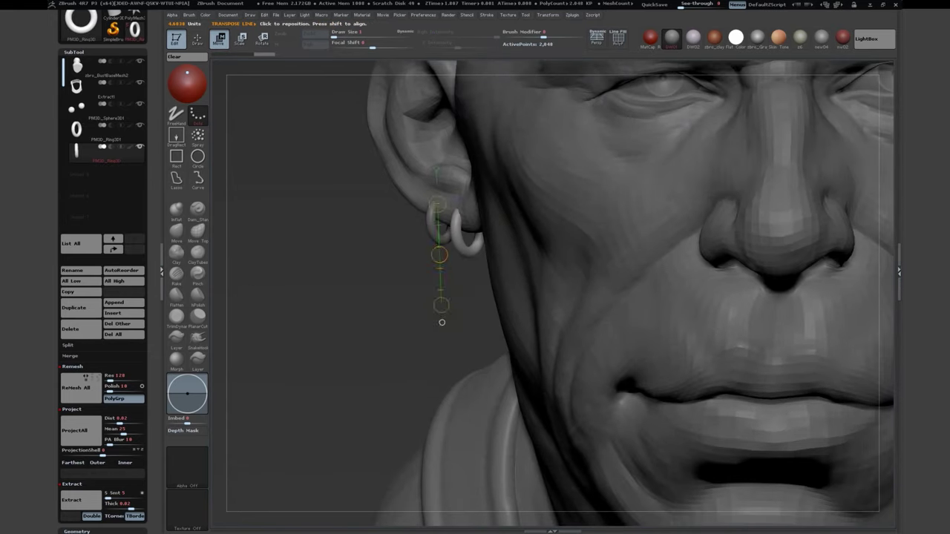
key("f")
left_click_drag(416, 312, 403, 288)
key("space")
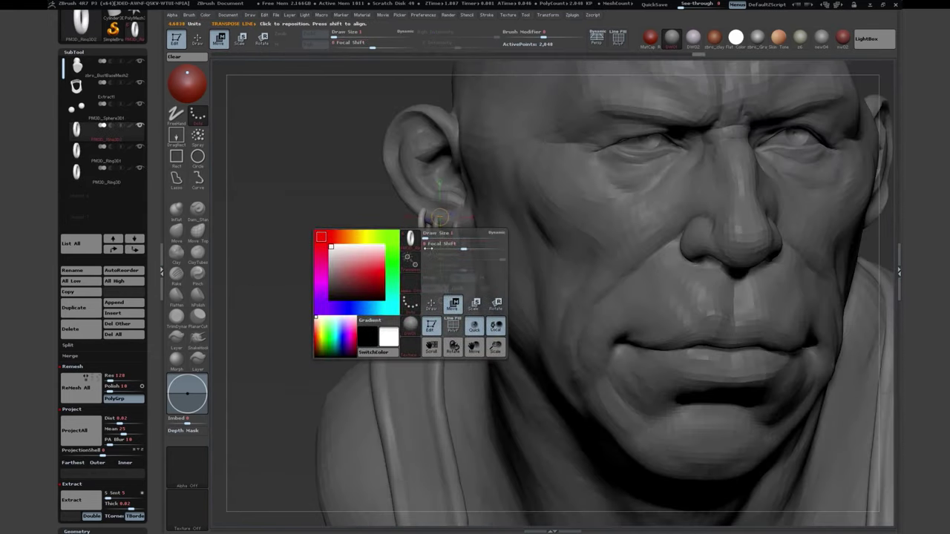
left_click(425, 298)
key("f")
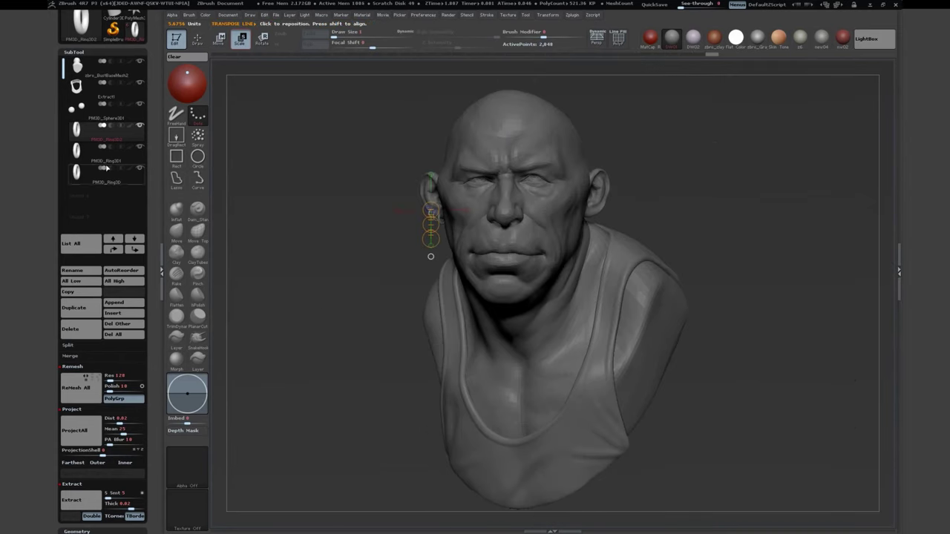
Step: Merge the three earrings into a single subtool and return to draw mode
left_click(69, 356)
left_click(132, 314)
left_click(143, 313)
mouse_move(297, 348)
left_mouse_down()
mouse_move(323, 353)
mouse_move(305, 356)
mouse_move(334, 335)
mouse_move(300, 390)
left_mouse_up()
key("q")
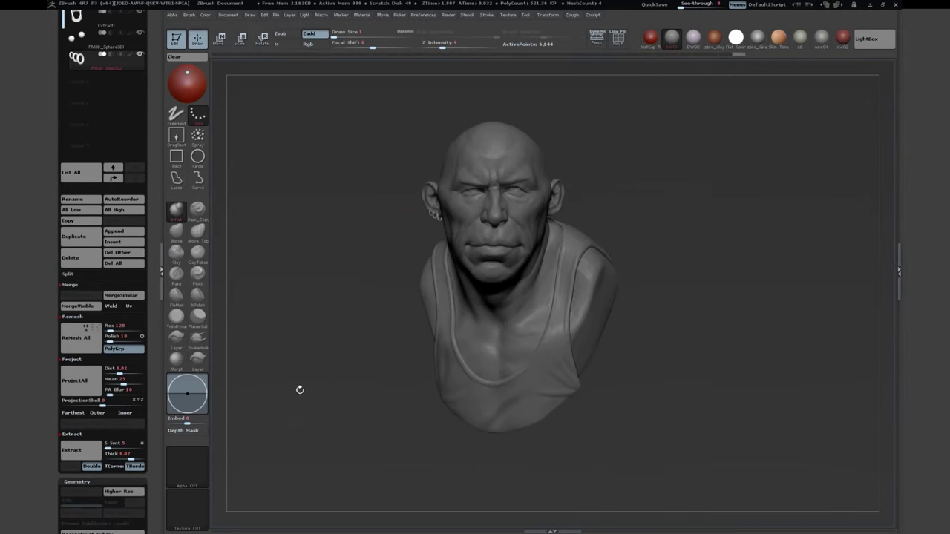
Step: Append a Spherinder3D and a Sphere3D as new subtools and hide all other subtools
left_click_drag(217, 290, 245, 308)
left_click(114, 231)
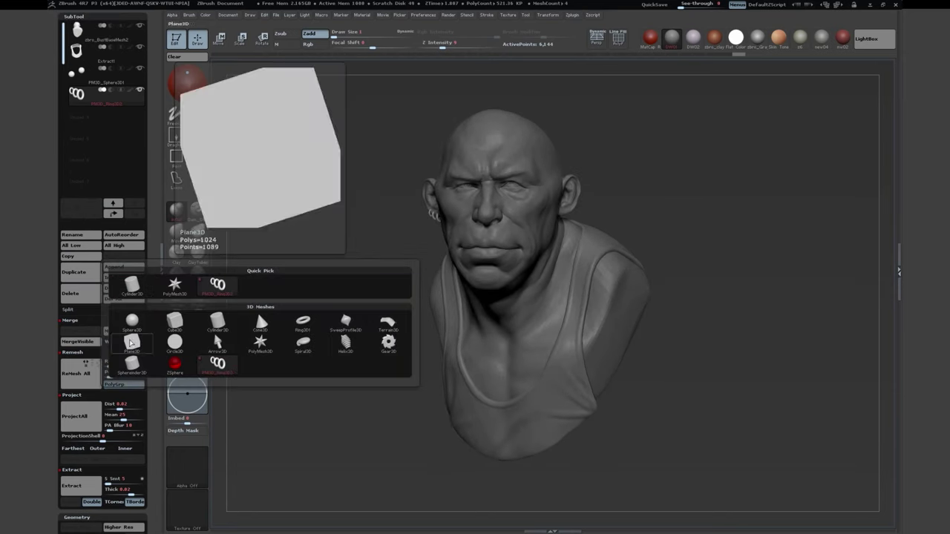
left_click(264, 377)
left_click_drag(265, 384, 191, 259)
left_click(113, 266)
left_click(156, 312)
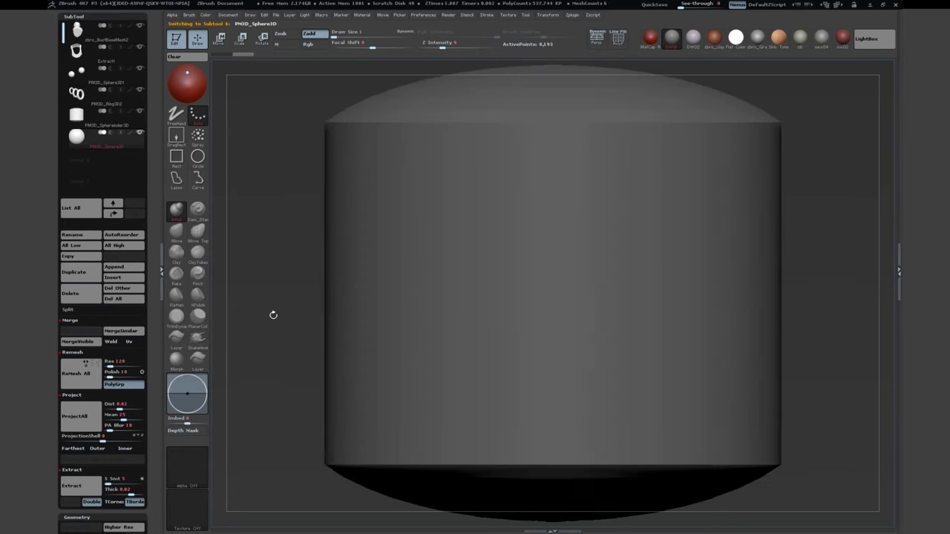
left_click(141, 138)
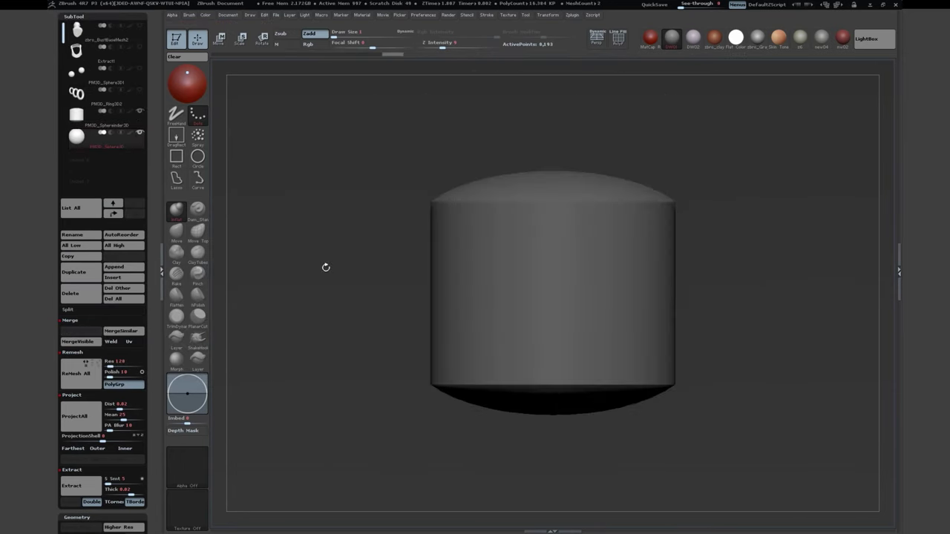
Step: Position the Spherinder against the sphere so it protrudes on one side, and mask and shorten the Spherinder into a shallow disc
left_click_drag(482, 245, 571, 238)
left_click_drag(462, 288, 574, 288)
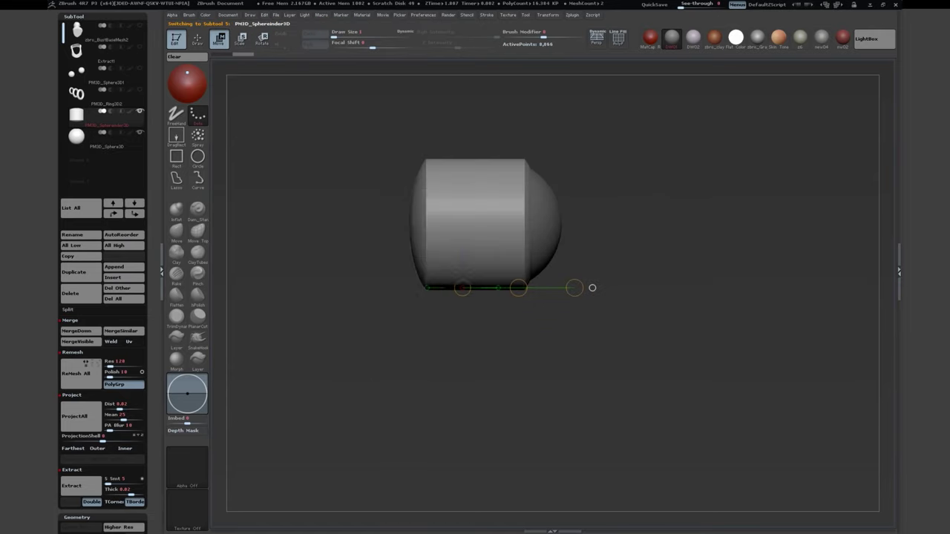
left_click_drag(385, 118, 472, 362, "ctrl")
Step: Cut away the back of the sphere behind the disc and merge the two pieces into one stud subtool
key("q")
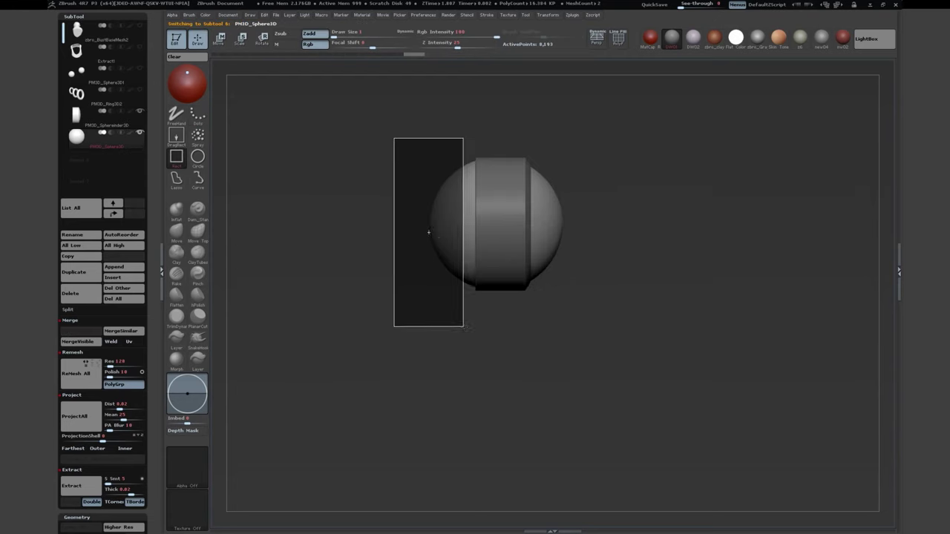
key("w")
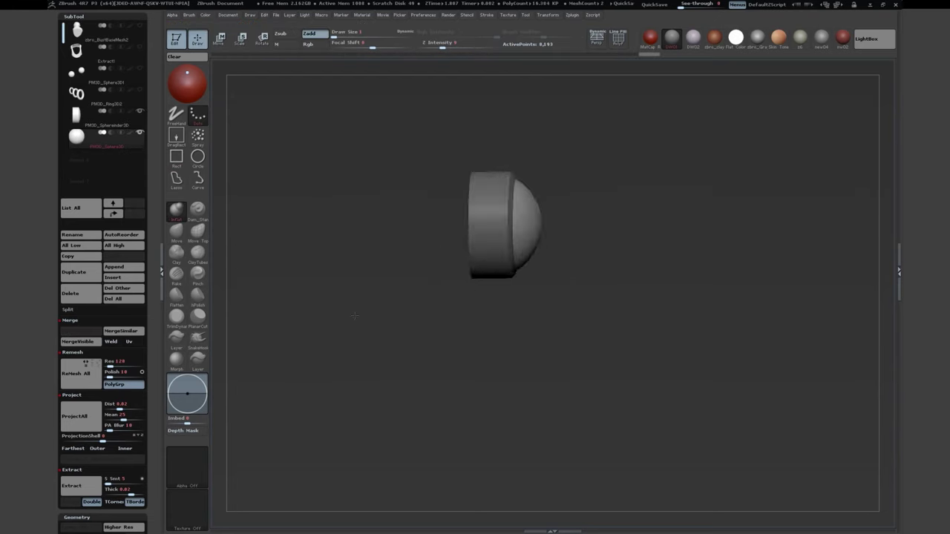
key("Up")
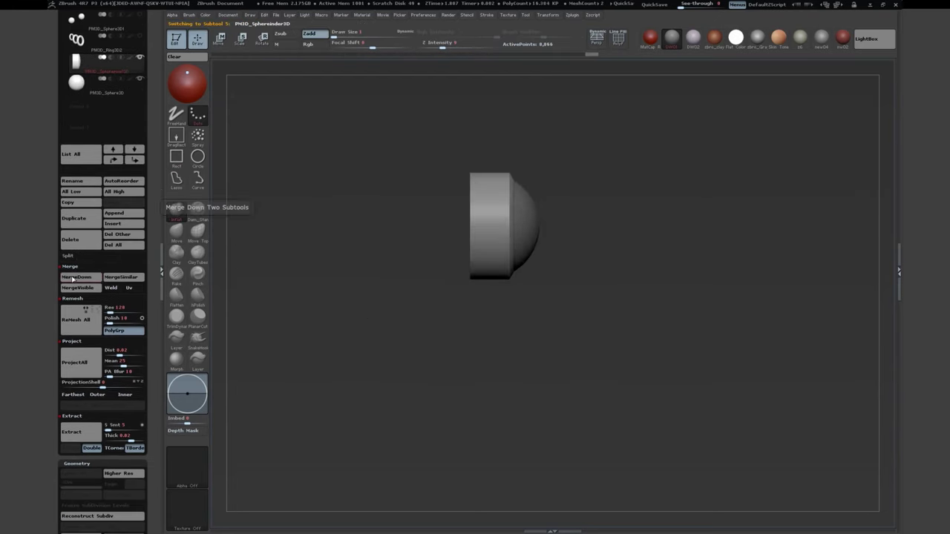
left_click(80, 277)
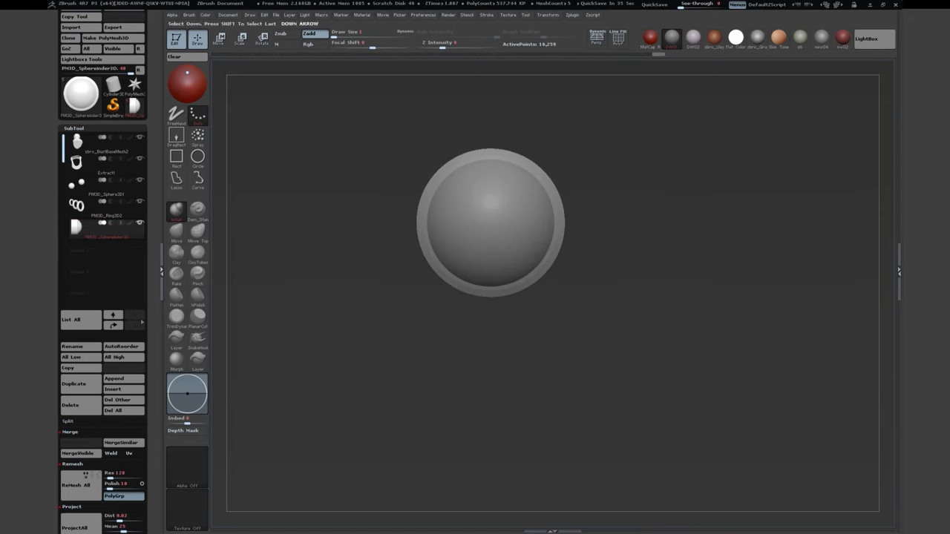
Step: Show the bust again and scale, rotate and move the stud onto the character's left earlobe
key("e")
left_click_drag(478, 323, 457, 250)
key("r")
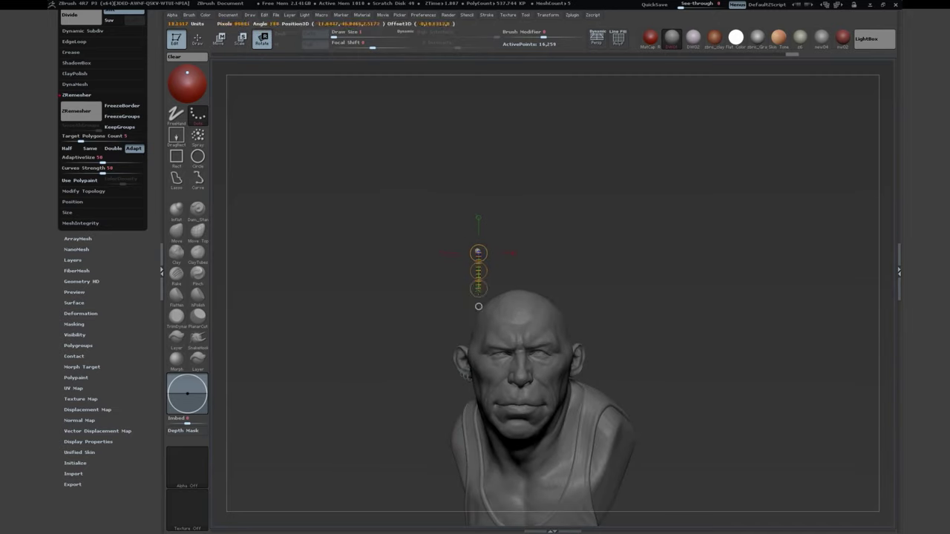
left_click_drag(417, 155, 402, 118)
key("w")
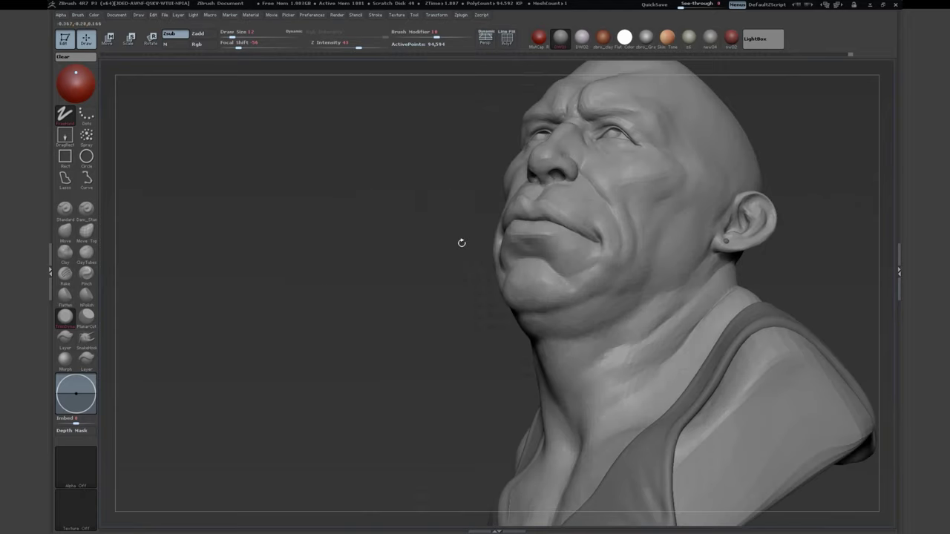
Step: Flatten and sharpen the planes of the face and forehead with the TrimDynamic brush, adjusting its size between strokes
key("s")
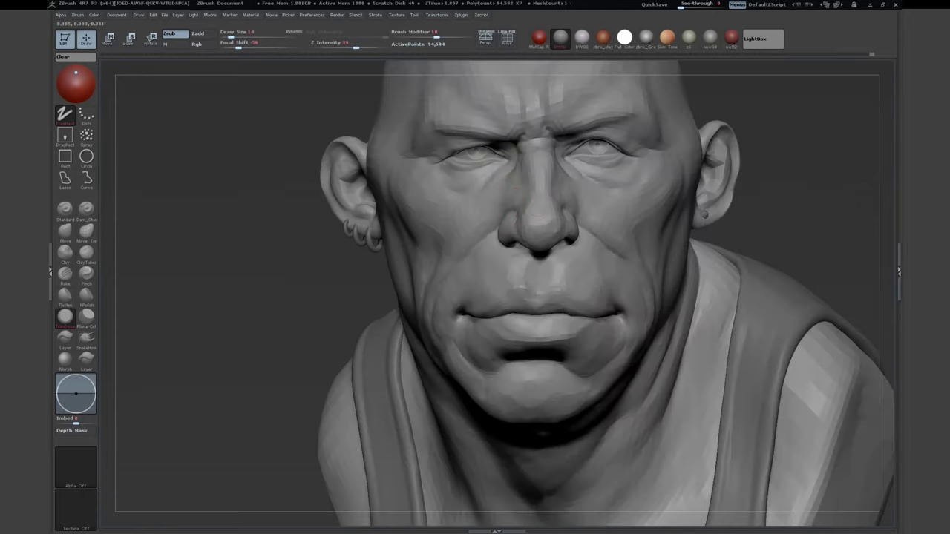
key("s")
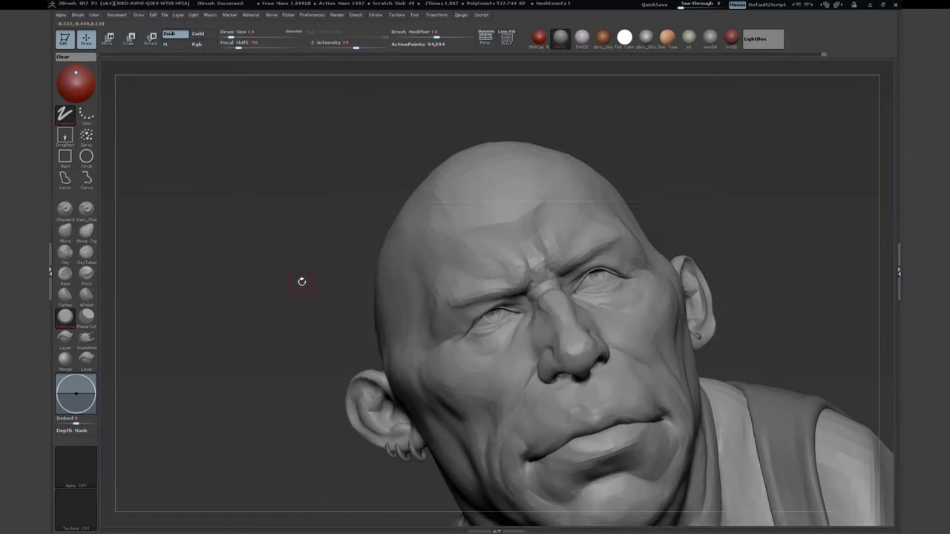
left_click_drag(301, 277, 480, 301)
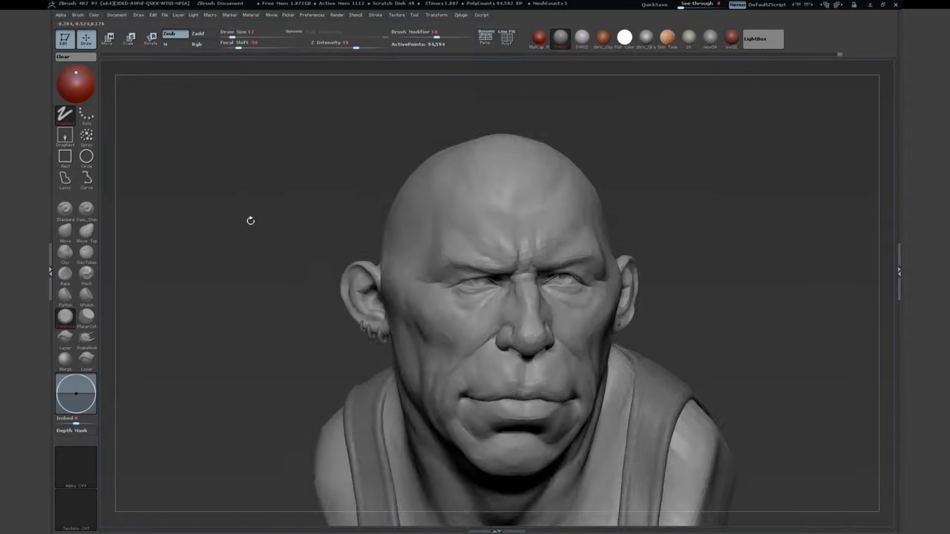
mouse_move(248, 218)
left_mouse_down()
mouse_move(369, 233)
mouse_move(505, 282)
mouse_move(525, 258)
left_mouse_up()
key("s")
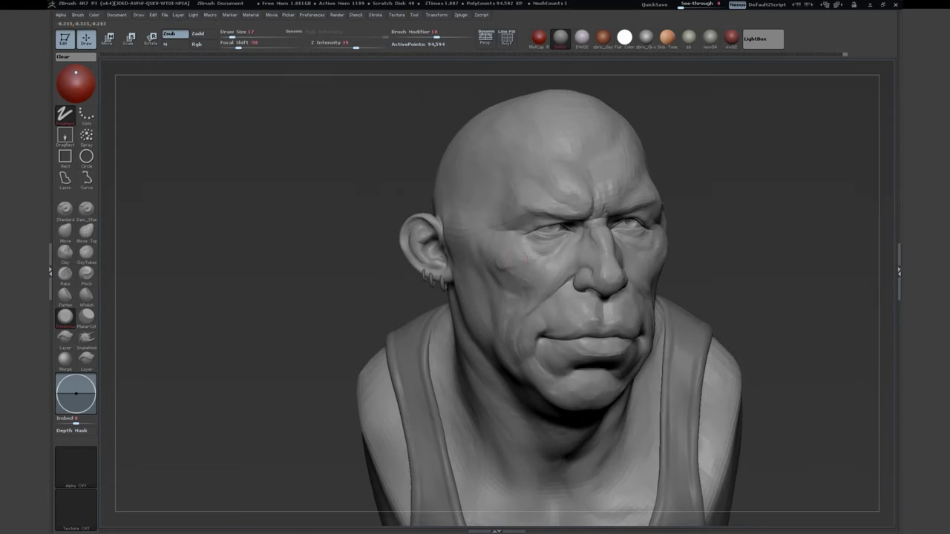
left_click_drag(370, 235, 453, 245)
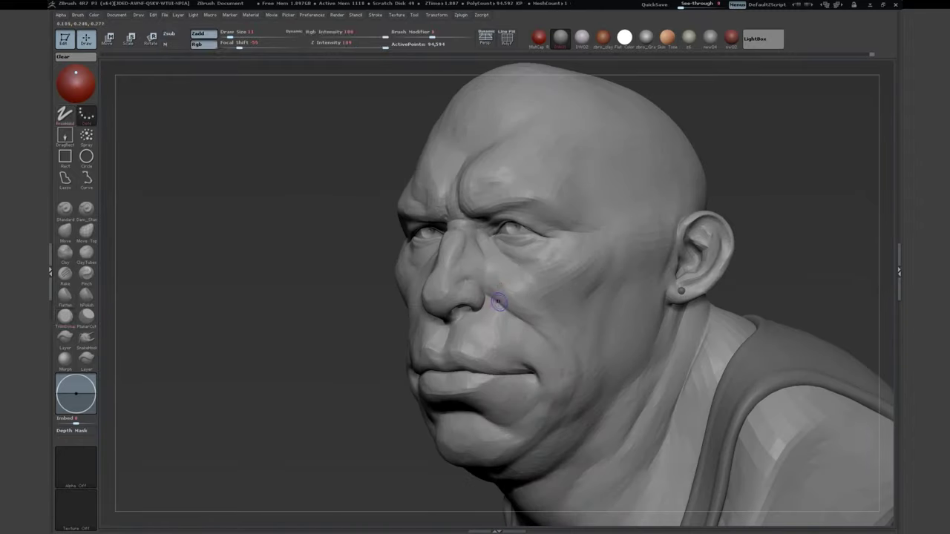
Step: Enlarge the TrimDynamic brush and refine the broad planes of the shoulders, chest and head
key("s")
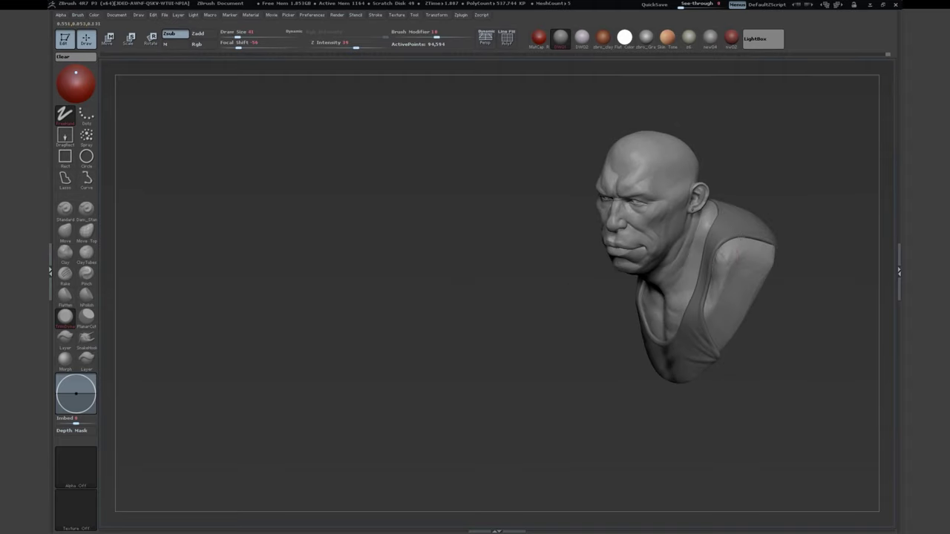
left_click_drag(564, 297, 653, 297)
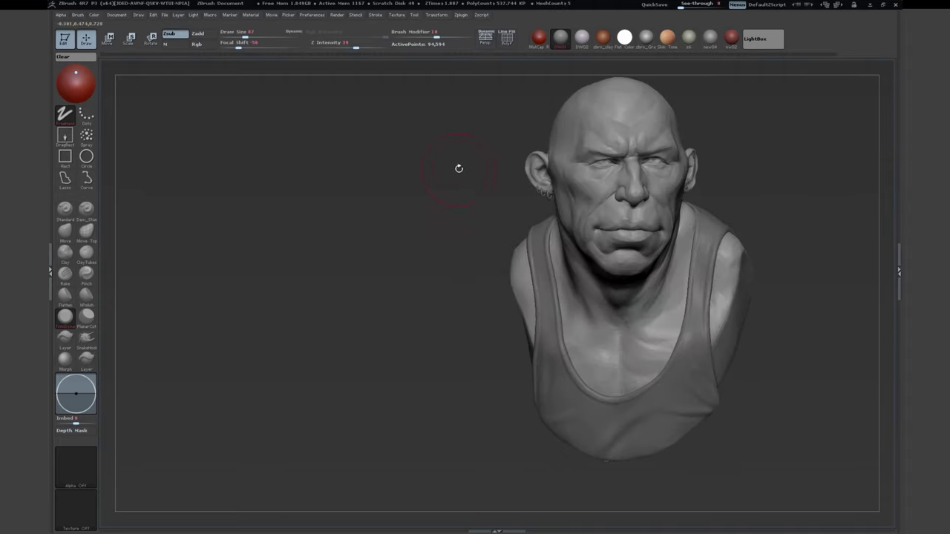
mouse_move(459, 168)
left_mouse_down()
mouse_move(581, 206)
mouse_move(560, 166)
mouse_move(490, 135)
mouse_move(561, 229)
mouse_move(572, 159)
mouse_move(448, 153)
mouse_move(623, 252)
left_mouse_up()
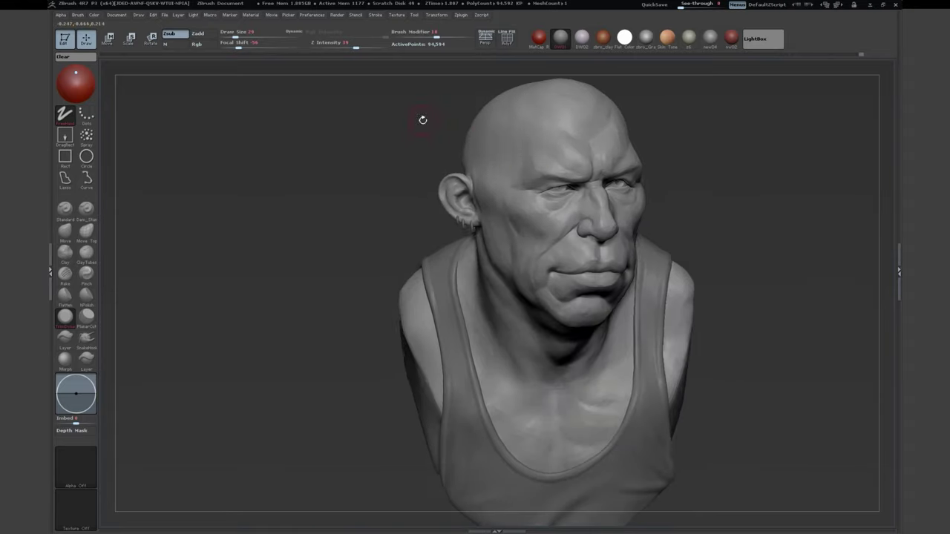
mouse_move(420, 117)
left_mouse_down()
mouse_move(547, 197)
mouse_move(539, 186)
mouse_move(352, 263)
mouse_move(416, 245)
mouse_move(460, 267)
mouse_move(497, 308)
mouse_move(556, 297)
mouse_move(358, 237)
mouse_move(492, 259)
mouse_move(483, 213)
mouse_move(449, 213)
mouse_move(513, 178)
mouse_move(347, 241)
left_mouse_up()
mouse_move(474, 305)
left_mouse_down()
mouse_move(515, 265)
mouse_move(428, 202)
mouse_move(485, 253)
mouse_move(403, 155)
mouse_move(289, 202)
mouse_move(547, 196)
mouse_move(630, 213)
mouse_move(707, 141)
left_mouse_up()
Step: Carve scar-like creases through the left eyebrow and upper lip with a small Dam_Standard brush
key("s")
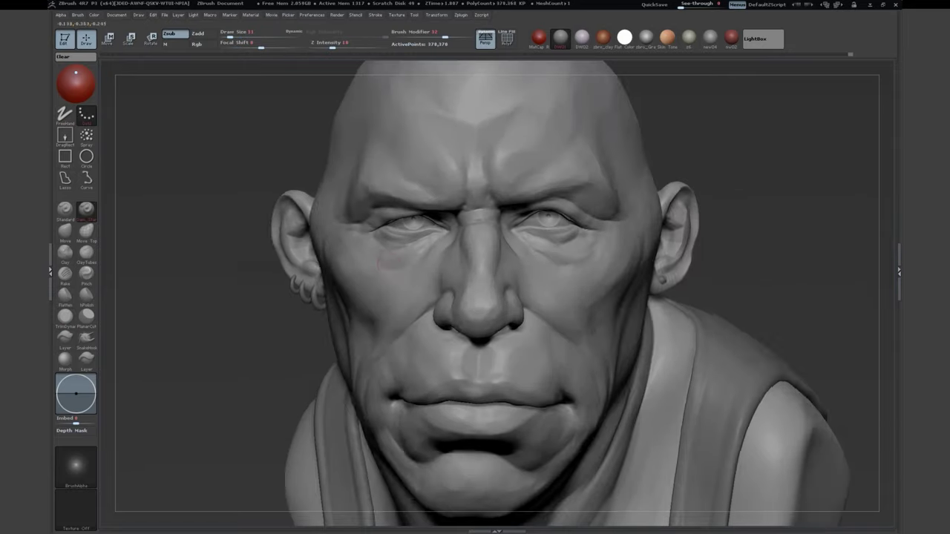
left_click_drag(386, 264, 476, 169)
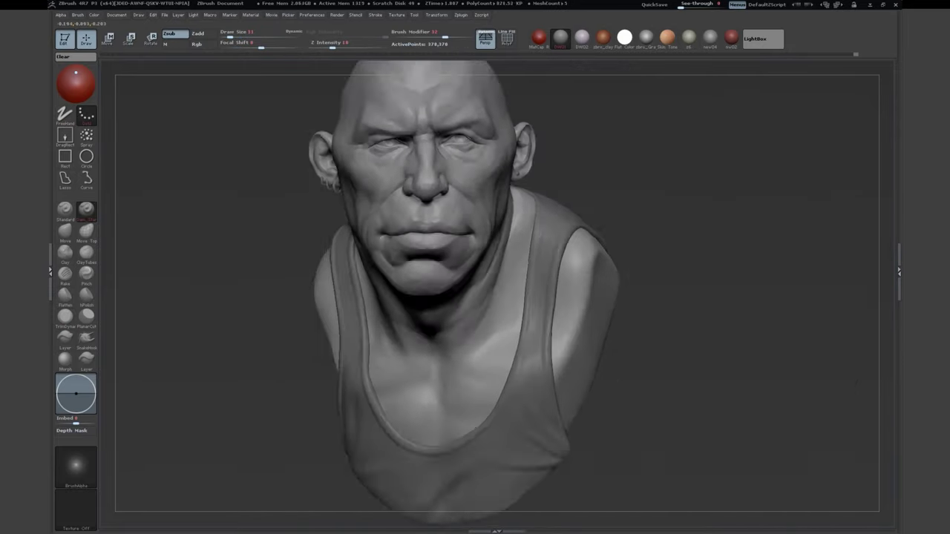
left_click_drag(312, 223, 245, 240)
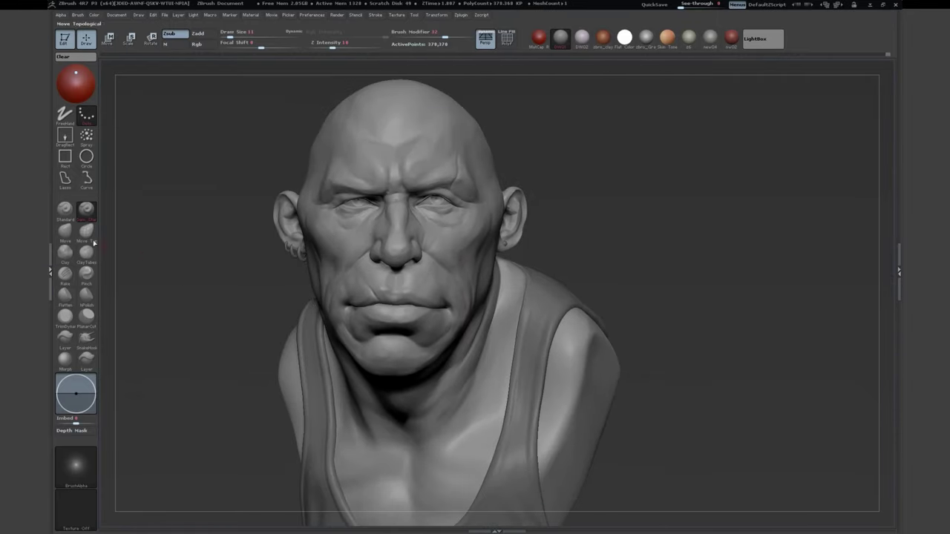
Step: Lightly build up the facial forms with a small Clay brush at Z Intensity 3
key("s")
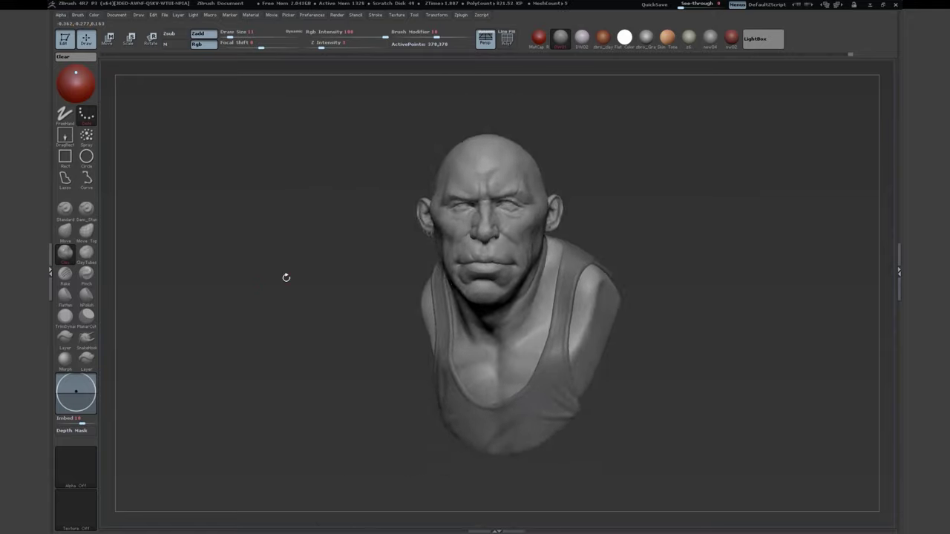
left_click_drag(284, 275, 414, 210)
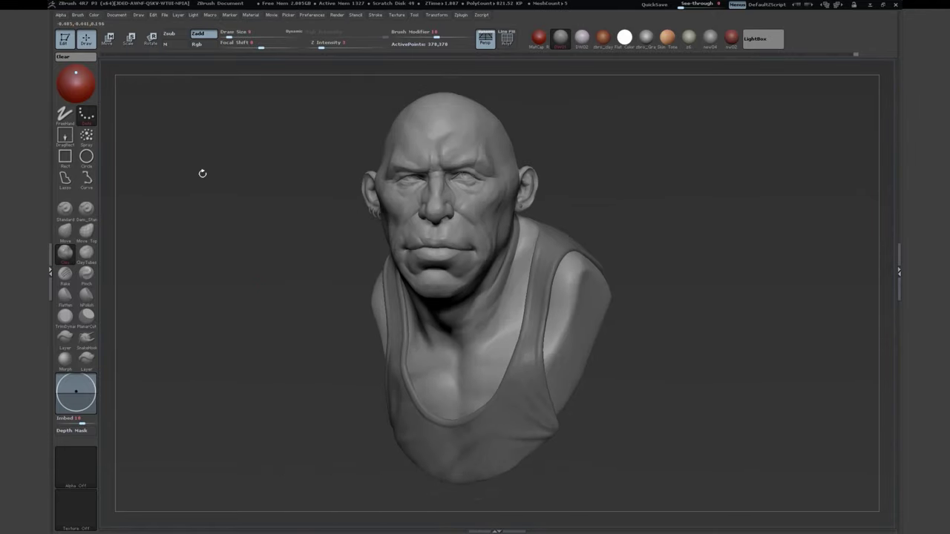
left_click_drag(201, 174, 436, 294)
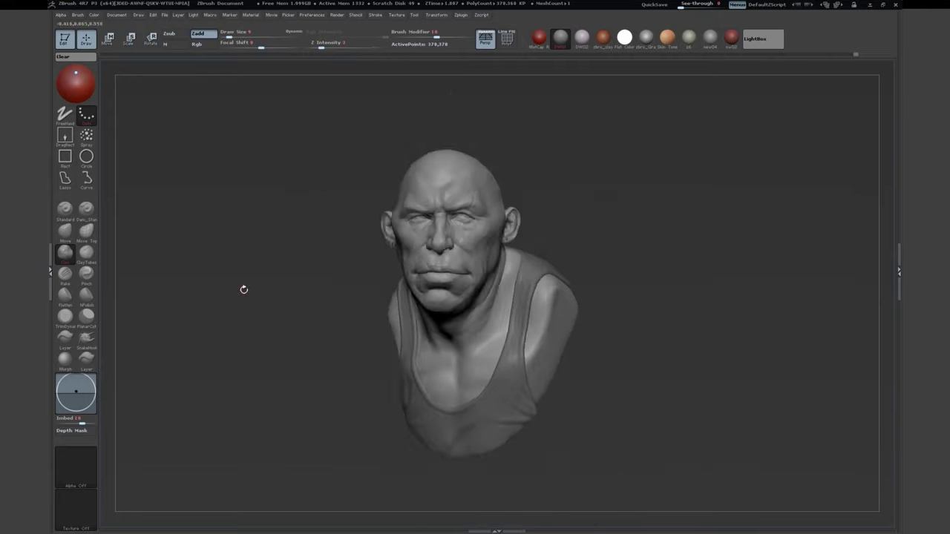
left_click_drag(242, 289, 417, 223)
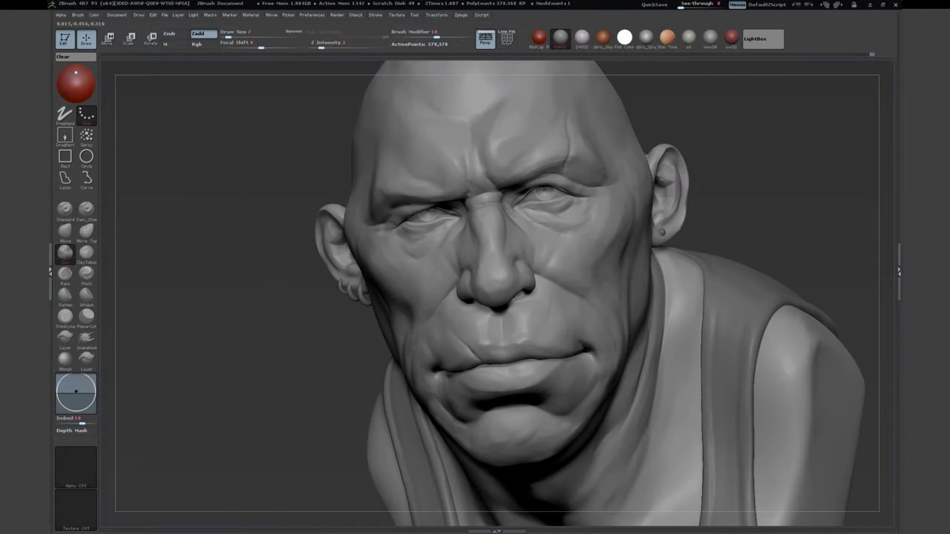
mouse_move(222, 185)
left_mouse_down()
mouse_move(223, 245)
mouse_move(208, 223)
mouse_move(446, 218)
left_mouse_up()
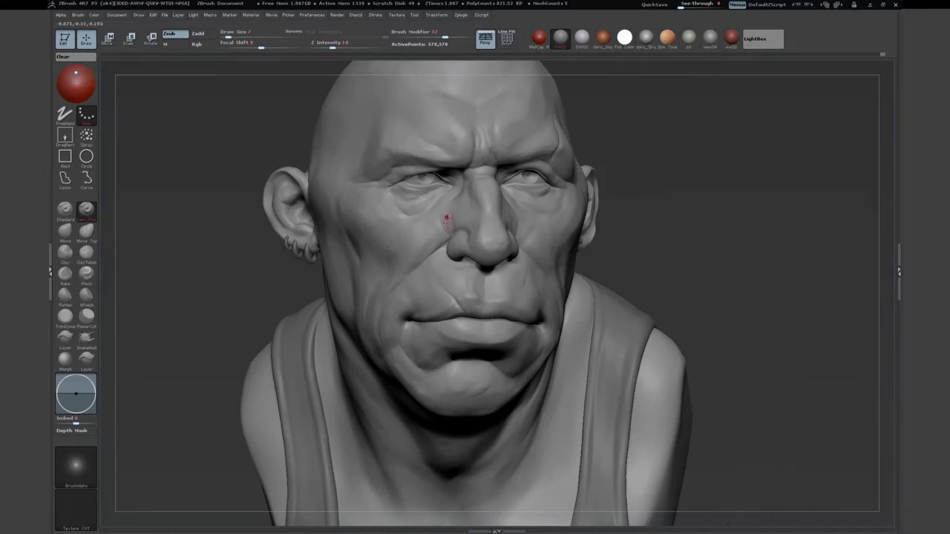
Step: Carve fine creases around the cheeks and across the forehead with the Dam_Standard brush
mouse_move(195, 173)
left_mouse_down()
mouse_move(297, 208)
mouse_move(412, 230)
left_mouse_up()
key("s")
mouse_move(275, 223)
left_mouse_down()
mouse_move(275, 238)
mouse_move(267, 171)
left_mouse_up()
key("s")
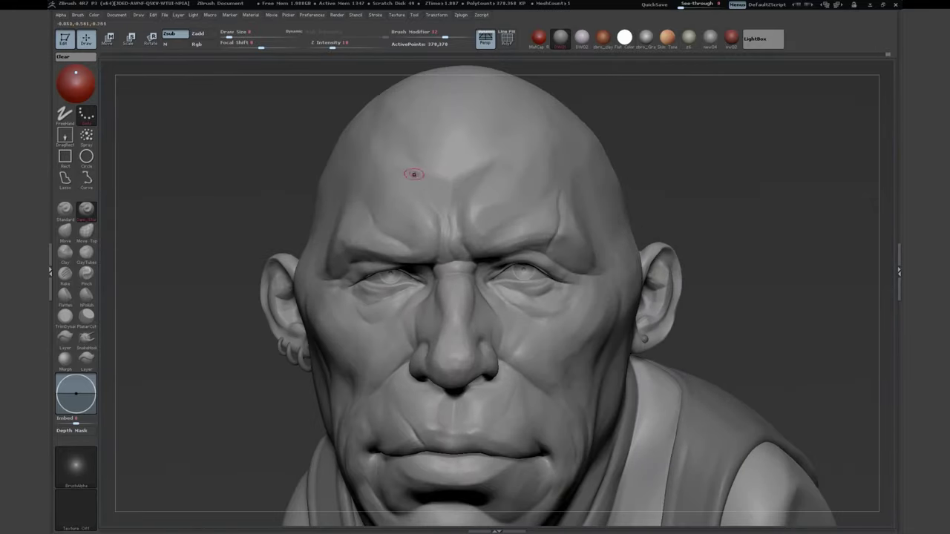
left_click_drag(414, 174, 448, 155)
left_click_drag(289, 159, 266, 131)
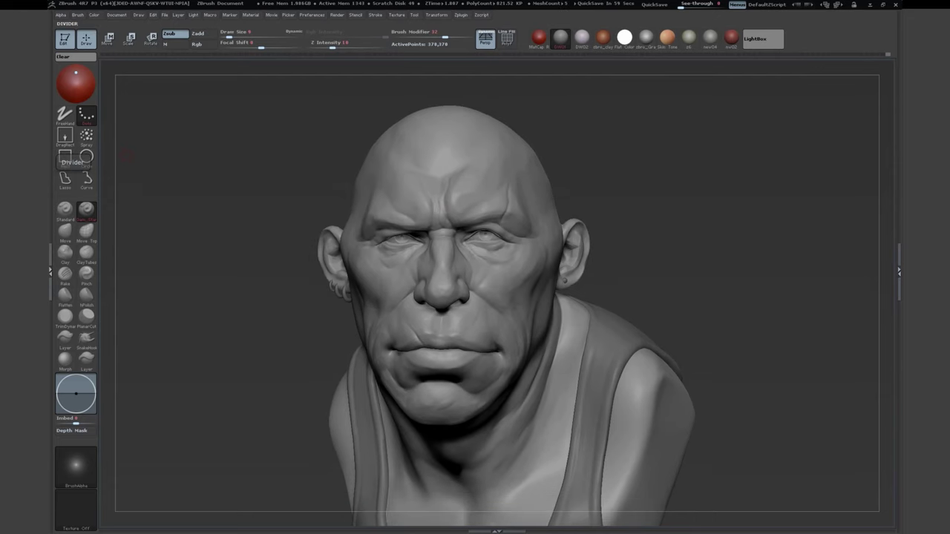
Step: Switch to the Clay brush for light build-up on the face and check the bust from several angles
left_click_drag(126, 155, 254, 134)
mouse_move(271, 192)
left_mouse_down()
mouse_move(257, 285)
mouse_move(297, 312)
left_mouse_up()
key("b")
key("c")
key("l")
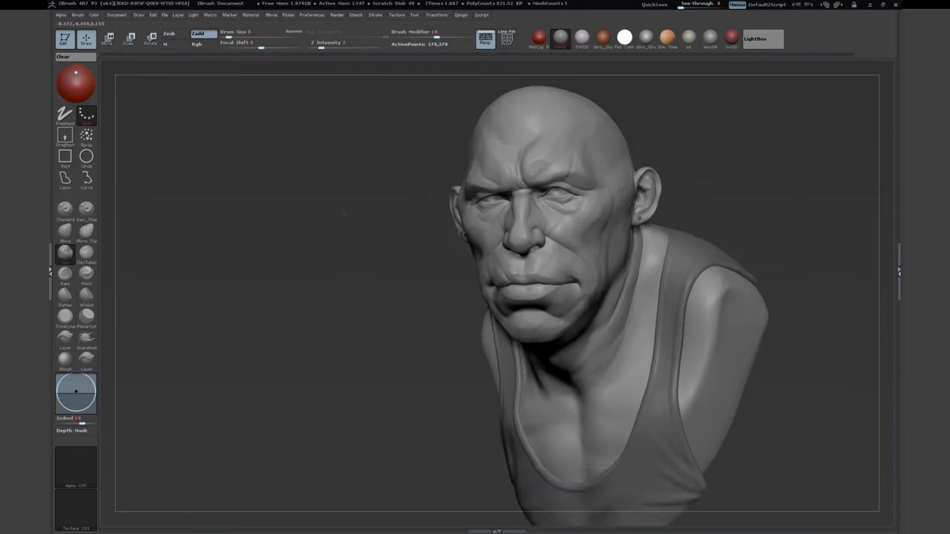
left_click_drag(343, 214, 308, 237, "alt")
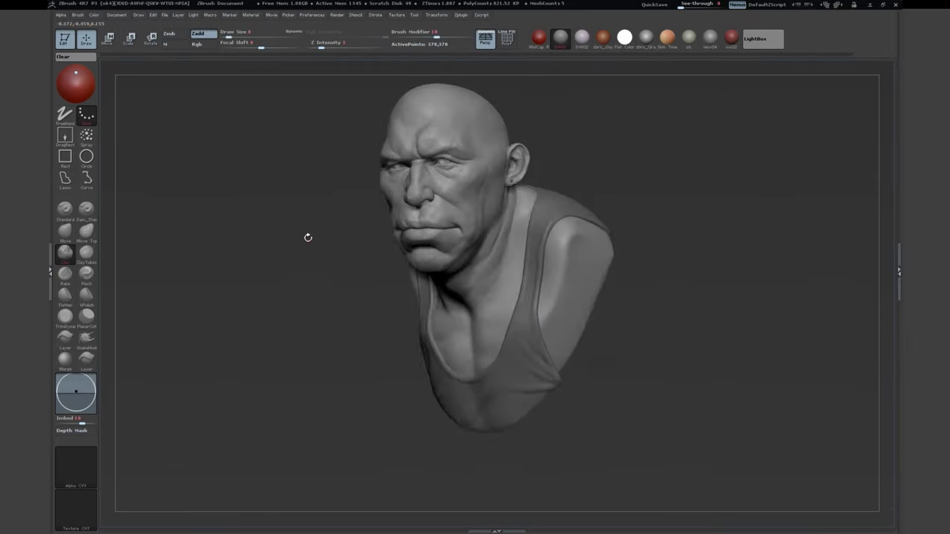
Step: Deepen the wrinkles on the character's right cheek with Dam_Standard at draw size 12
mouse_move(285, 273)
left_mouse_down()
mouse_move(302, 255)
mouse_move(303, 185)
left_mouse_up()
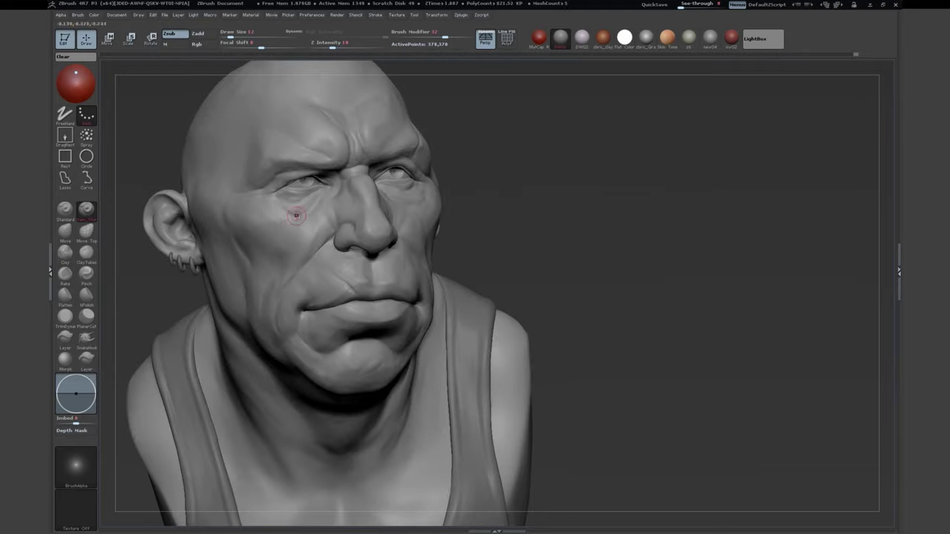
mouse_move(286, 212)
left_mouse_down()
mouse_move(146, 212)
mouse_move(315, 271)
left_mouse_up()
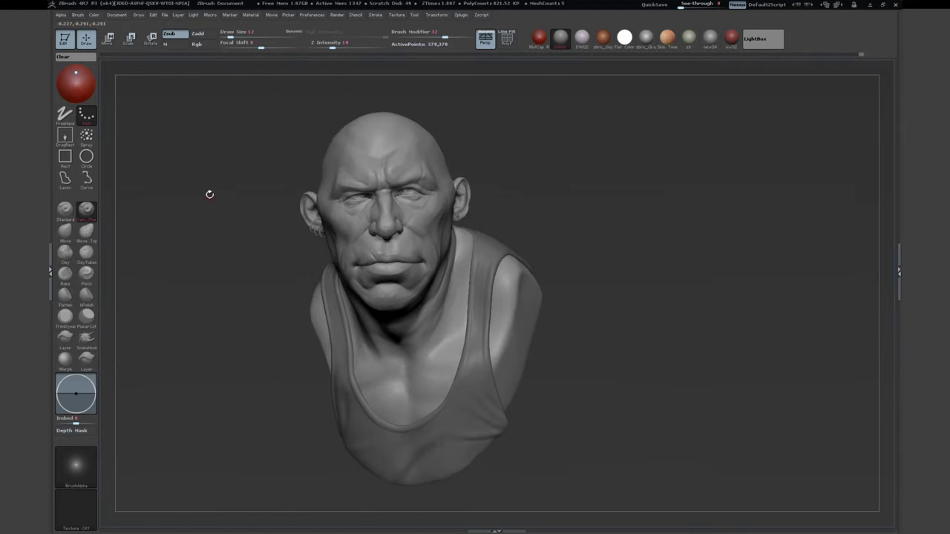
mouse_move(208, 193)
left_mouse_down()
mouse_move(207, 312)
mouse_move(312, 312)
left_mouse_up()
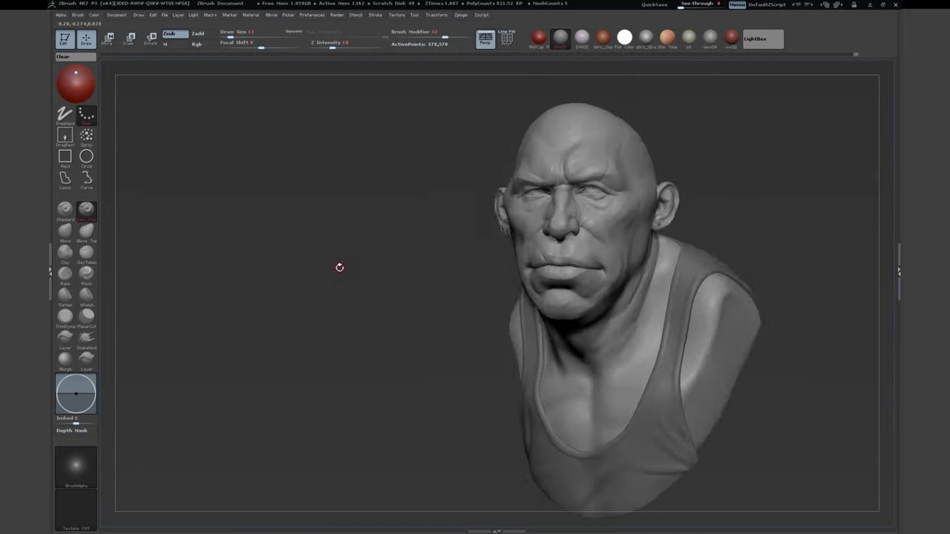
Step: Enlarge the Dam_Standard brush and define the creases below the right ear, along the neck and on the brow
mouse_move(340, 265)
left_mouse_down()
mouse_move(372, 237)
mouse_move(336, 235)
left_mouse_up()
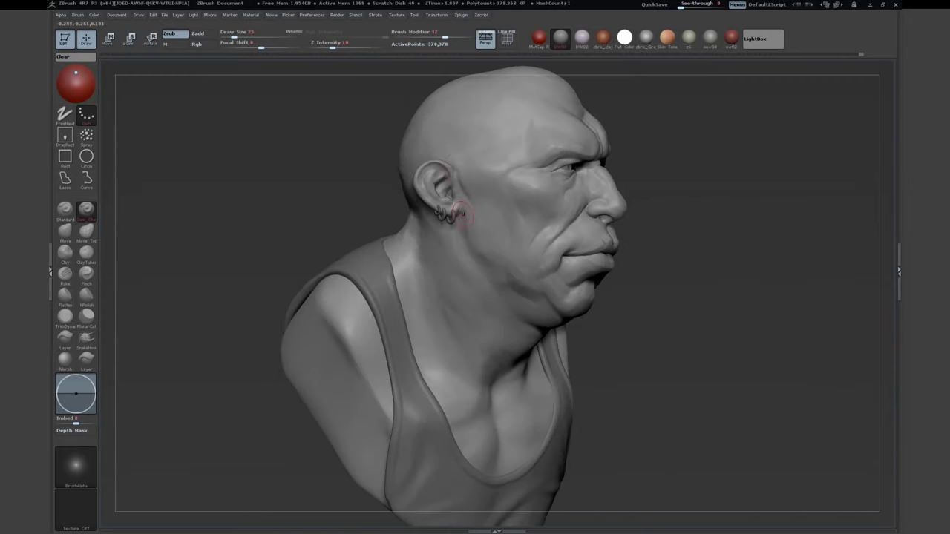
left_click_drag(459, 215, 482, 269)
left_click_drag(394, 229, 520, 369)
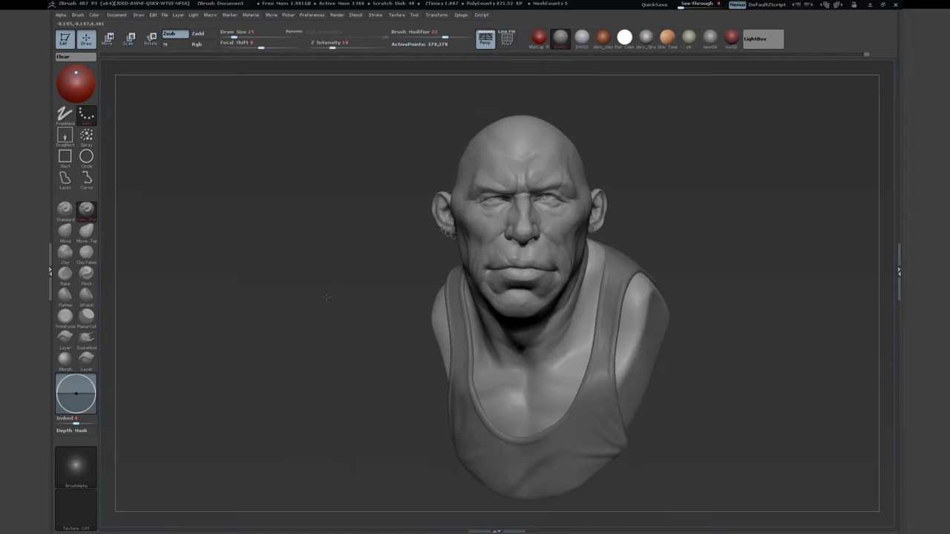
left_click_drag(326, 297, 571, 256)
left_click_drag(525, 353, 313, 237)
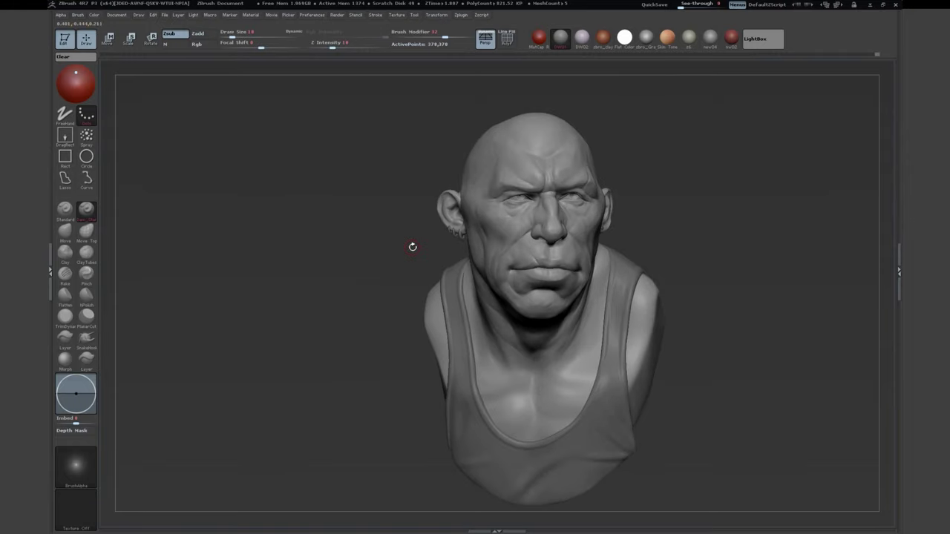
left_click_drag(517, 161, 534, 220)
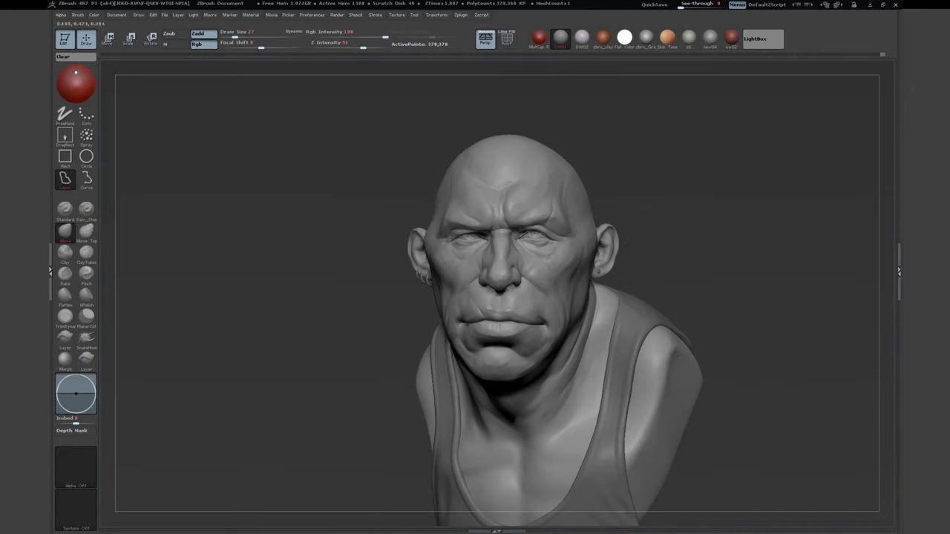
Step: Switch from the Move brush back to Dam_Standard and inspect the bust from the side and front
left_click_drag(245, 275, 290, 408)
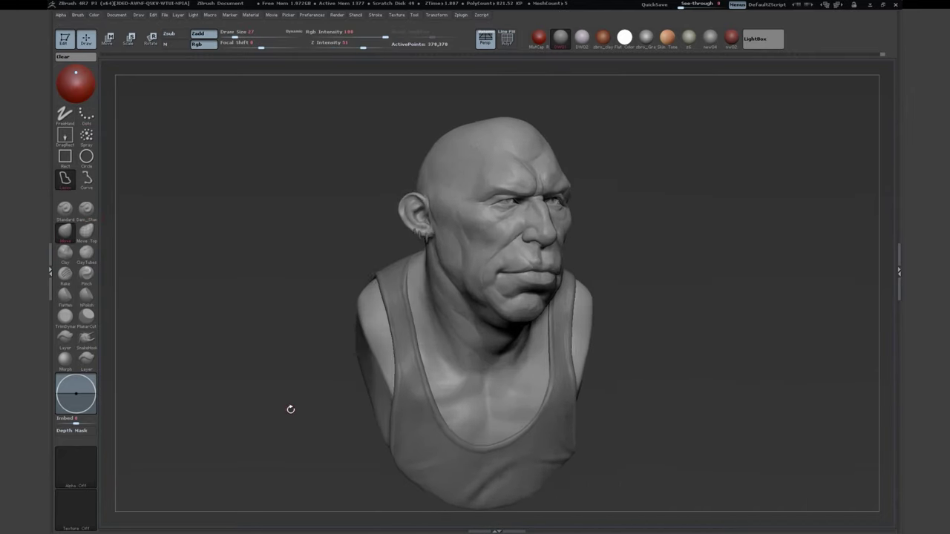
left_click(86, 208)
mouse_move(250, 304)
left_mouse_down()
mouse_move(416, 270)
mouse_move(501, 333)
mouse_move(415, 277)
mouse_move(491, 317)
mouse_move(282, 301)
left_mouse_up()
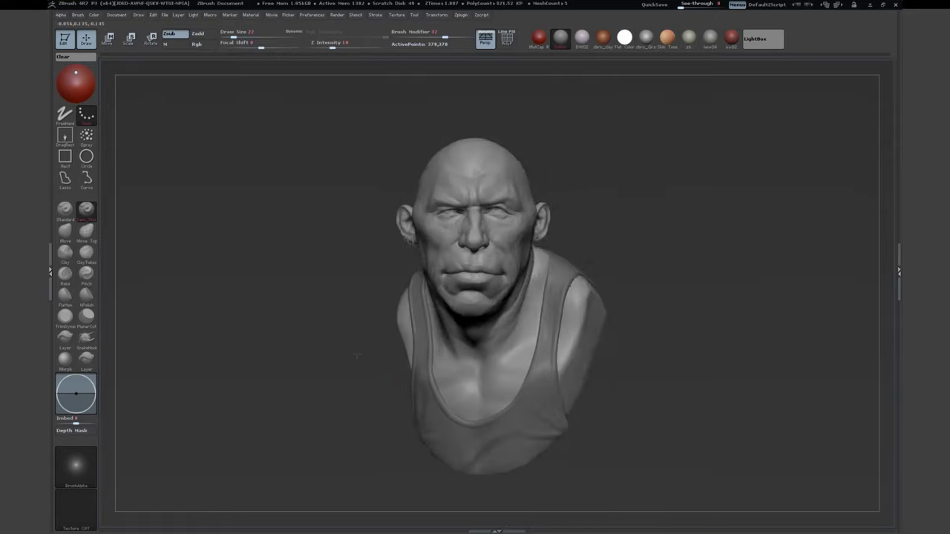
left_click_drag(279, 404, 279, 376, "alt")
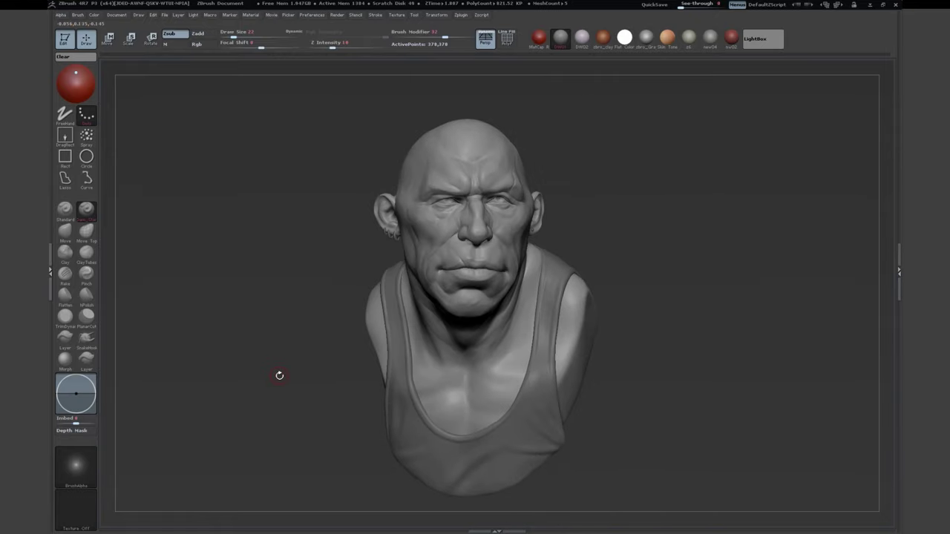